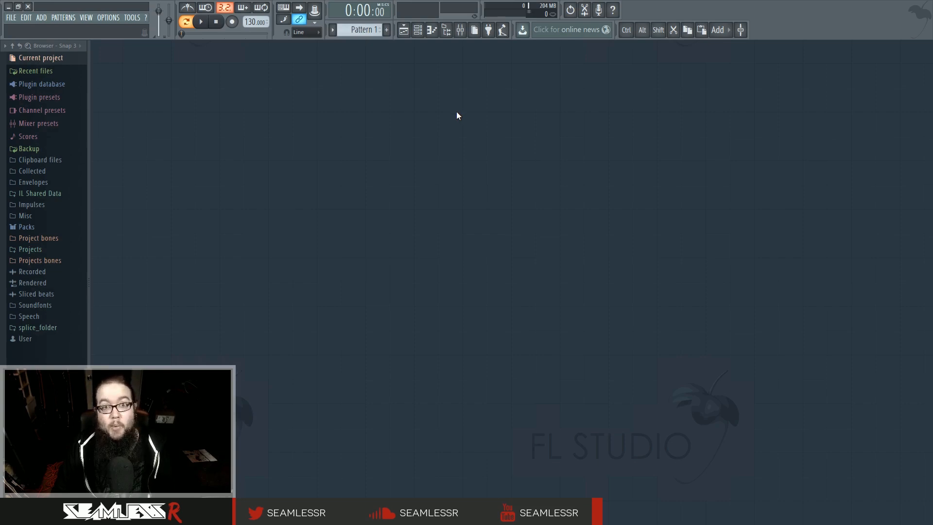
Step: Add a Sytrus synth with the Default preset and reshape operator 1 into a sawtooth wave
key(F8)
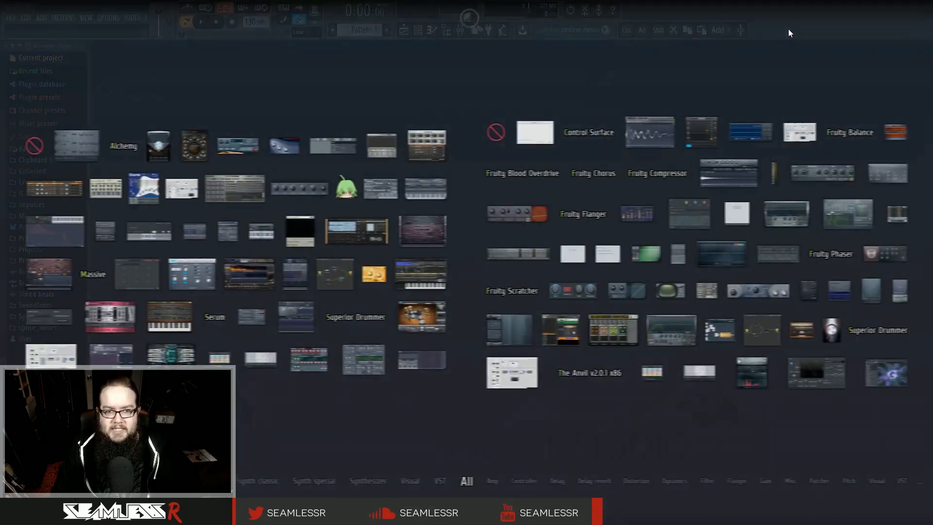
drag(239, 329, 425, 249)
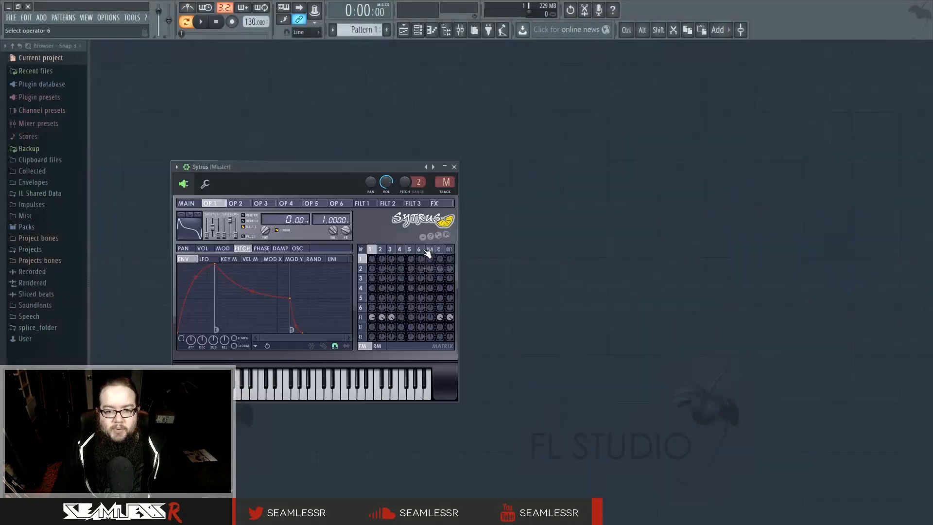
click(426, 166)
click(447, 326)
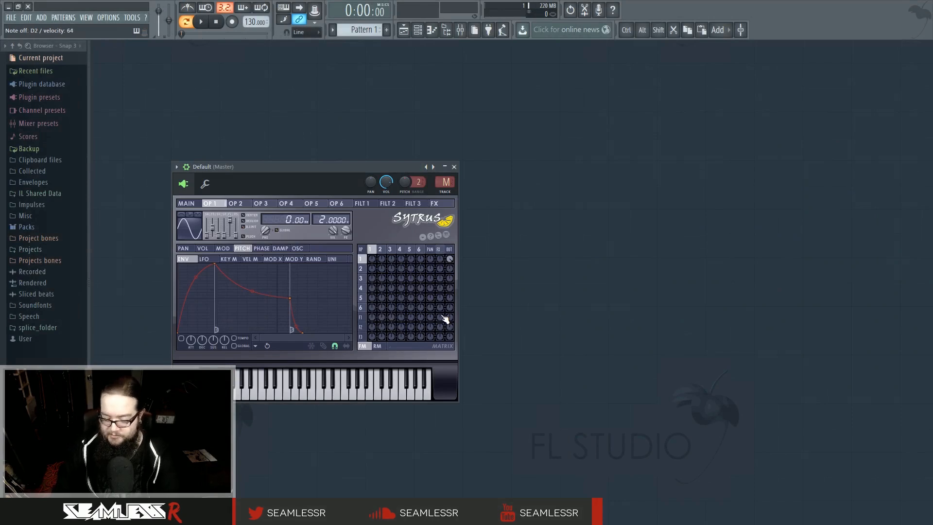
mouse_move(213, 237)
mouse_down()
mouse_move(208, 227)
mouse_move(215, 234)
mouse_up()
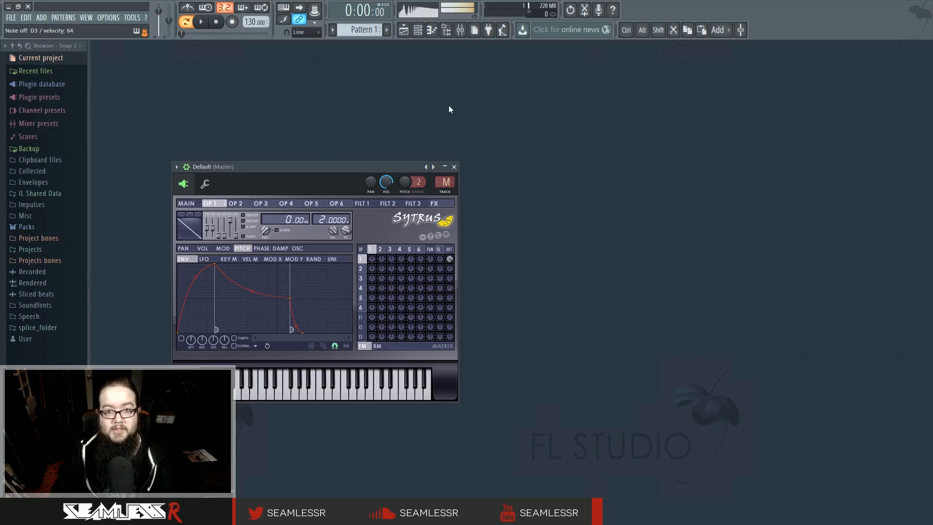
Step: Load Fruity Parametric EQ 2 in the first effect slot of mixer Insert 1 and route Sytrus to that insert
click(459, 30)
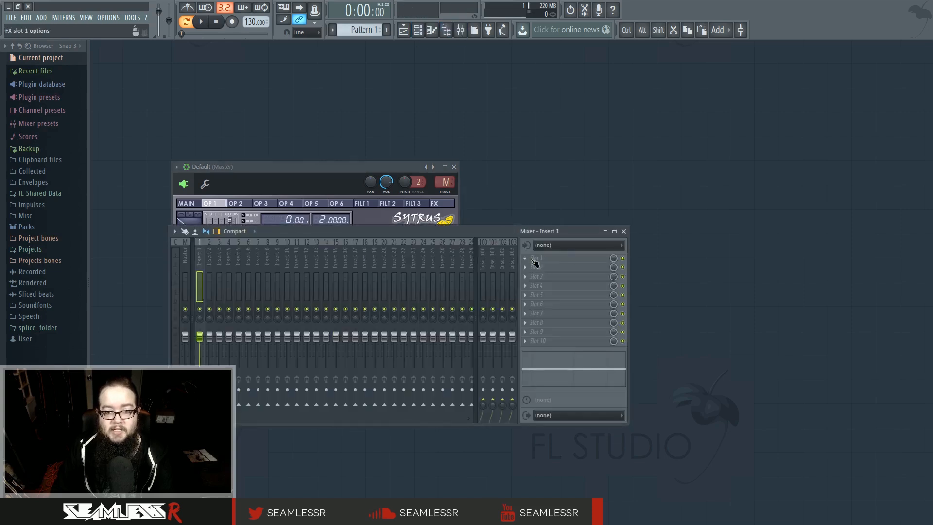
click(553, 258)
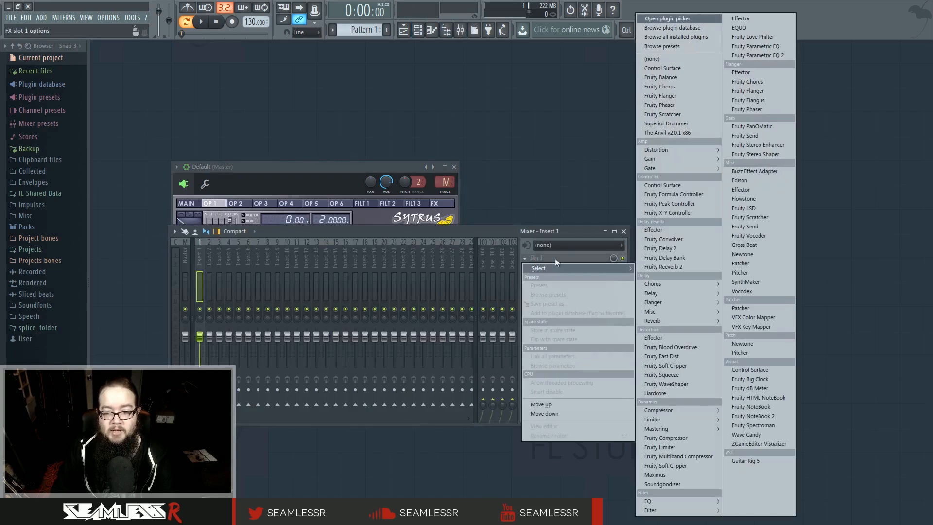
click(755, 55)
drag(333, 145, 780, 147)
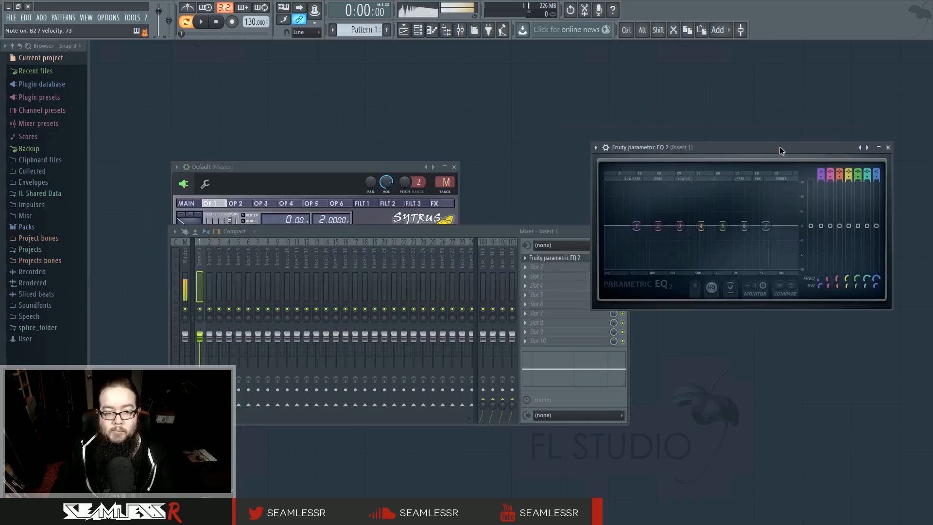
click(424, 173)
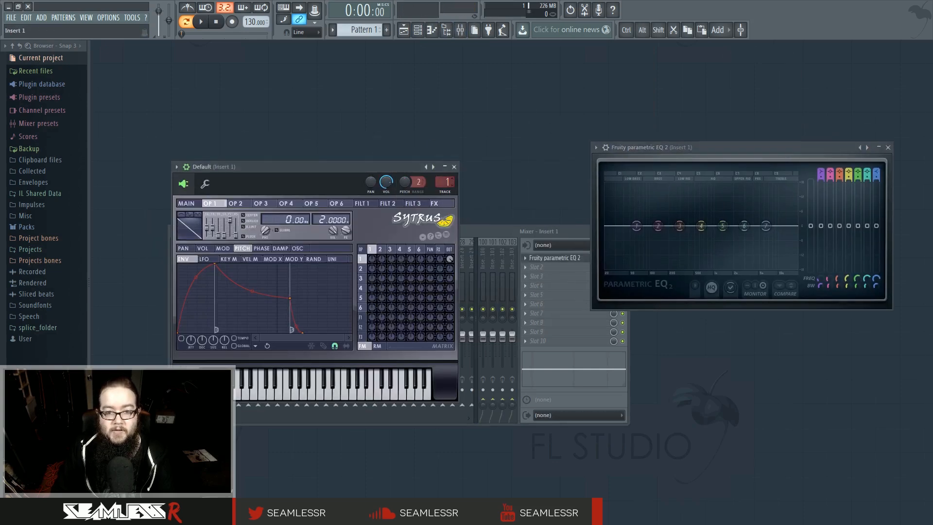
click(454, 166)
Step: Change EQ band 7 to a low pass filter and raise its cutoff to about 16 kHz
right_click(765, 226)
mouse_move(779, 251)
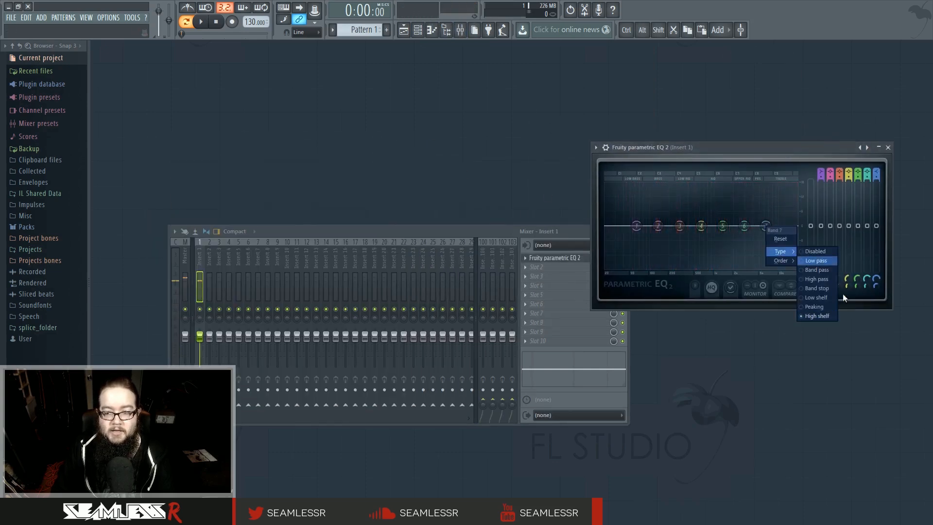
click(826, 263)
drag(766, 226, 794, 230)
key(space)
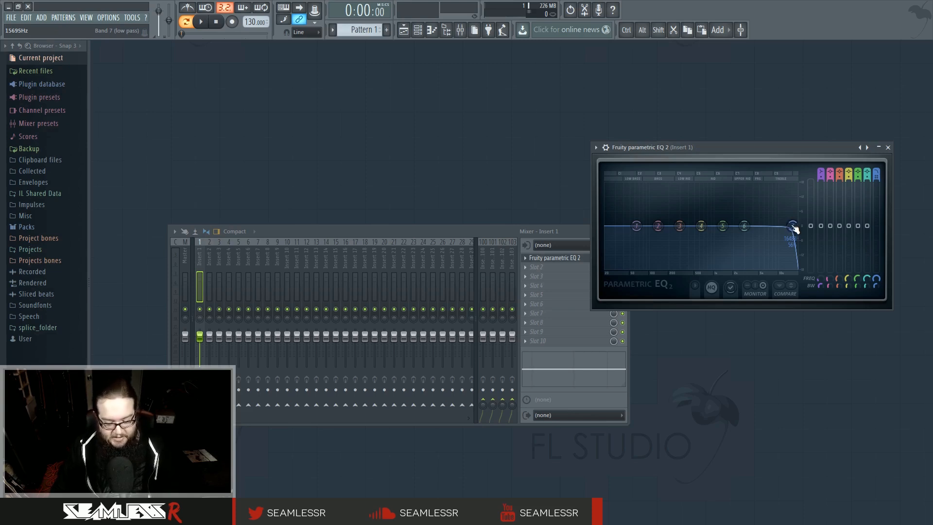
Step: Sweep band 7's low pass cutoff near the top of the spectrum and lower the master track's volume
drag(794, 227, 793, 229)
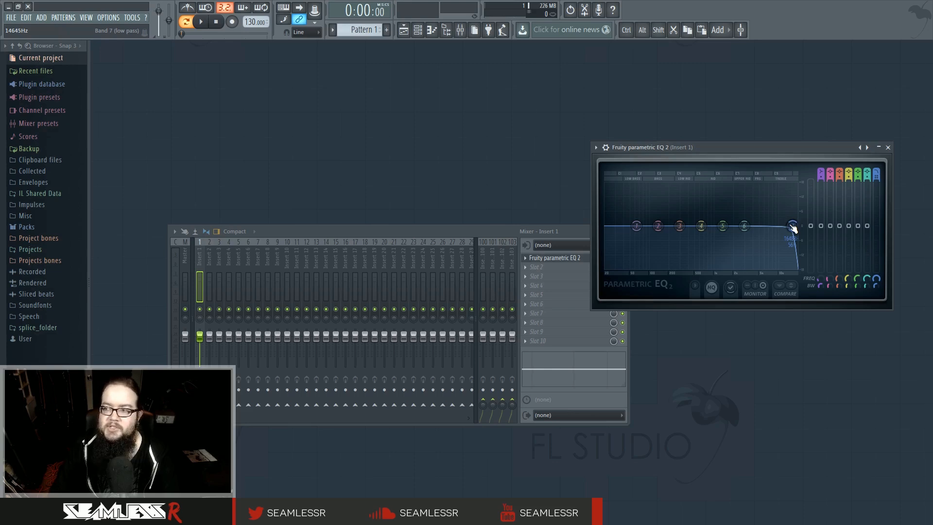
drag(792, 226, 793, 226)
drag(185, 337, 185, 348)
mouse_move(794, 226)
mouse_down()
mouse_move(678, 228)
mouse_move(783, 229)
mouse_up()
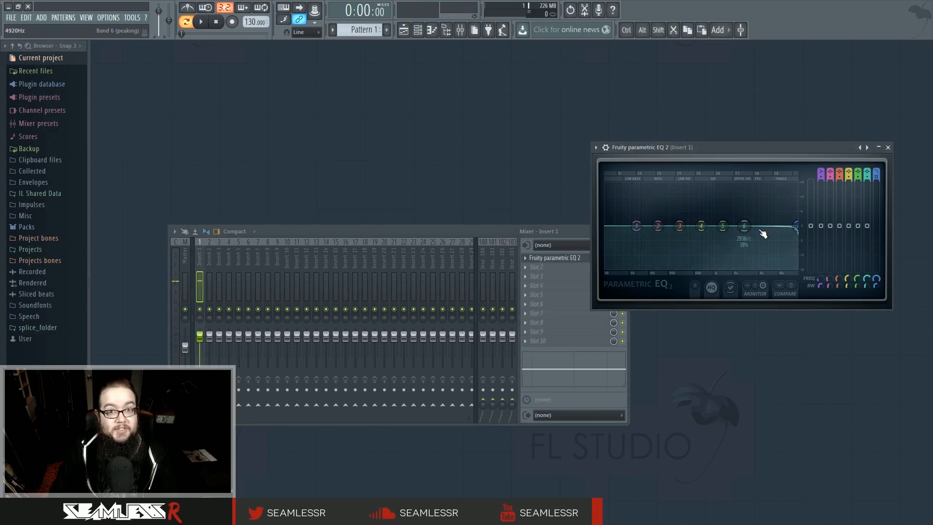
Step: Delete the Kick, Clap, Hat and Snare channels from the channel rack
click(403, 30)
click(417, 29)
drag(527, 193, 529, 147)
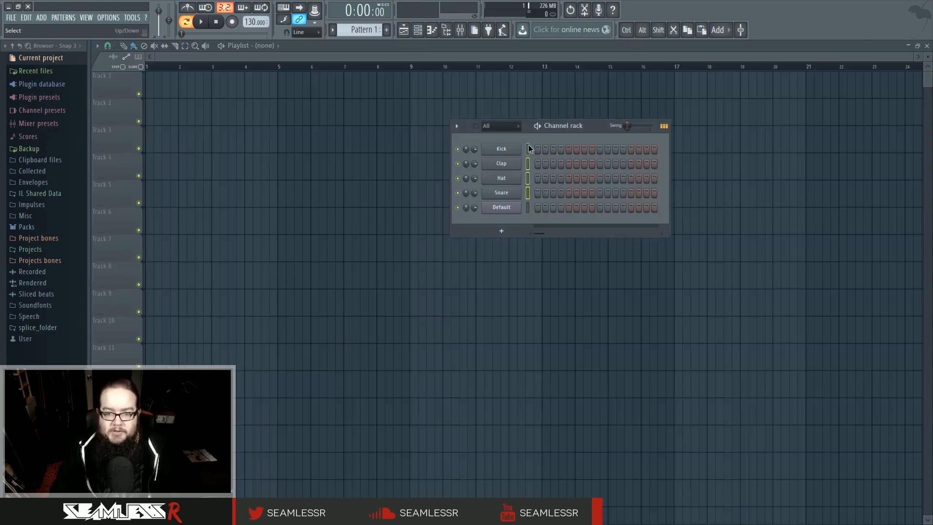
key(alt+Delete)
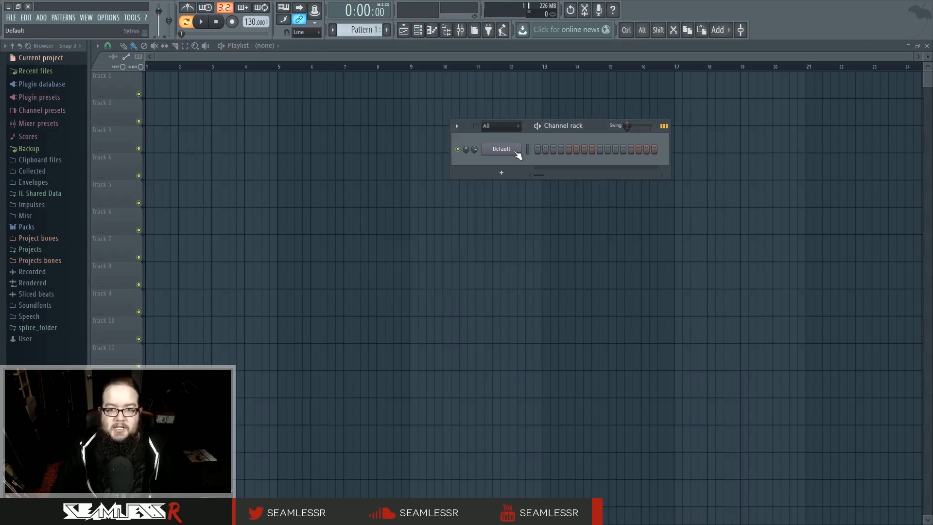
Step: Draw a single low note half a bar long at the start of the Default channel's piano roll
right_click(524, 145)
click(533, 152)
scroll(306, 244, down, 6)
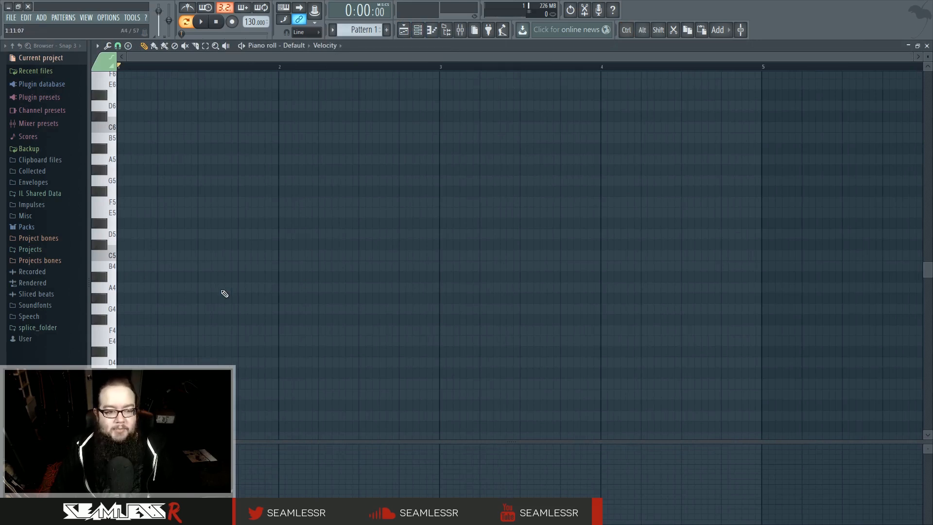
scroll(223, 292, down, 6)
click(113, 277)
scroll(121, 291, down, 4)
click(115, 319)
click(115, 299)
click(115, 278)
click(120, 364)
drag(120, 365, 118, 405)
drag(195, 405, 198, 405)
Step: Place four half-bar Pattern 1 clips back to back on Track 1, from bar 5 to bar 7
click(405, 31)
drag(298, 83, 286, 92)
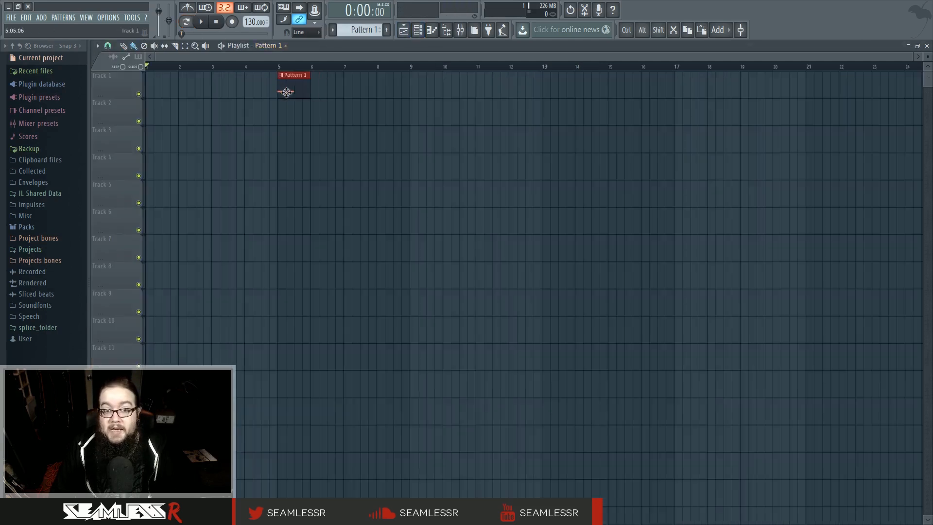
scroll(286, 92, up, 3)
drag(346, 133, 407, 158)
mouse_move(395, 93)
mouse_down()
mouse_move(359, 95)
mouse_move(462, 93)
mouse_up()
click(368, 95)
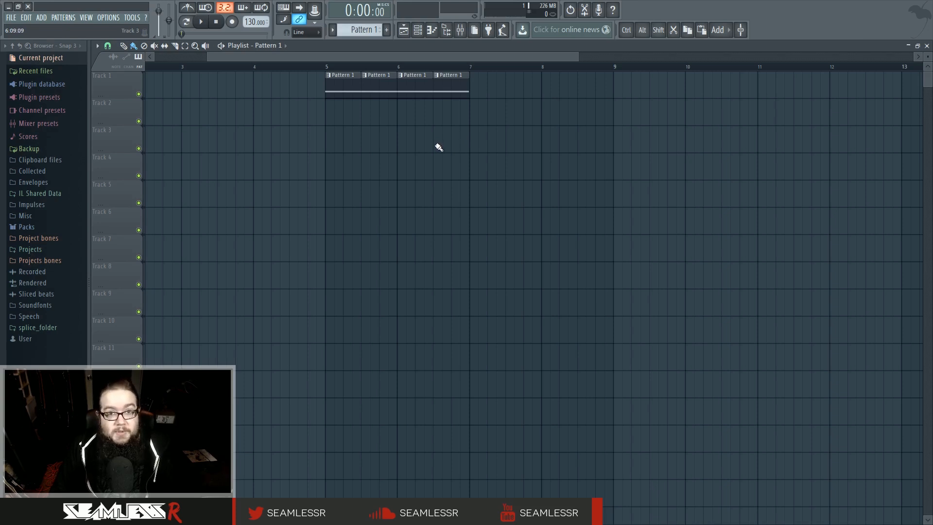
Step: Rename Pattern 1 as "Lowpass Demo" and colour it pink
right_click(329, 80)
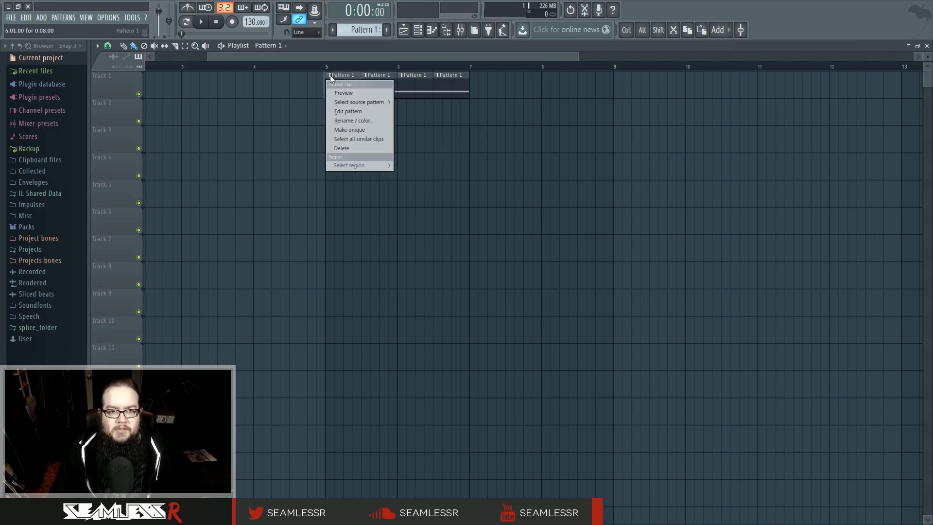
click(374, 121)
text(Lowpass Demo)
key(Return)
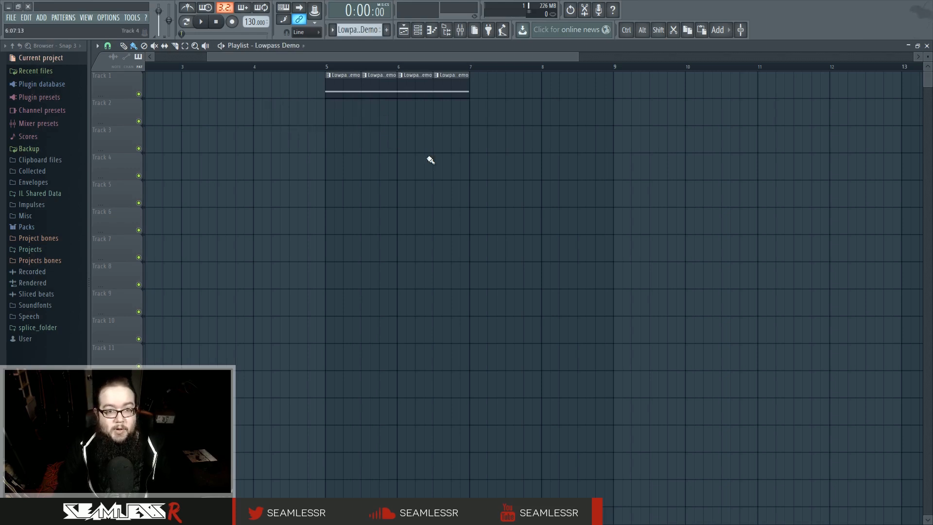
right_click(329, 80)
click(355, 121)
click(356, 113)
click(458, 112)
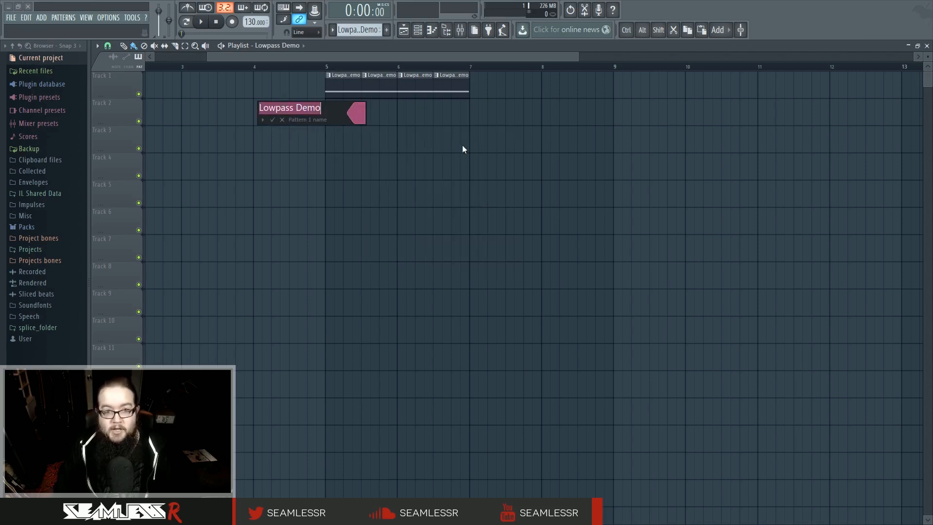
key(Return)
Step: Create an automation clip for EQ band 7's frequency spanning bars 5 to 7, and close the EQ and mixer windows
drag(326, 68, 469, 75)
click(460, 30)
click(559, 258)
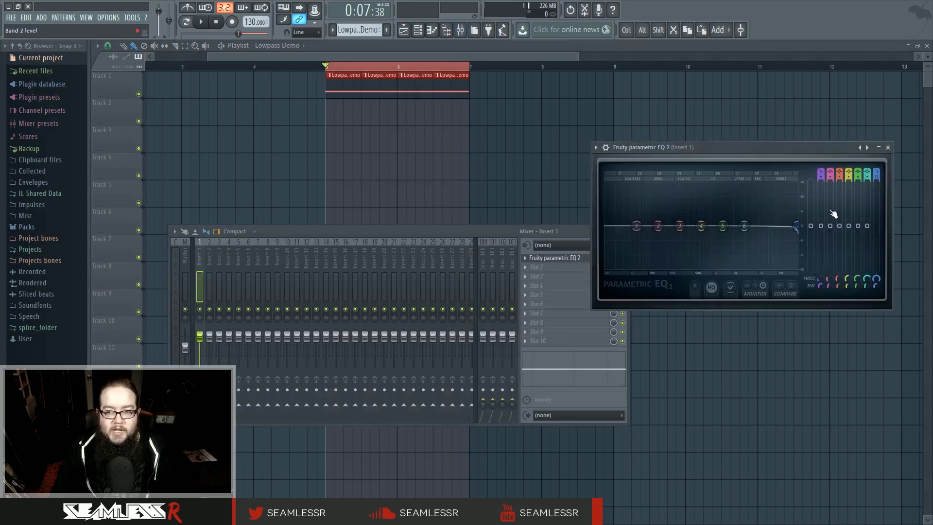
right_click(874, 278)
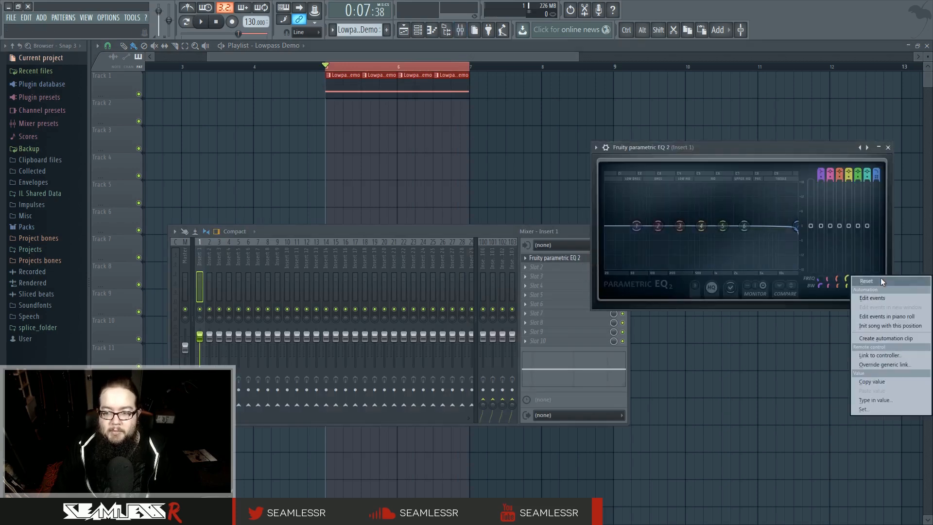
click(886, 338)
drag(640, 144, 532, 160)
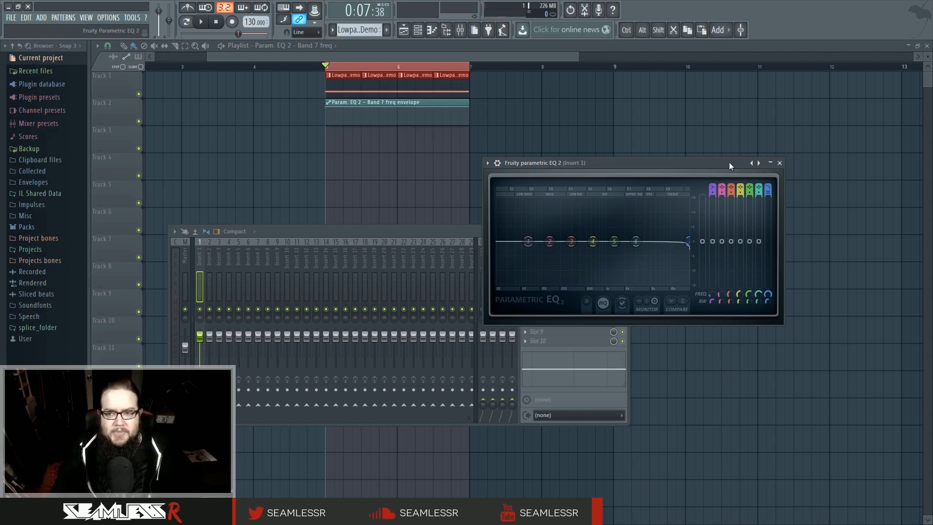
click(780, 164)
click(624, 232)
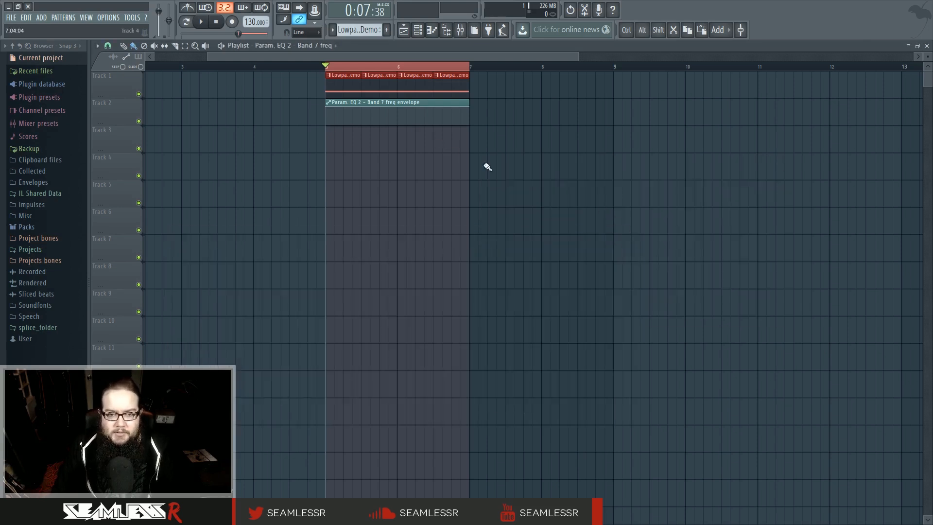
ctrl+scroll(360, 145, up, 3)
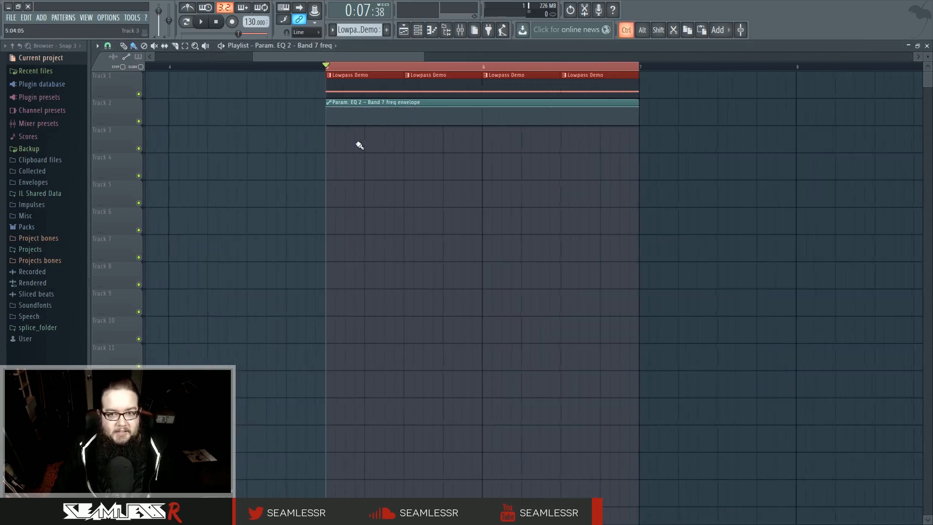
ctrl+click(387, 146)
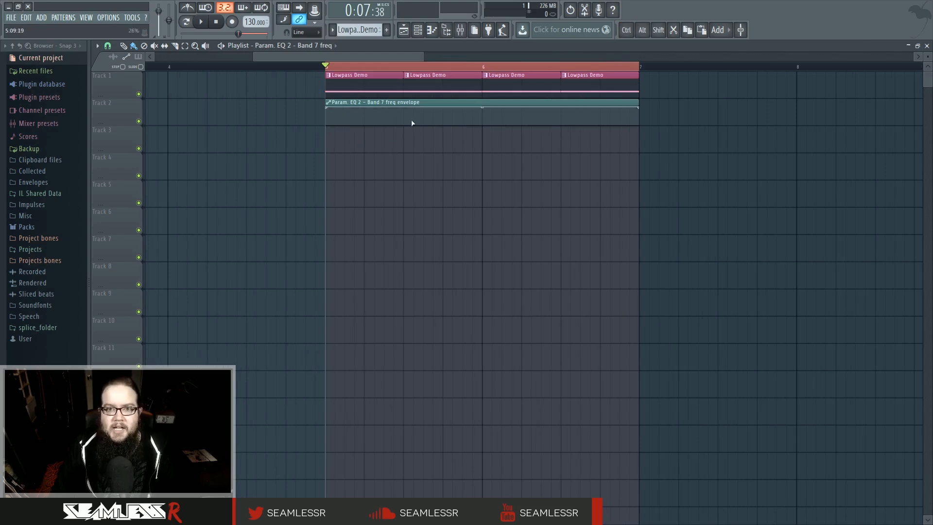
Step: Reopen Parametric EQ 2 on Insert 1 and sweep band 7's cutoff up to its high end
click(460, 30)
click(583, 258)
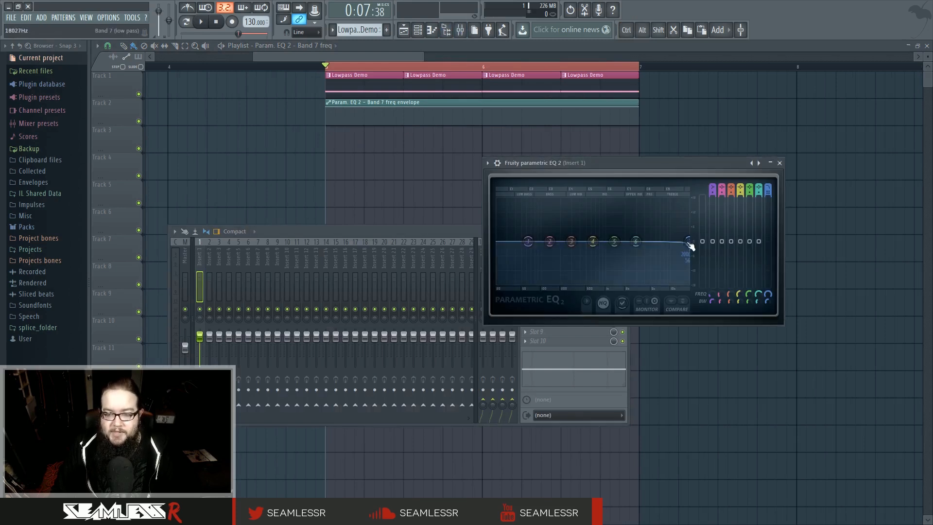
drag(668, 241, 689, 241)
Step: Shape the first half bar of the band 7 frequency envelope into one wide and two narrow triangles, and play the loop
click(379, 120)
drag(327, 108, 326, 126)
right_click(344, 107)
right_click(364, 126)
key(space)
key(space)
key(space)
right_click(374, 107)
right_click(384, 124)
key(space)
right_click(393, 106)
key(space)
right_click(403, 125)
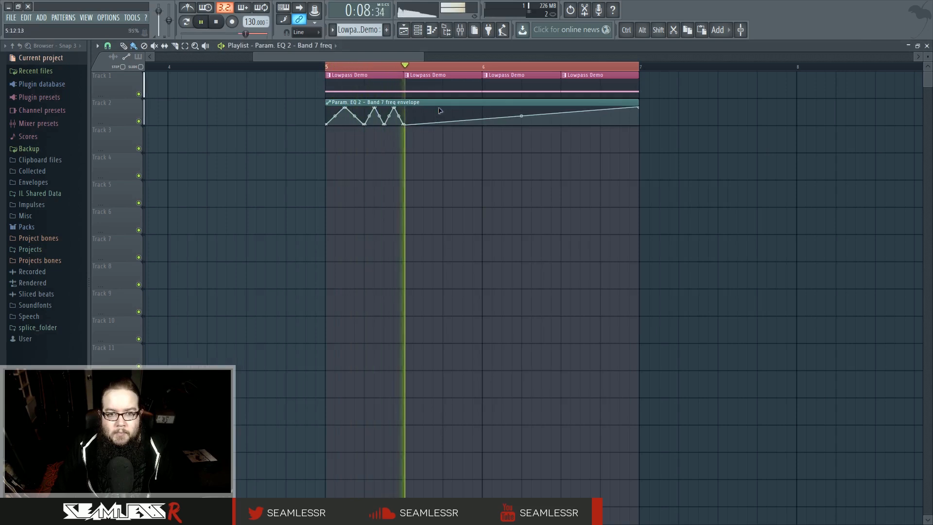
Step: Continue the envelope to bar 7 with two triangles, two falling sawtooth ramps and two rising ones
right_click(443, 107)
right_click(481, 125)
right_click(502, 108)
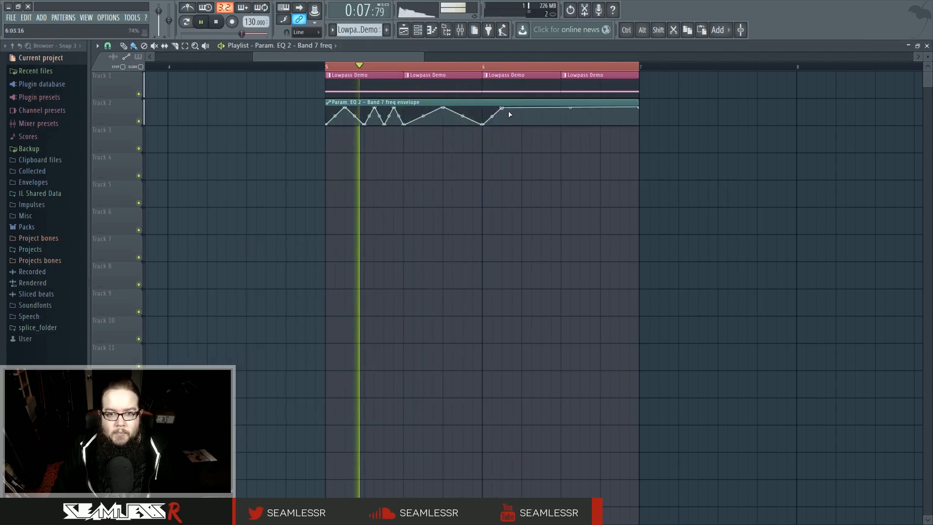
right_click(522, 125)
right_click(522, 108)
right_click(541, 125)
right_click(542, 108)
right_click(561, 125)
right_click(600, 108)
right_click(600, 125)
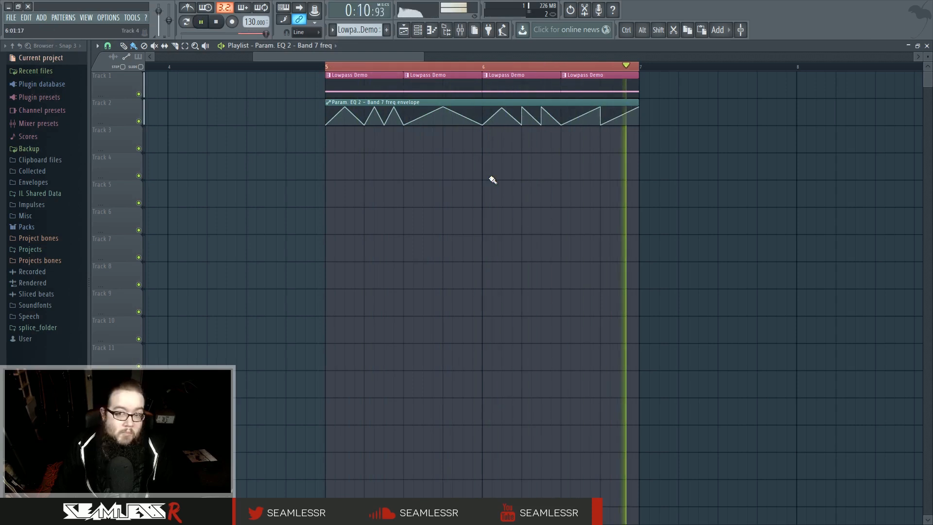
Step: Stop playback and clear the playlist's time selection over bars 5 to 7
key(space)
scroll(494, 180, down, 3)
drag(518, 179, 646, 214)
scroll(425, 59, up, 8)
scroll(424, 58, up, 1)
scroll(409, 113, down, 4)
scroll(645, 214, down, 3)
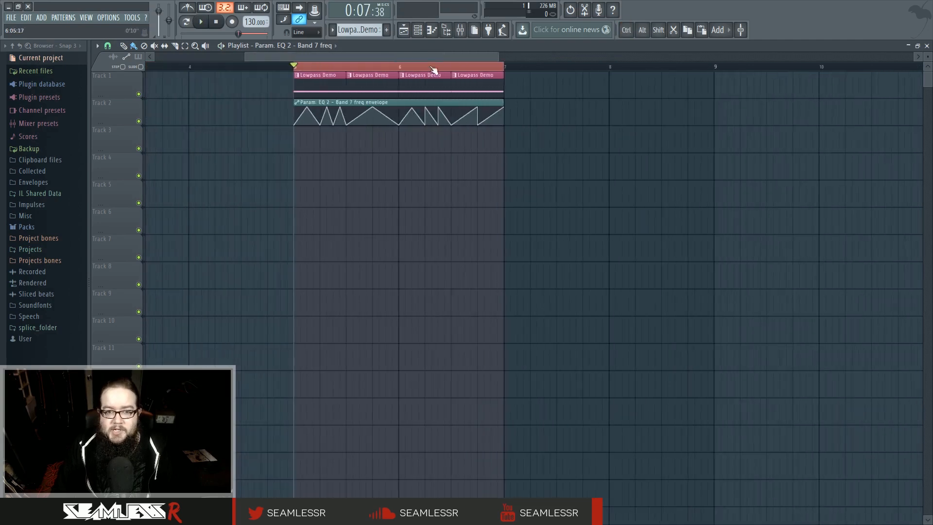
ctrl+click(431, 68)
scroll(445, 200, left, 1)
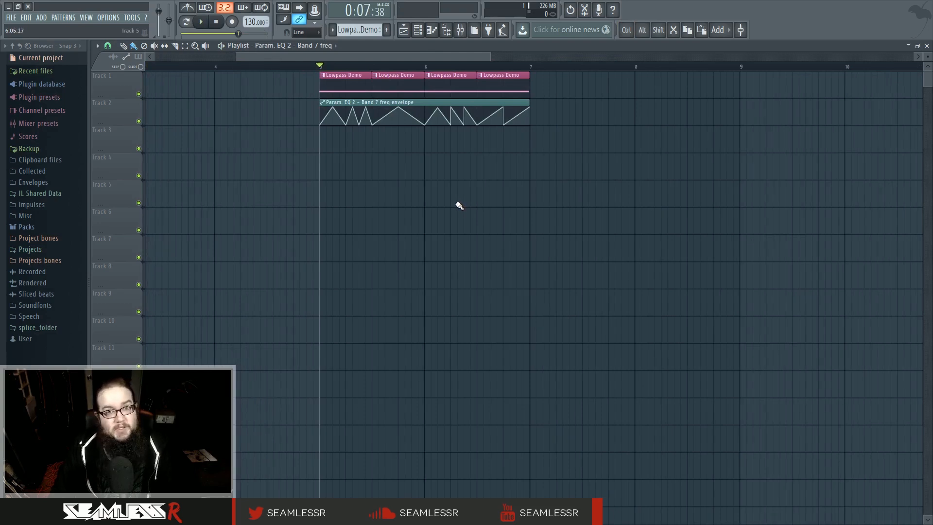
Step: Clone the Default Sytrus channel in the channel rack and show the copy's mixer track, Insert 2
scroll(452, 195, down, 4)
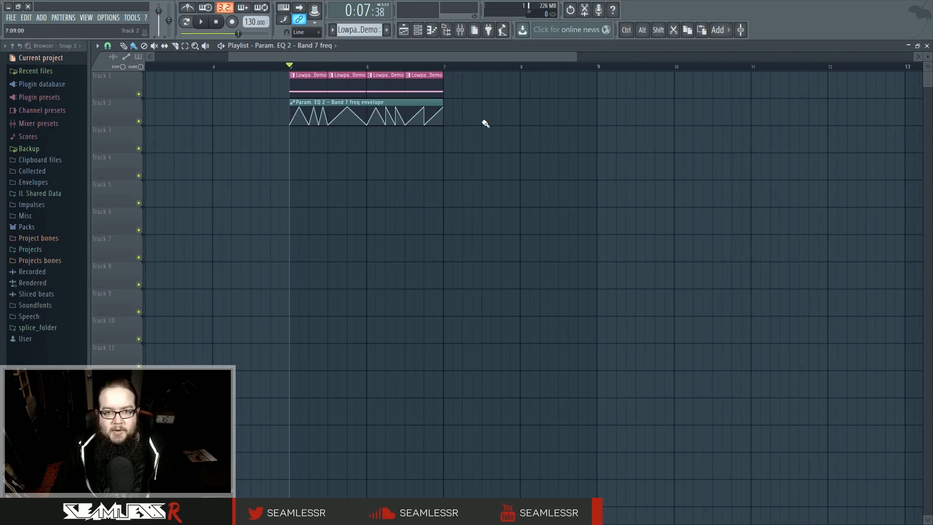
click(421, 31)
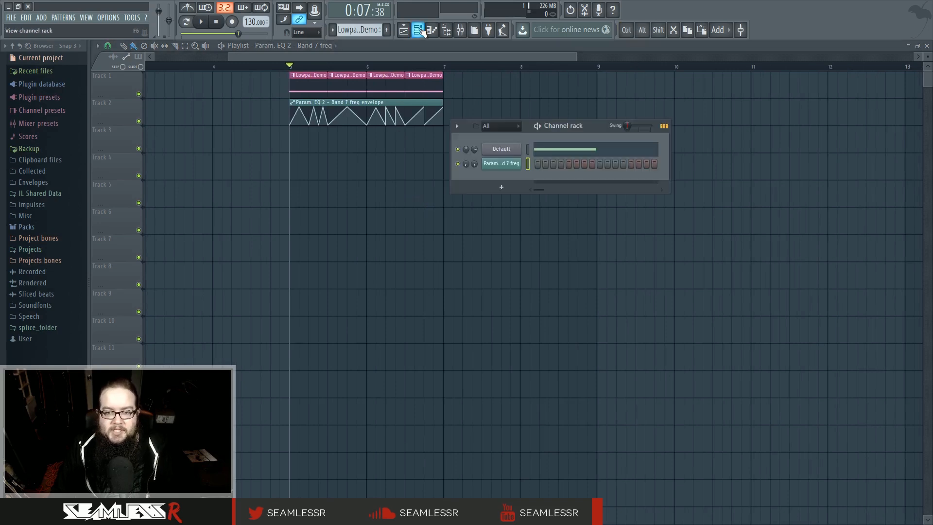
right_click(513, 155)
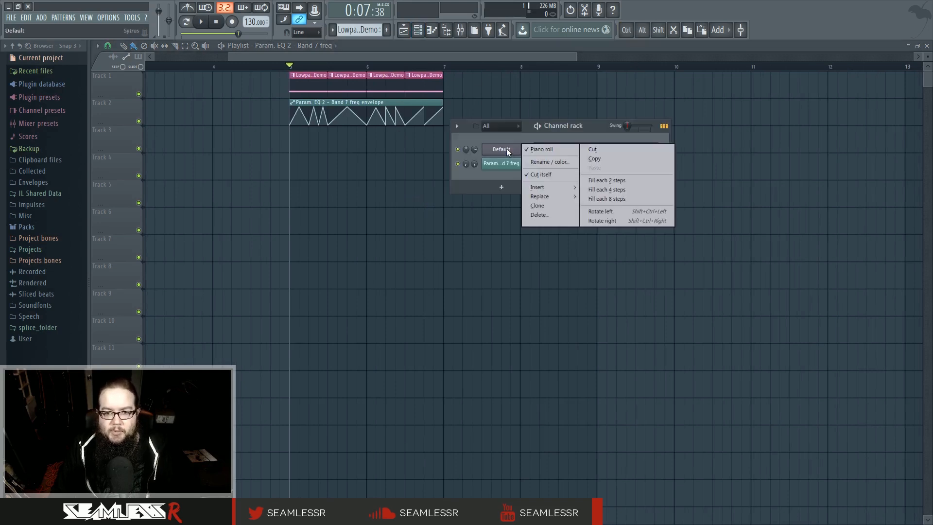
click(551, 208)
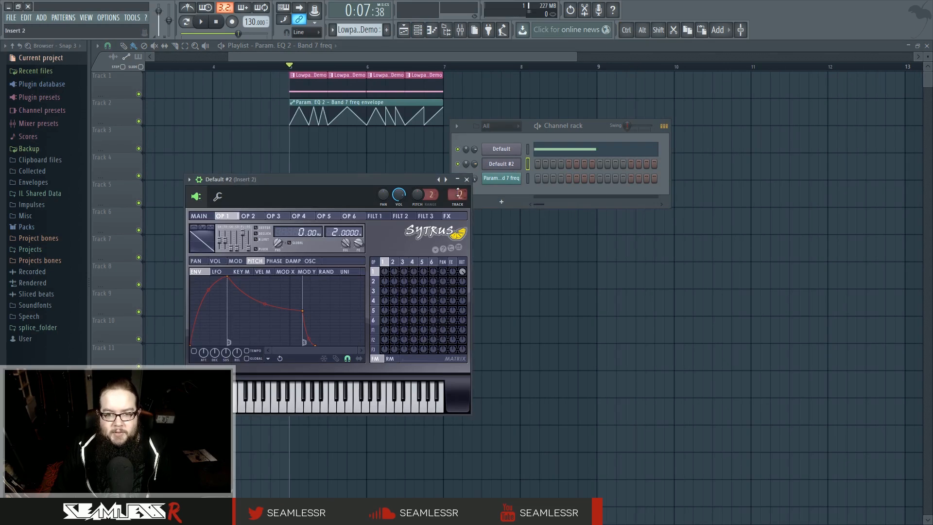
click(458, 193)
Step: Load Fruity Parametric EQ 2 into slot 1 of Insert 2 and change band 7 to a low pass filter
click(535, 258)
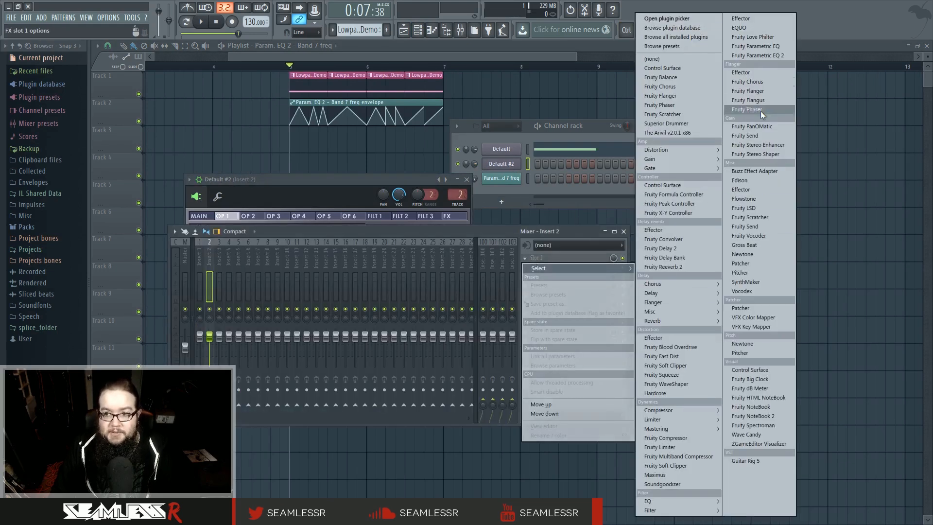
click(763, 56)
right_click(409, 258)
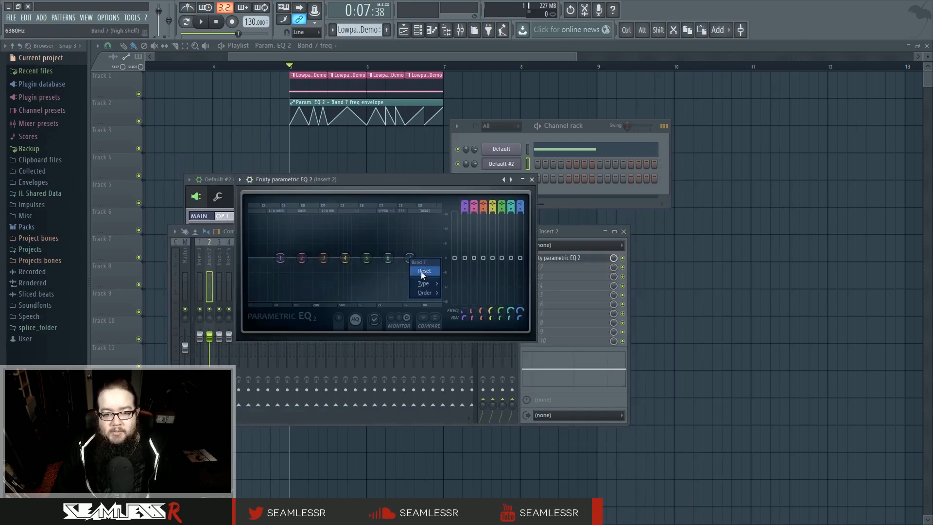
mouse_move(425, 283)
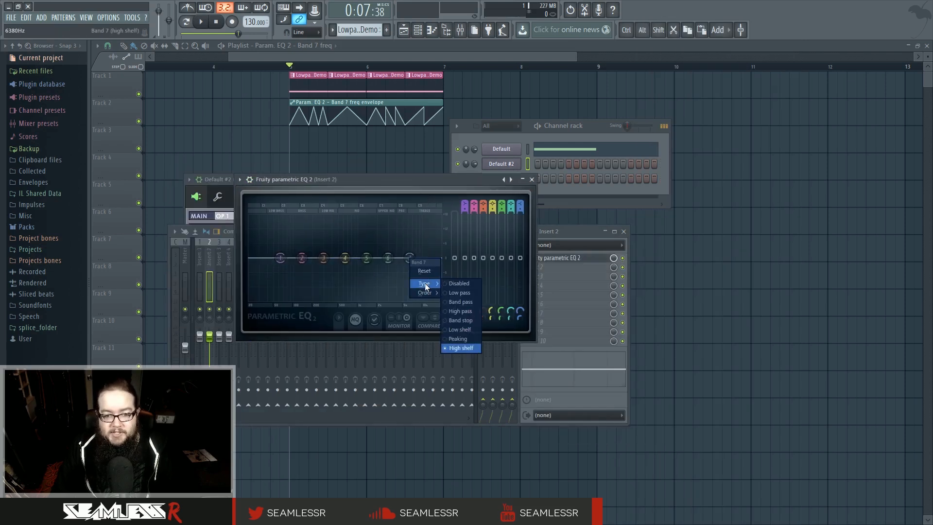
click(470, 294)
Step: Give band 7 a steep, resonant low pass slope and sweep its cutoff up to the high end
mouse_move(401, 258)
mouse_down()
mouse_move(420, 258)
mouse_move(409, 258)
mouse_up()
right_click(420, 259)
mouse_move(432, 293)
click(468, 329)
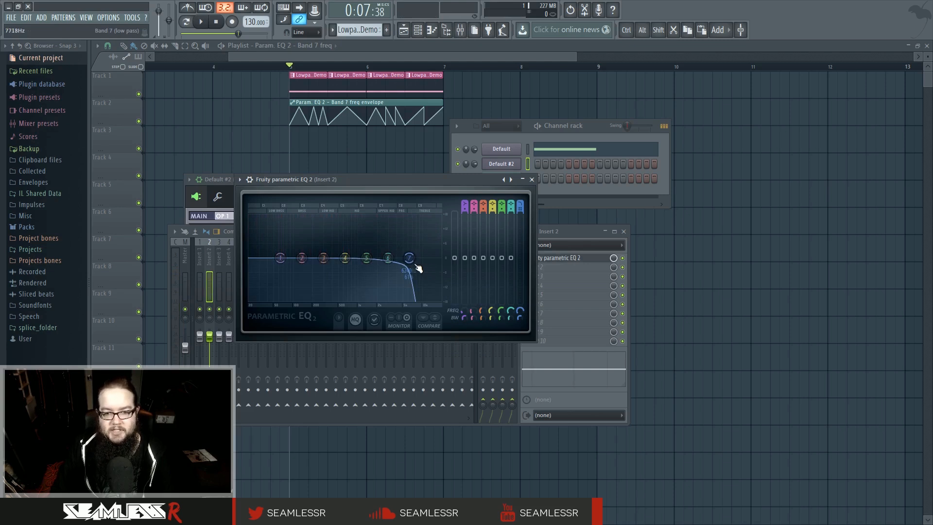
drag(520, 318, 520, 327)
drag(409, 258, 409, 258)
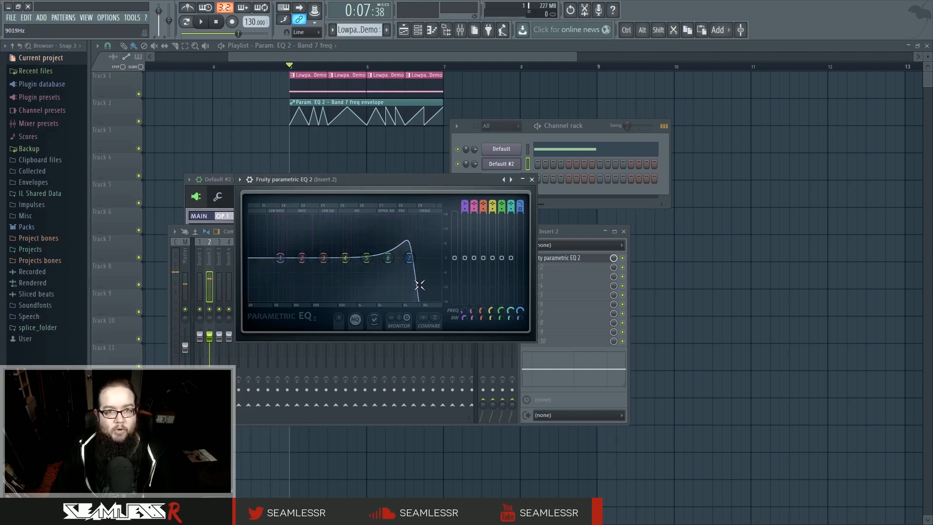
drag(410, 259, 431, 265)
Step: Change band 4 to a band pass filter and move its frequency slightly higher
right_click(350, 258)
mouse_move(363, 284)
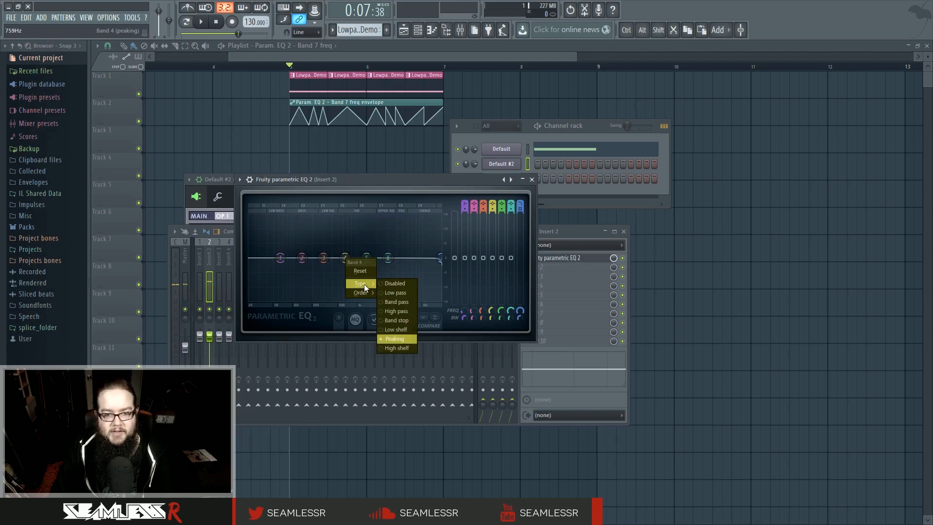
click(406, 303)
mouse_move(347, 259)
mouse_down()
mouse_move(411, 259)
mouse_move(255, 258)
mouse_move(395, 258)
mouse_move(326, 258)
mouse_move(352, 258)
mouse_up()
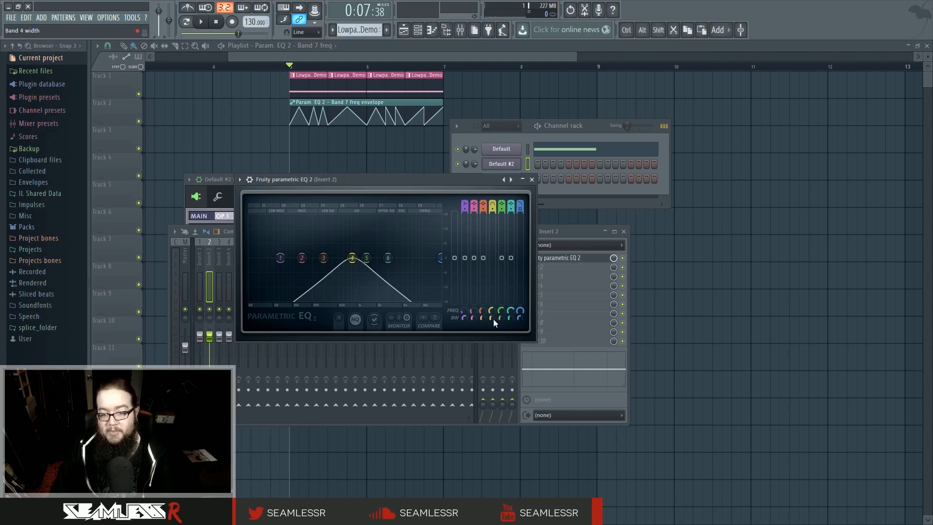
Step: Narrow band 4's bandwidth, sweep its frequency to audition the filter, and leave the width at 12%
drag(492, 319, 491, 336)
mouse_move(351, 258)
mouse_down()
mouse_move(339, 258)
mouse_move(369, 258)
mouse_up()
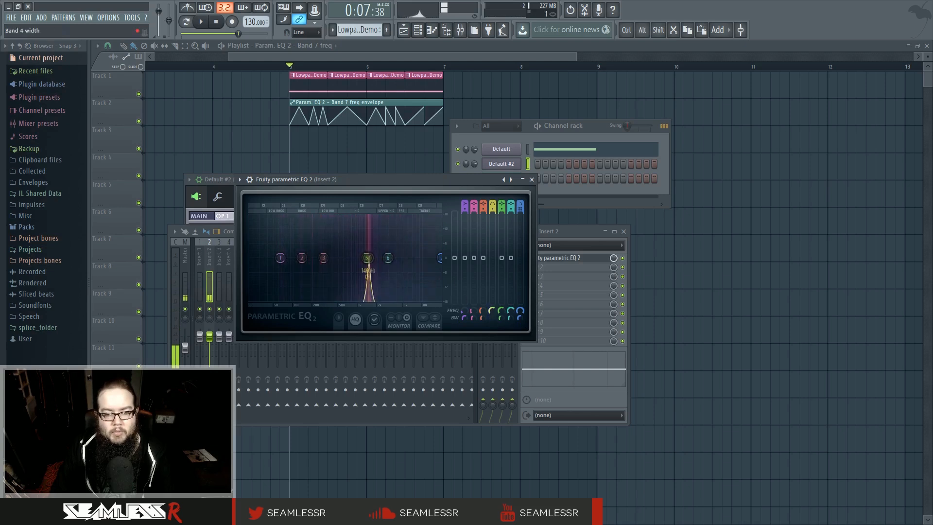
drag(492, 318, 492, 314)
drag(369, 258, 340, 262)
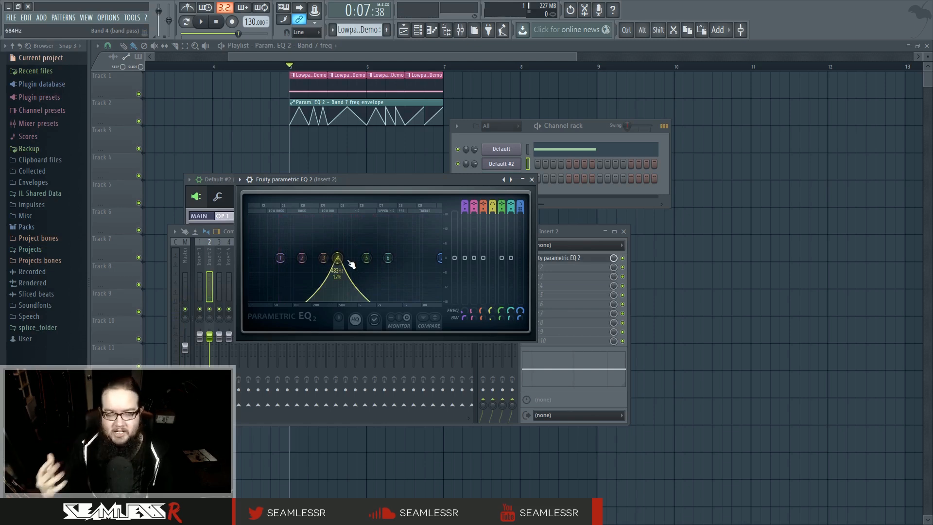
Step: Copy the Default channel's note into Default #2 in Pattern 2 and place a half-bar clip of it at bar 8 on Track 1
click(527, 148)
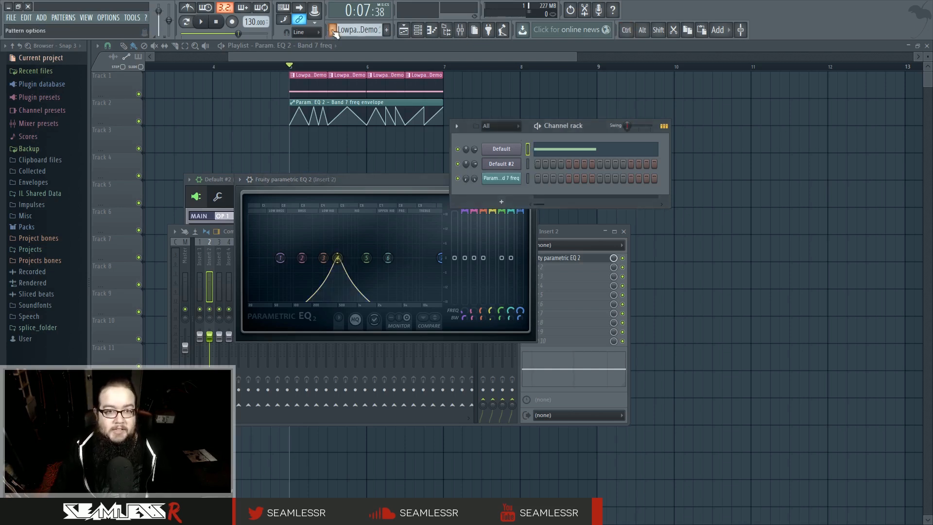
scroll(357, 30, down, 1)
click(528, 163)
key(ctrl+v)
drag(519, 89, 534, 90)
scroll(566, 107, right, 3)
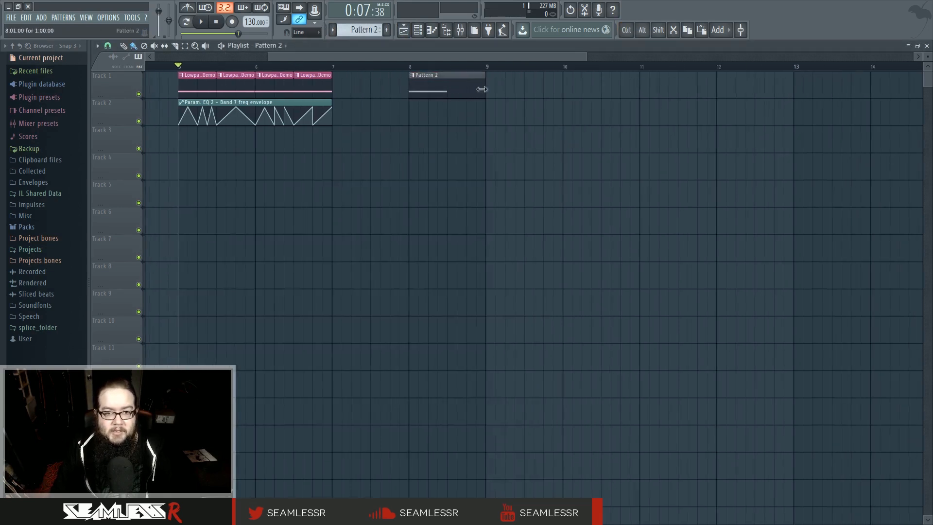
Step: Rename Pattern 2 to Bandpass Demo and colour it blue
click(414, 79)
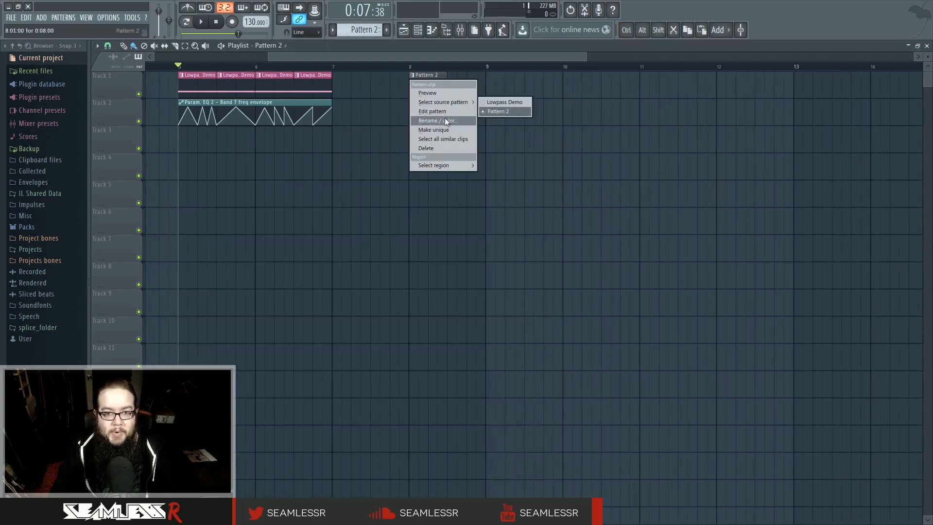
click(444, 118)
text(Bandpass Demo)
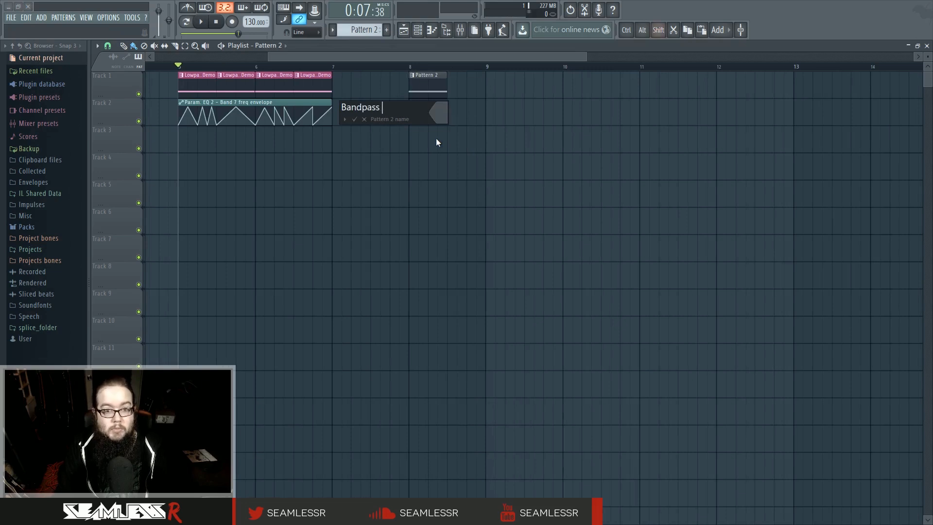
click(438, 113)
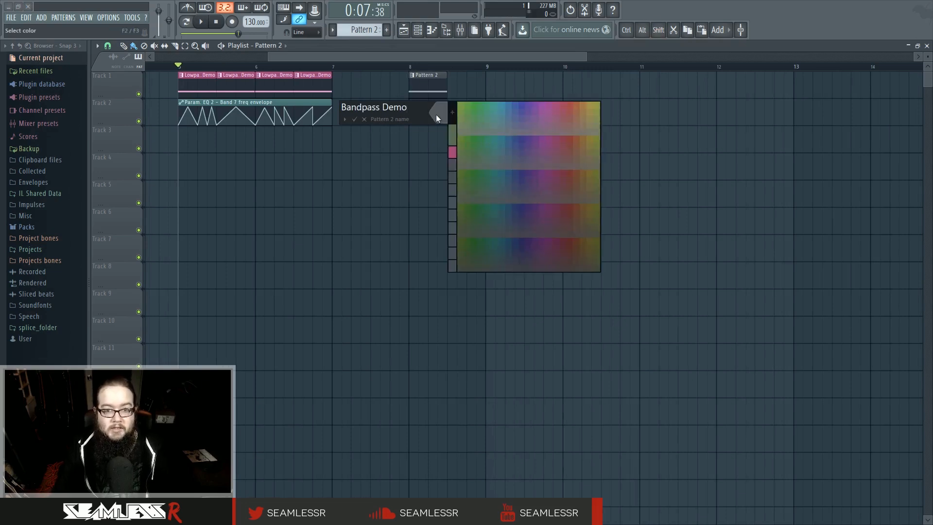
click(521, 153)
key(Return)
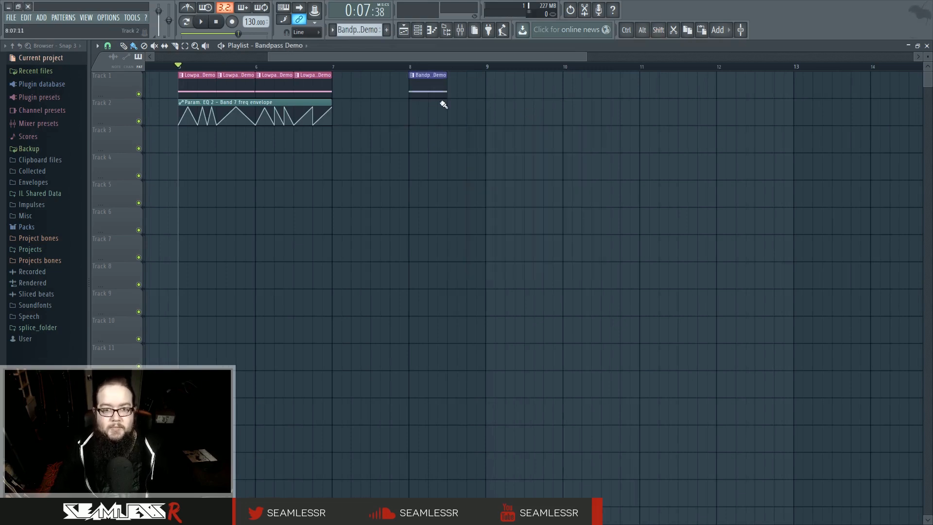
Step: Repeat the Bandpass Demo clip up to bar 10 and play a looped time selection over bars 8 to 10
drag(450, 88, 554, 92)
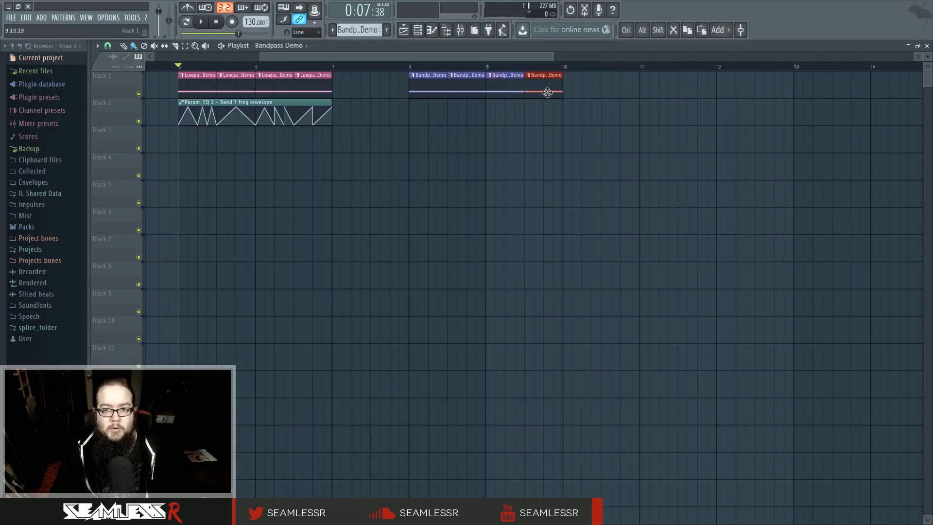
click(410, 68)
drag(410, 68, 562, 67)
key(space)
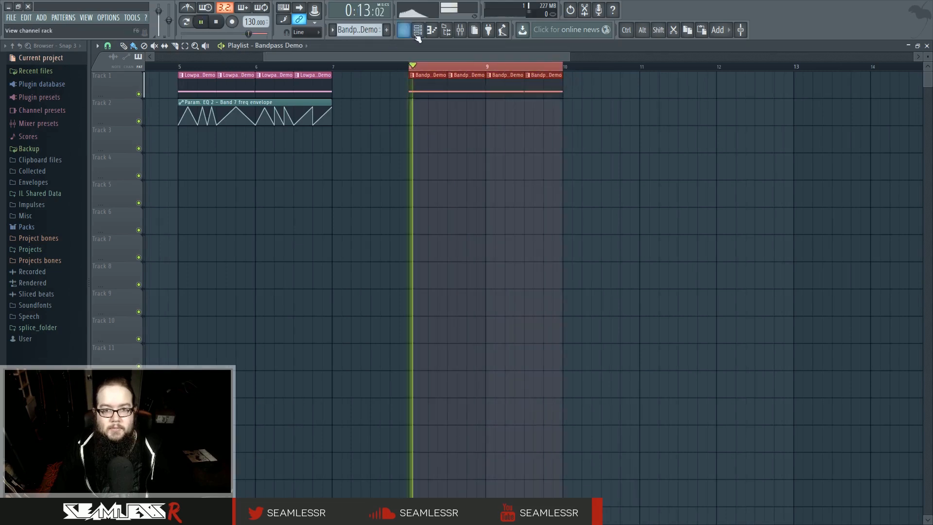
Step: Stop playback, open Parametric EQ 2 on Insert 2, and create an automation clip for band 4's frequency
click(418, 30)
key(space)
click(460, 30)
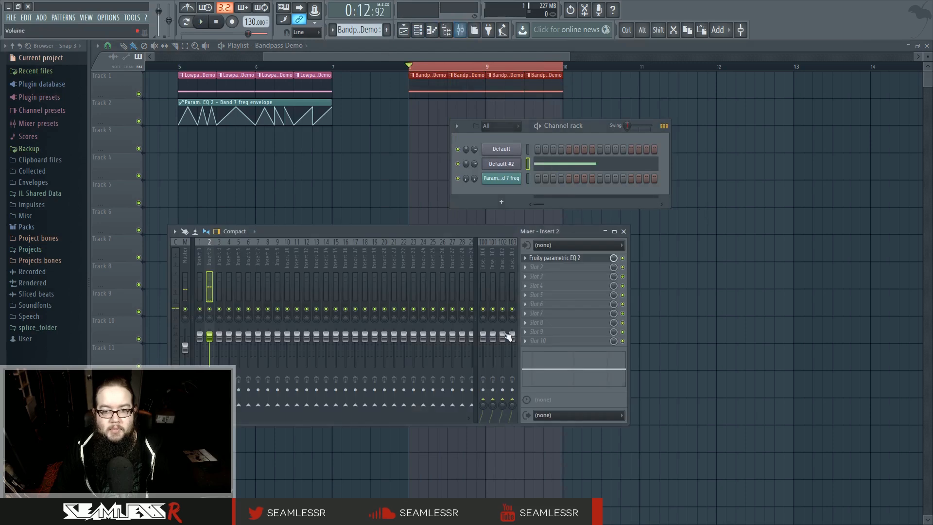
click(564, 258)
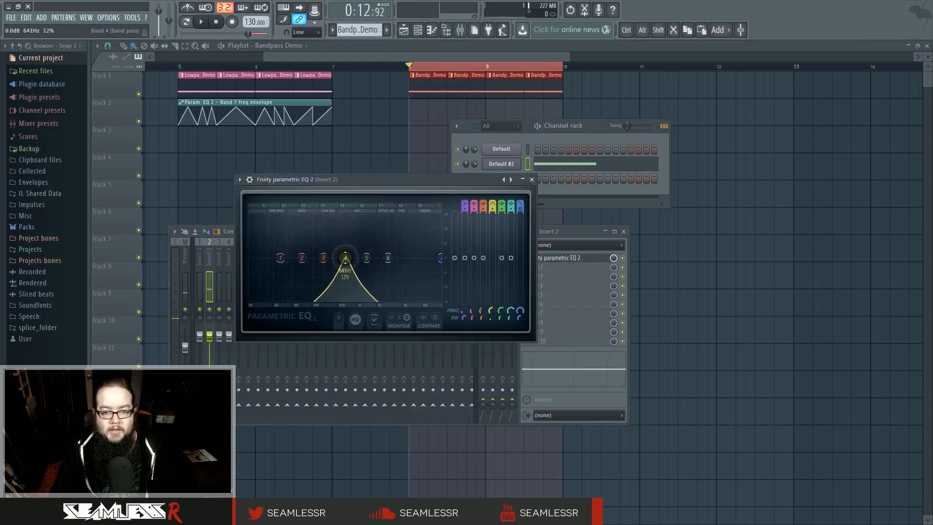
right_click(491, 312)
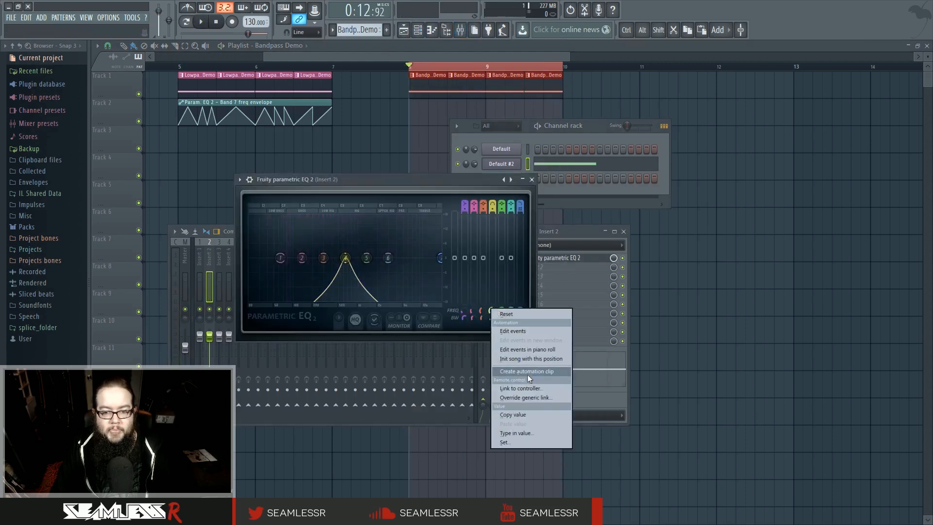
click(529, 373)
Step: Shape the first half bar of the band 4 frequency envelope into one wide and two narrow triangles, and play it
scroll(382, 139, up, 2)
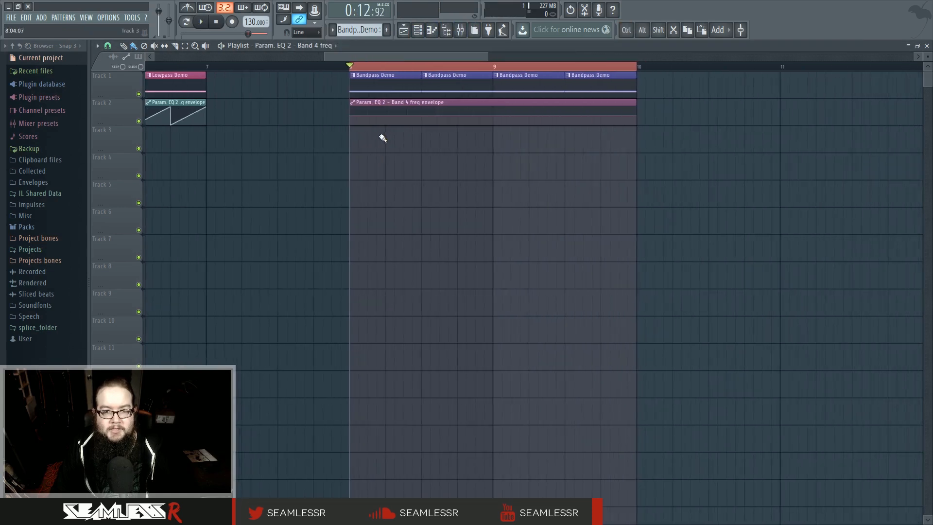
drag(351, 116, 350, 125)
right_click(368, 108)
right_click(377, 124)
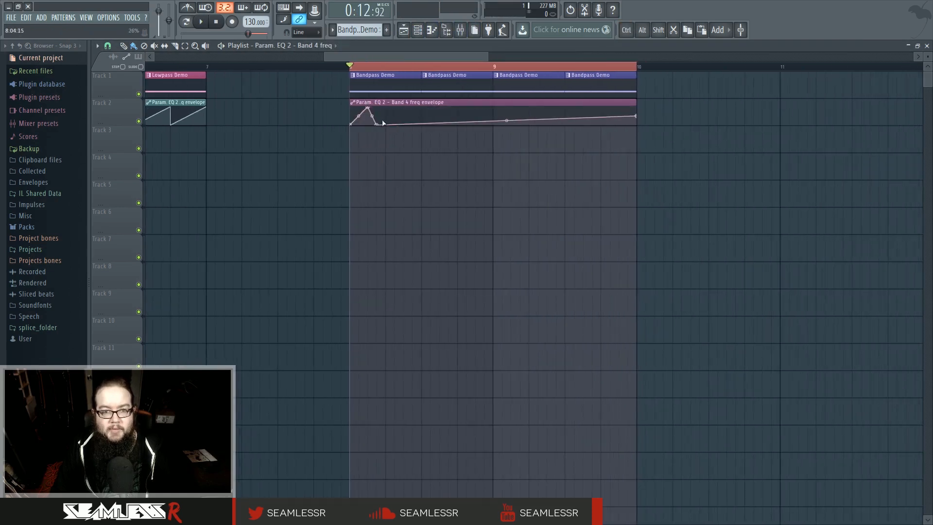
right_click(394, 107)
right_click(403, 124)
right_click(413, 108)
right_click(422, 125)
key(space)
key(space)
Step: Compare the two filter demos by playing the Lowpass Demo from bar 5 and the Bandpass Demo from bar 8
scroll(403, 147, up, 2)
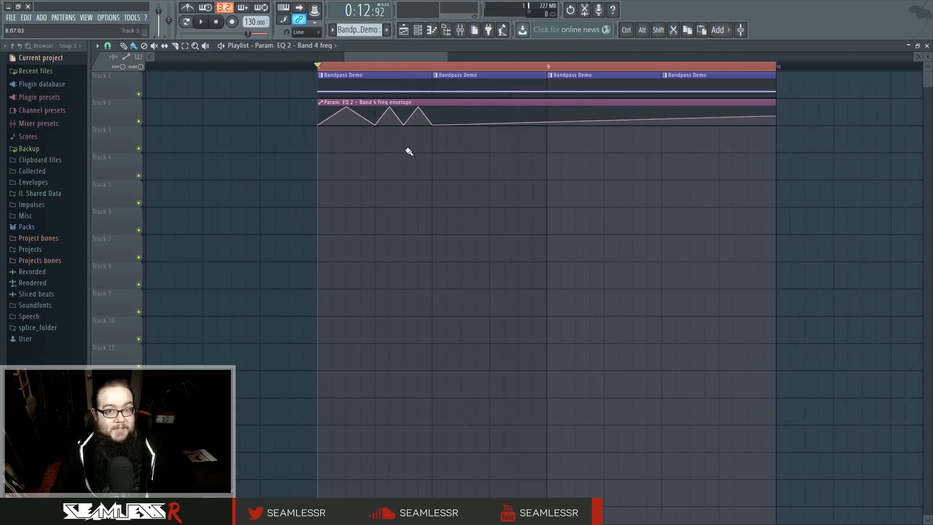
scroll(471, 207, up, 2)
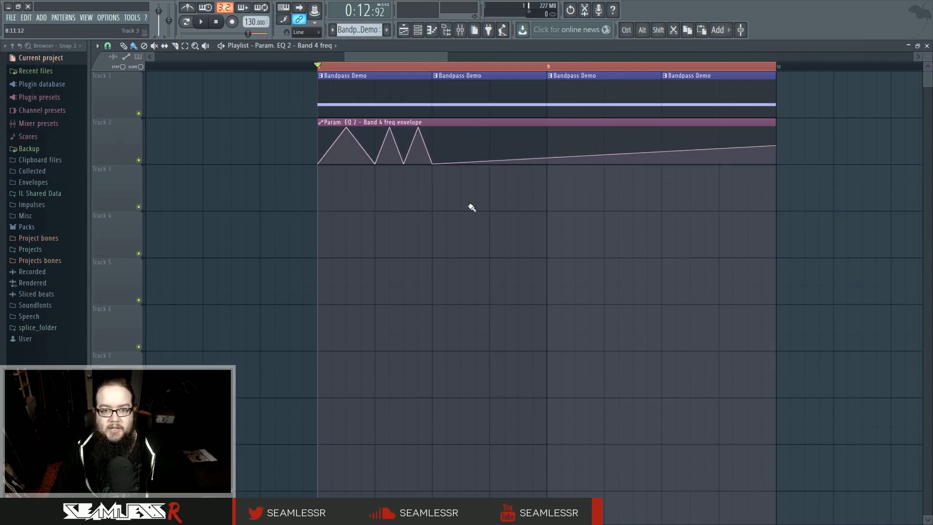
scroll(472, 207, down, 2)
scroll(394, 231, left, 3)
click(325, 66)
key(space)
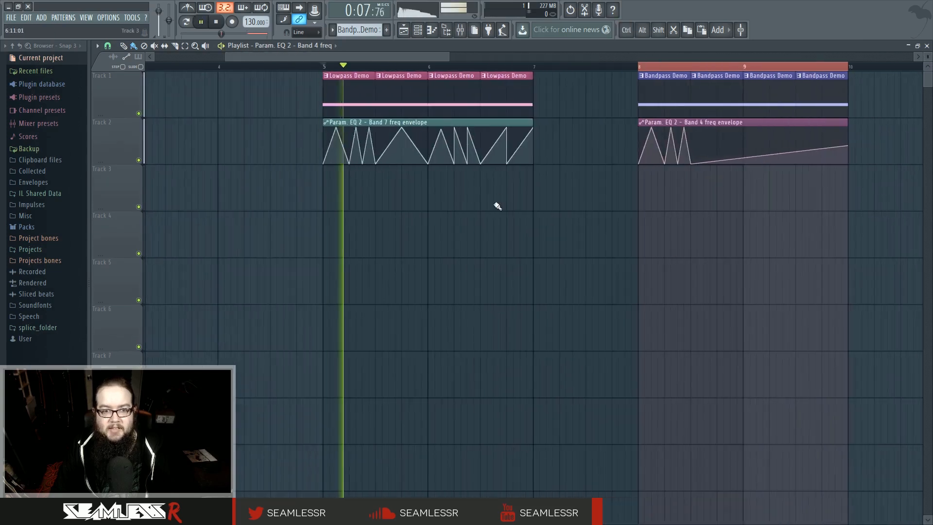
scroll(466, 208, right, 5)
click(487, 67)
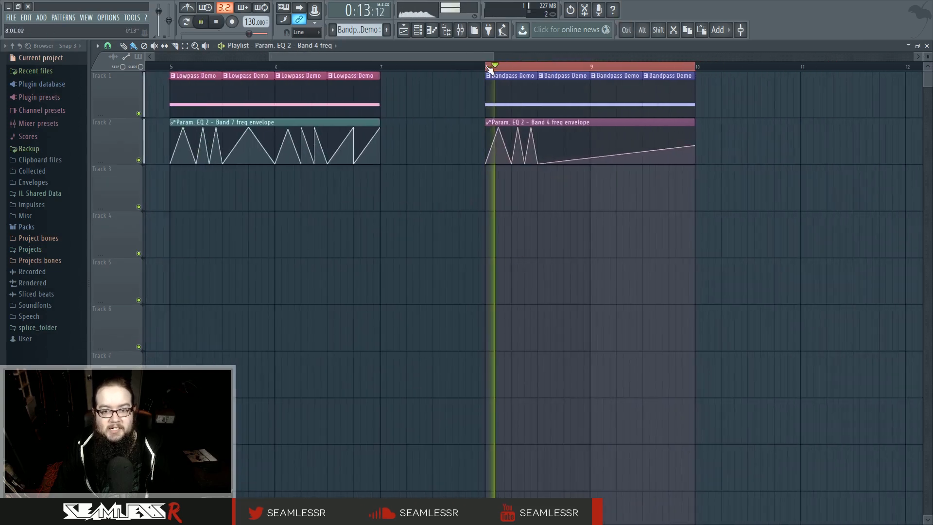
key(space)
Step: Continue the band 4 envelope with two half-height triangles across the second half of bar 8
scroll(523, 213, up, 3)
right_click(453, 146)
right_click(478, 163)
right_click(502, 144)
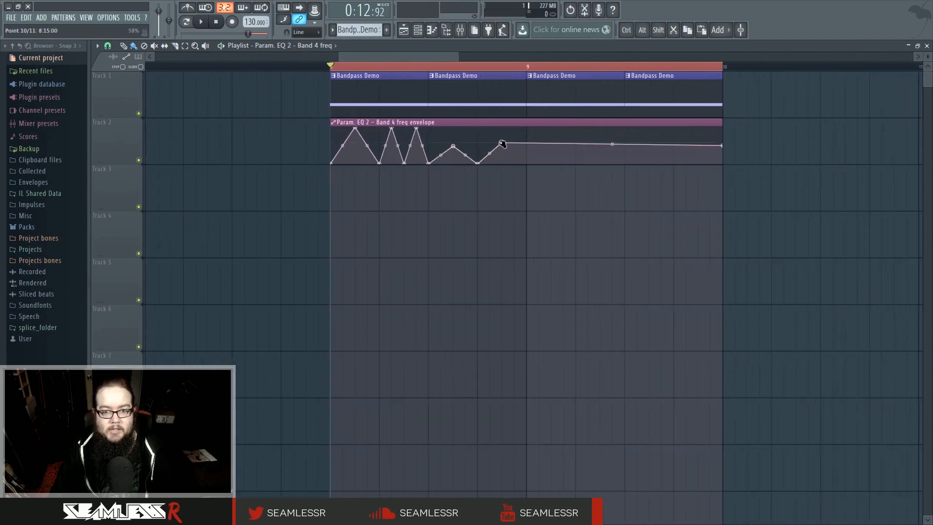
right_click(527, 163)
Step: Add one wide and two narrow falling sawtooth ramps to the band 4 envelope from the start of bar 9
right_click(526, 136)
right_click(551, 163)
right_click(551, 137)
right_click(563, 163)
right_click(563, 136)
right_click(576, 163)
Step: Complete the band 4 envelope up to bar 10 with five triangles of varying width and height
right_click(587, 144)
right_click(600, 163)
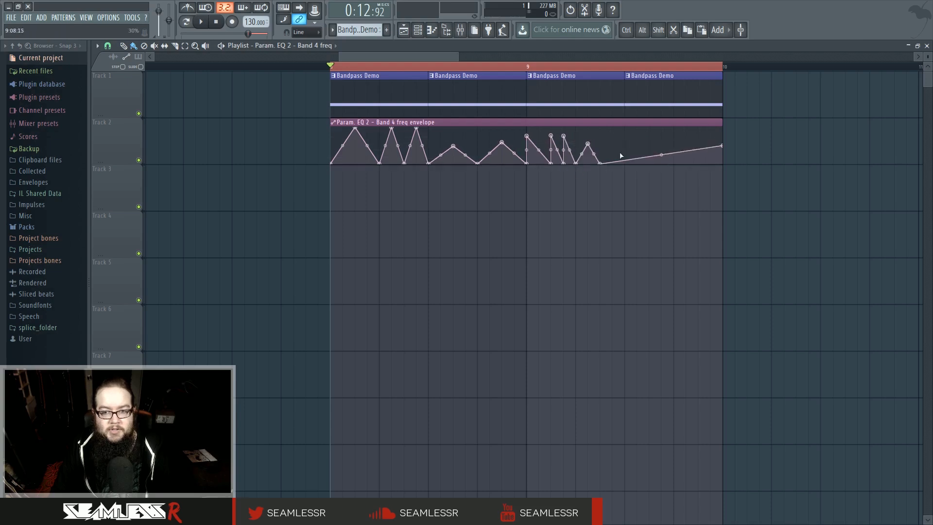
right_click(625, 163)
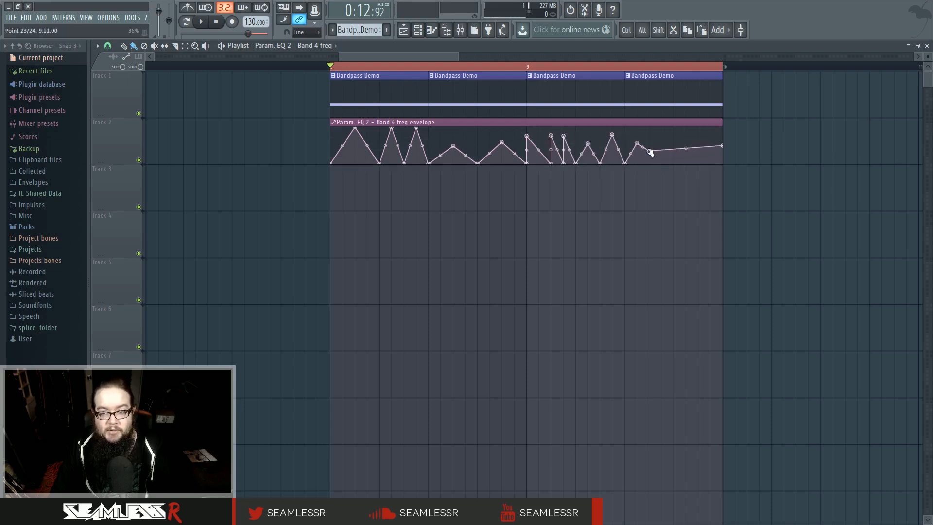
drag(650, 155, 649, 163)
right_click(673, 137)
right_click(698, 163)
right_click(710, 139)
drag(722, 145, 723, 164)
Step: Play the loop and delete the envelope's low point between the two triangles just before the middle of bar 9
key(space)
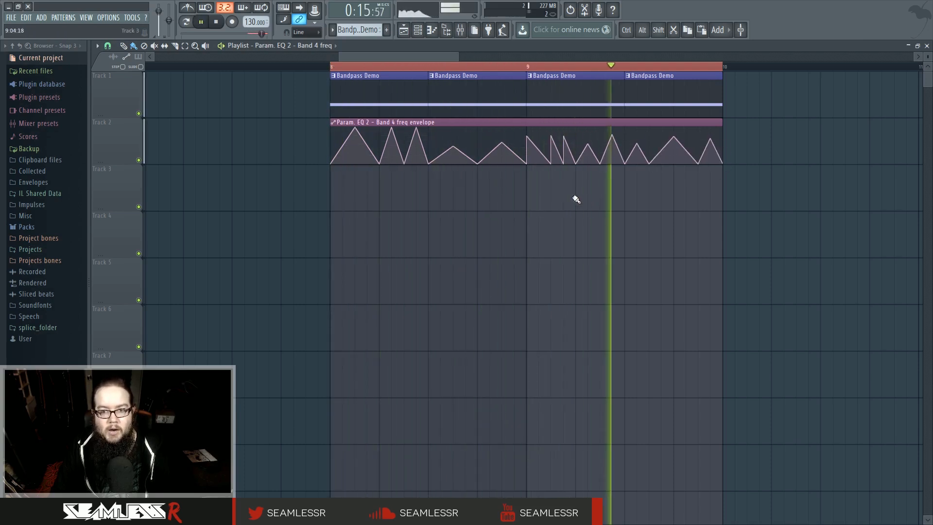
right_click(600, 163)
click(617, 179)
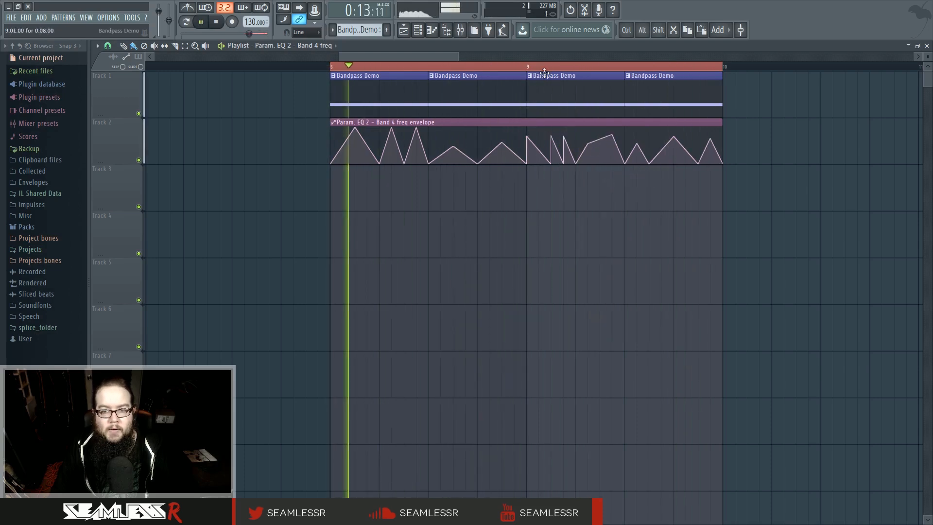
Step: Lower the band 4 envelope's peak just before the midpoint of bar 9 and stop playback
drag(587, 144, 612, 143)
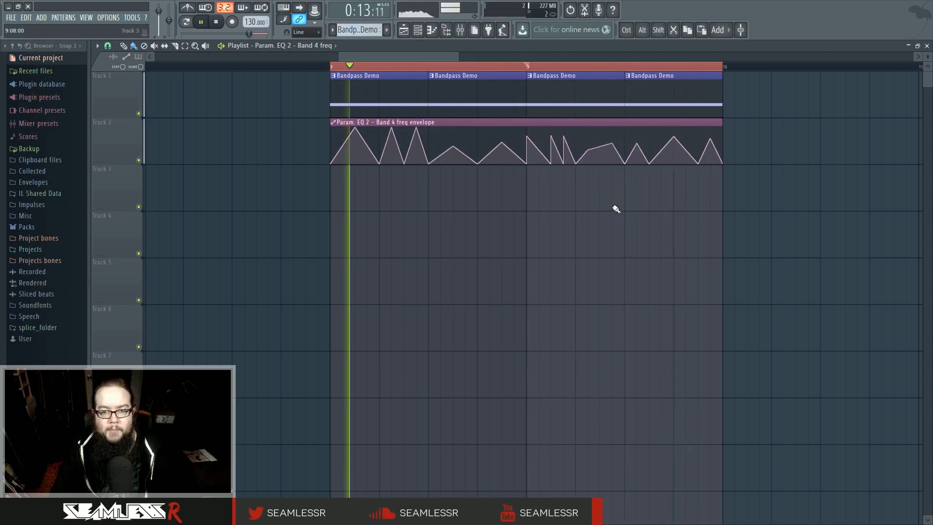
ctrl+scroll(615, 208, down, 3)
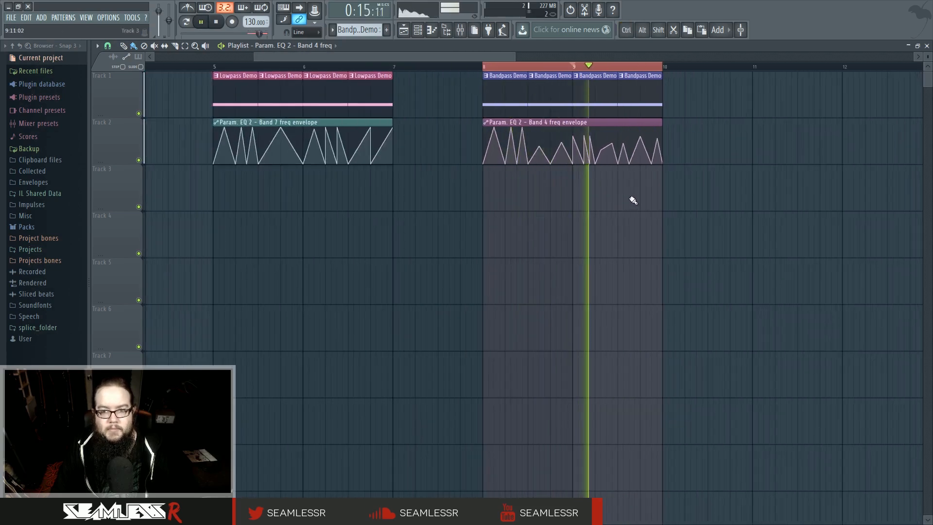
key(space)
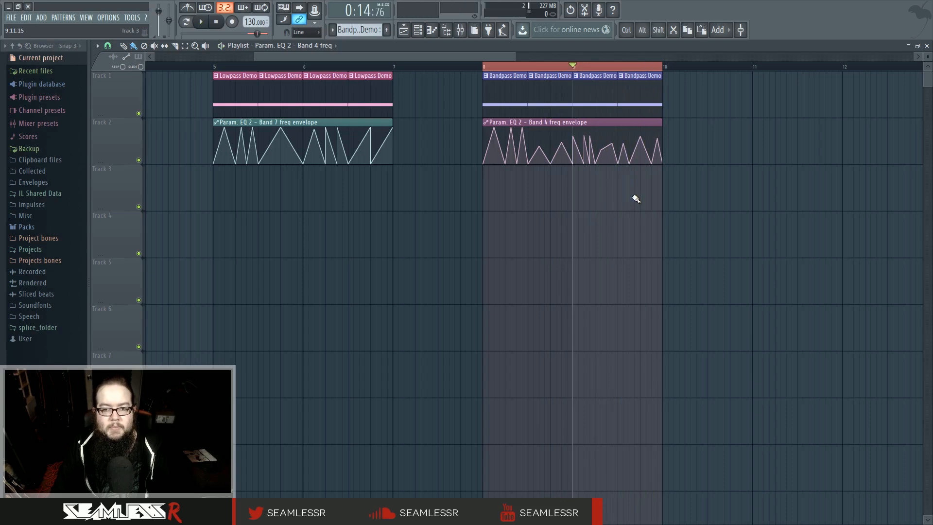
Step: Review the Insert 2 EQ, then open the Lowpass Demo's Default Sytrus channel and the Fruity Parametric EQ 2 on mixer Insert 1
click(458, 31)
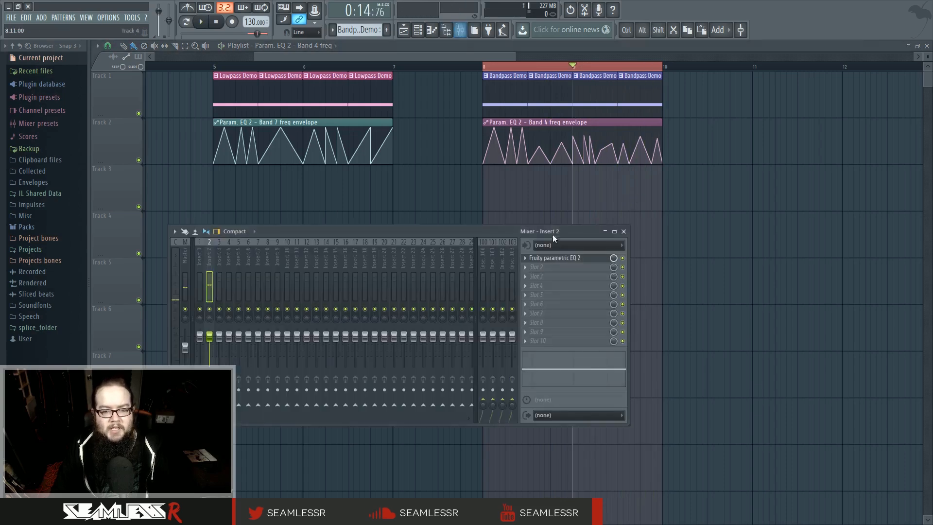
click(548, 259)
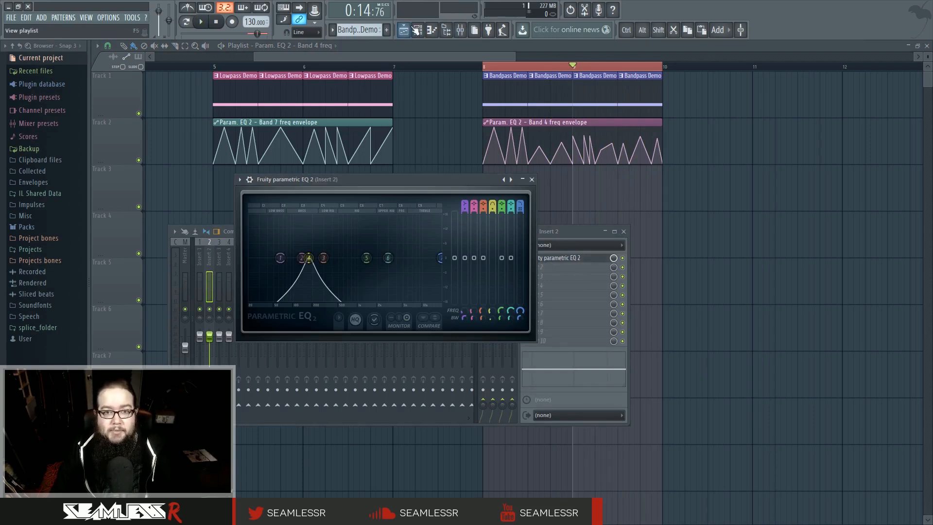
double_click(361, 79)
key(F6)
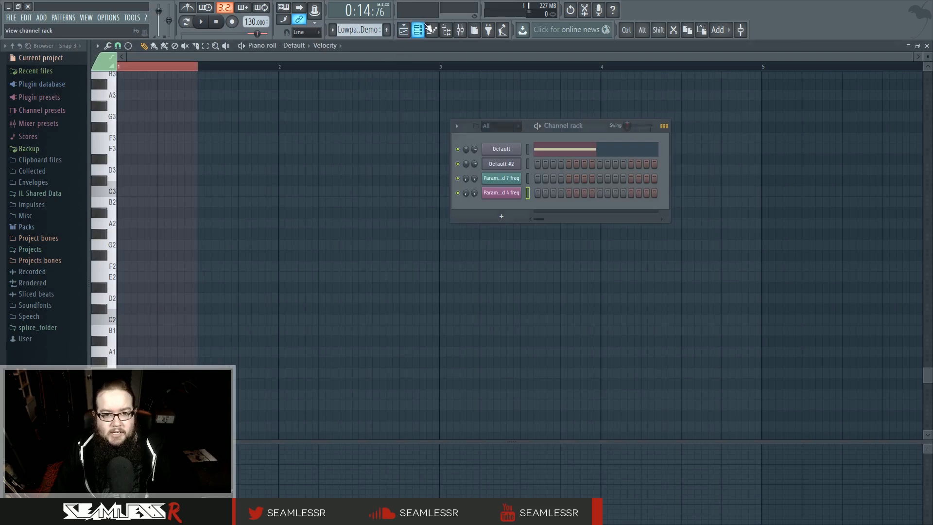
click(505, 150)
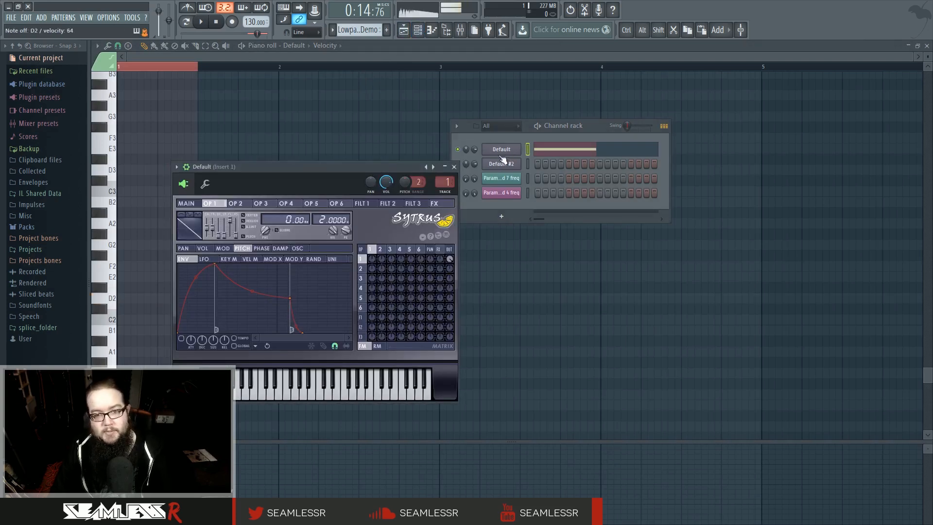
double_click(445, 185)
click(580, 256)
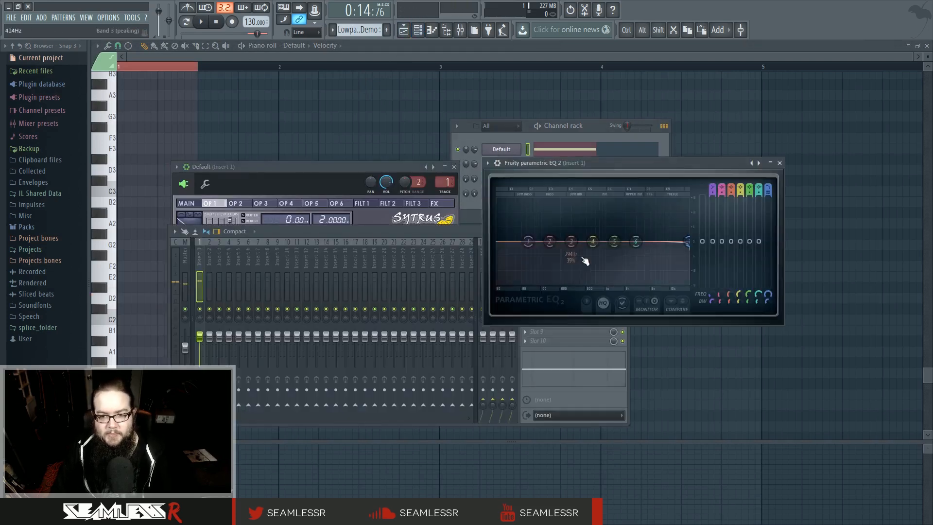
Step: Set band 1 of the Insert 1 EQ to High pass, change its filter order and lower its cutoff slightly
right_click(528, 242)
mouse_move(550, 268)
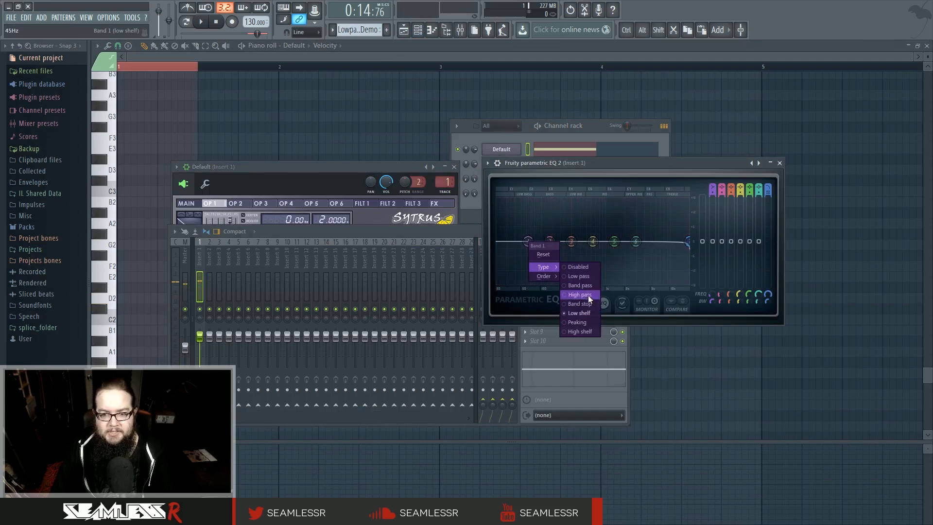
click(588, 295)
right_click(529, 242)
click(567, 275)
mouse_move(528, 242)
mouse_down()
mouse_move(511, 242)
mouse_move(634, 242)
mouse_move(521, 242)
mouse_up()
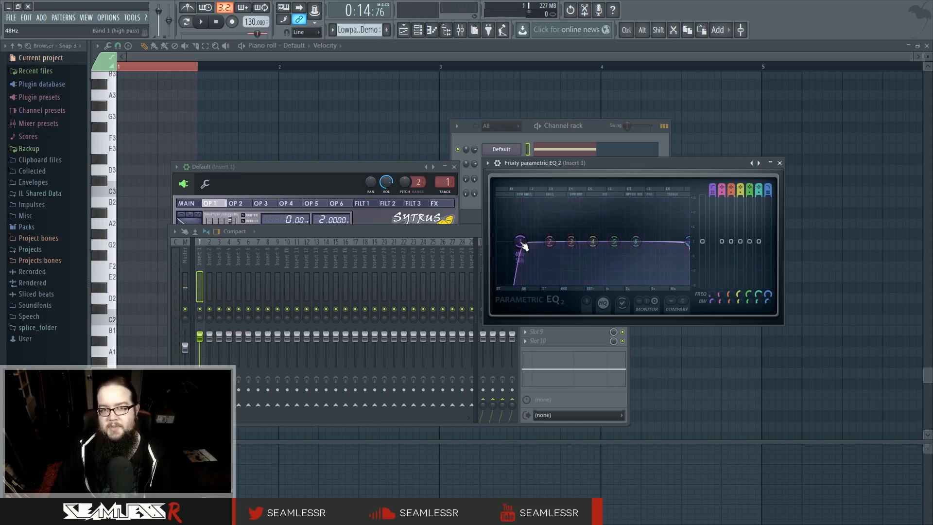
Step: Sweep the low pass and high pass cutoffs, leaving band 7 at the highest frequency and band 1 at the lowest, with band 2 beside band 3
drag(687, 242, 550, 242)
drag(613, 248, 687, 242)
drag(547, 241, 567, 242)
mouse_move(688, 242)
mouse_down()
mouse_move(585, 241)
mouse_move(689, 242)
mouse_up()
drag(544, 243, 496, 241)
Step: Set EQ band 4 to Band stop and sweep its notch up and down, leaving it beside band 3
right_click(592, 241)
mouse_move(614, 266)
click(651, 302)
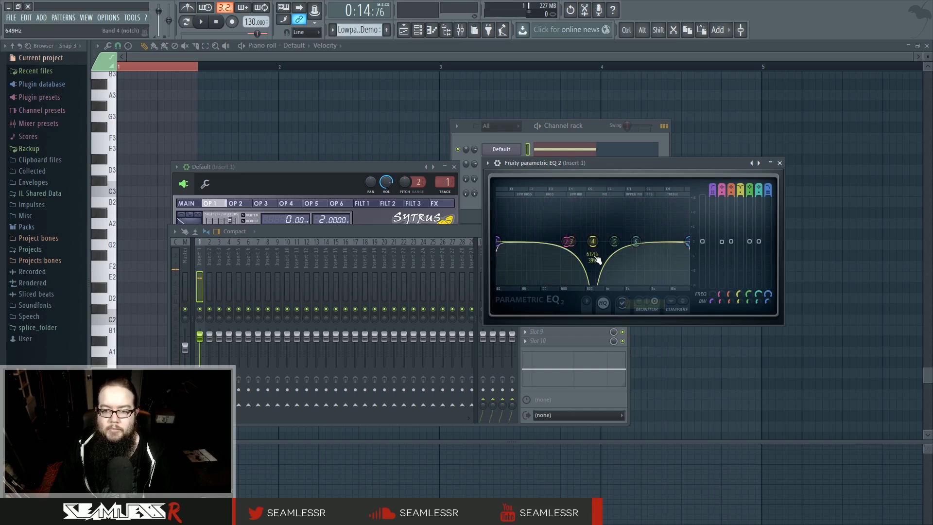
mouse_move(593, 242)
mouse_down()
mouse_move(657, 241)
mouse_move(589, 241)
mouse_move(619, 241)
mouse_move(600, 242)
mouse_up()
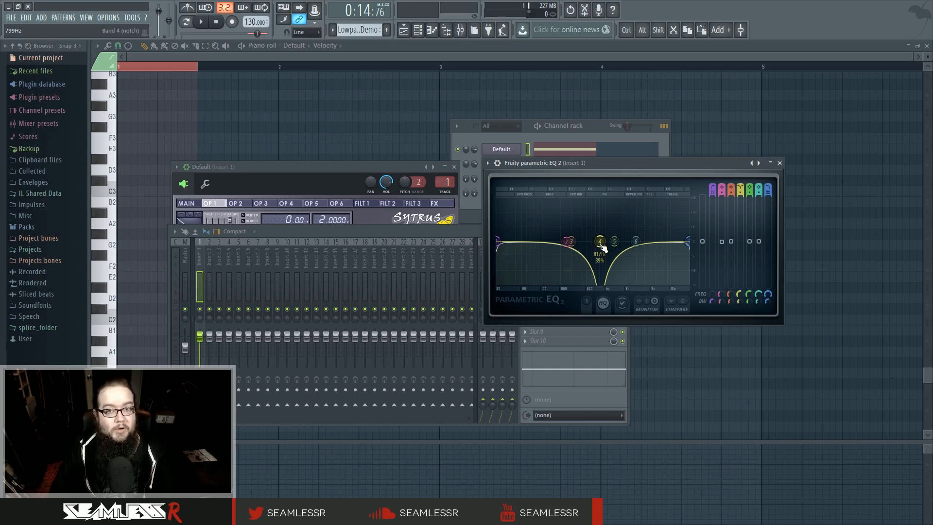
drag(602, 248, 572, 241)
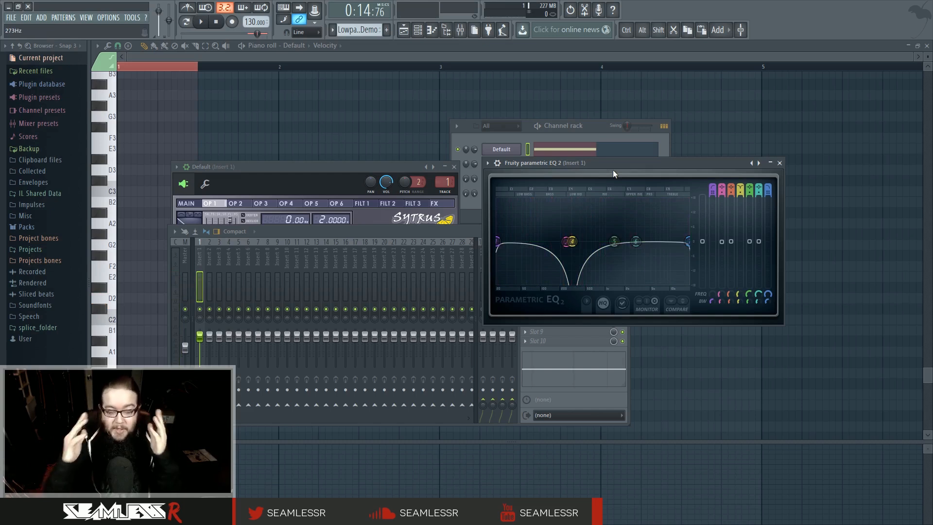
Step: Return to the playlist, clear the time selection and put the song position at bar 2
drag(618, 165, 631, 174)
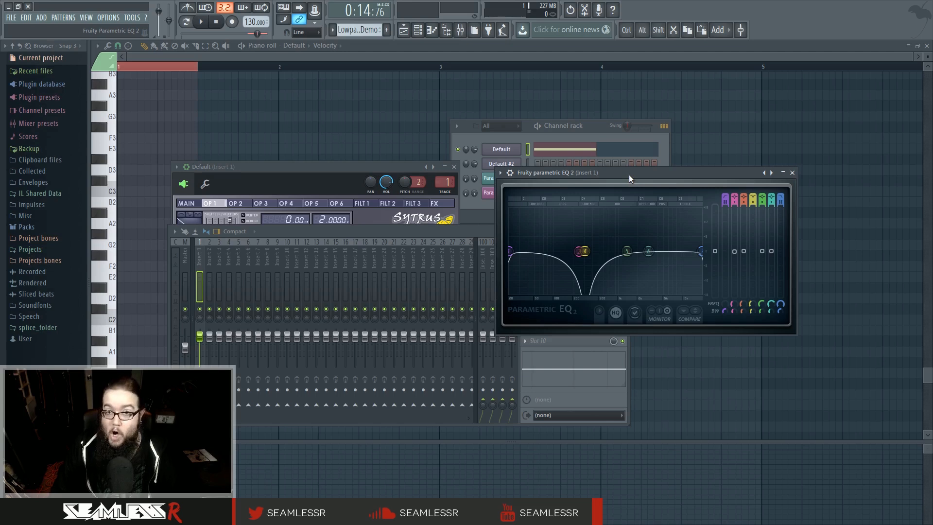
drag(626, 174, 633, 176)
click(404, 31)
scroll(437, 214, down, 6)
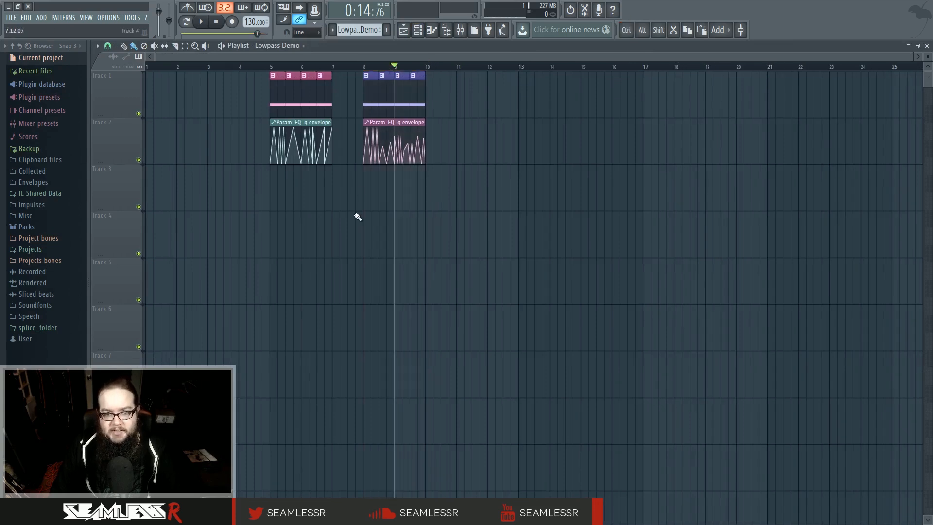
key(space)
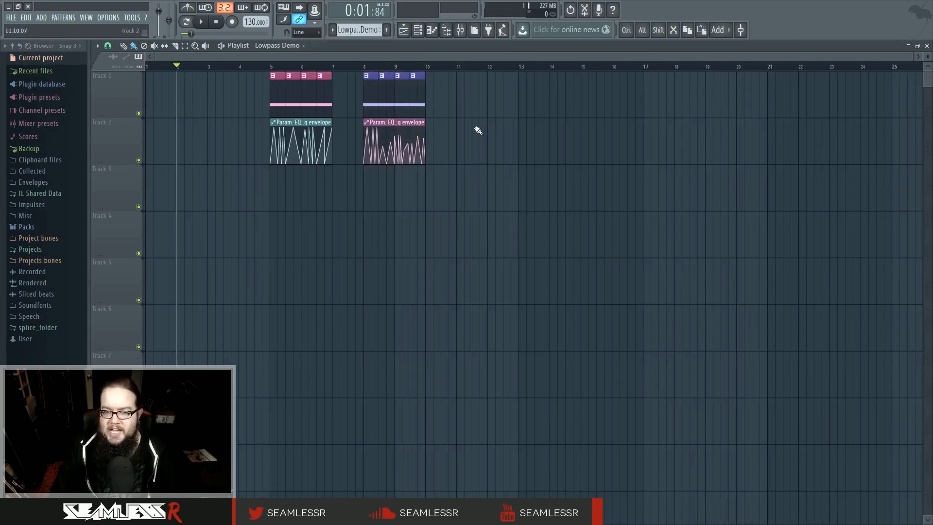
Step: Show the channel rack and create a new empty pattern with its default name
click(417, 29)
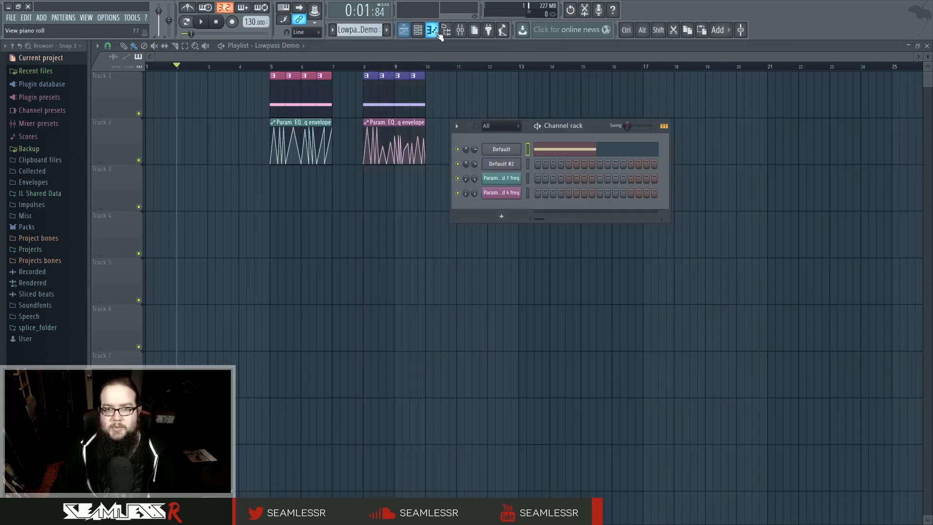
right_click(366, 29)
click(464, 35)
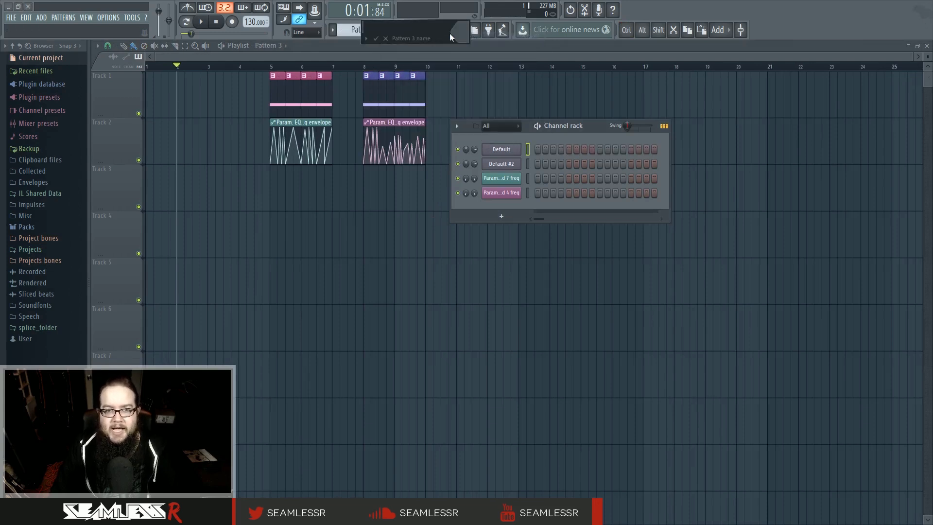
key(Return)
drag(596, 122, 593, 132)
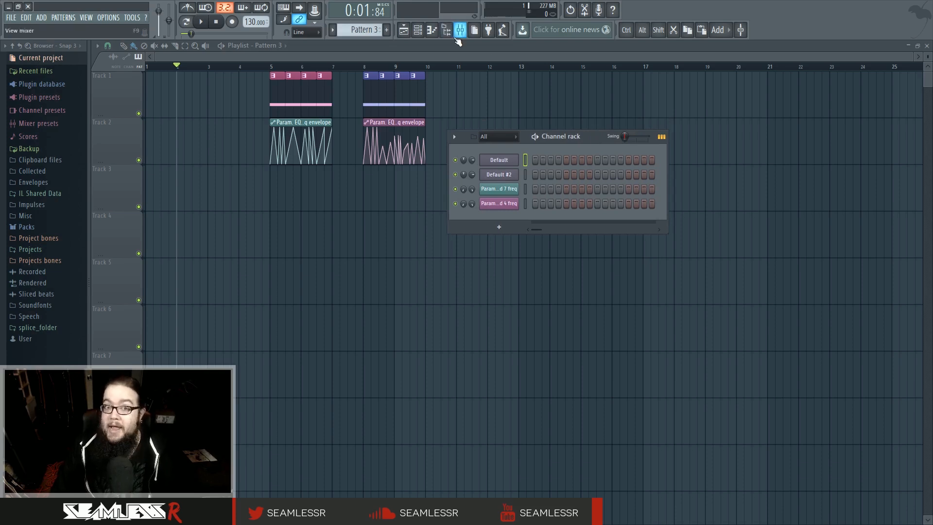
Step: Add a Sytrus channel from the plugin picker and load its Default preset
right_click(799, 25)
middle_click(765, 22)
drag(104, 366, 502, 218)
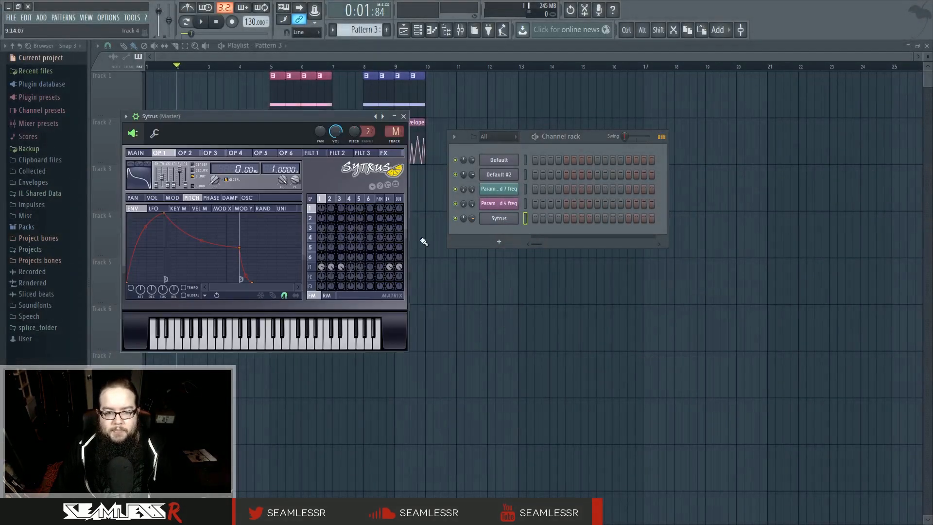
right_click(383, 117)
click(420, 325)
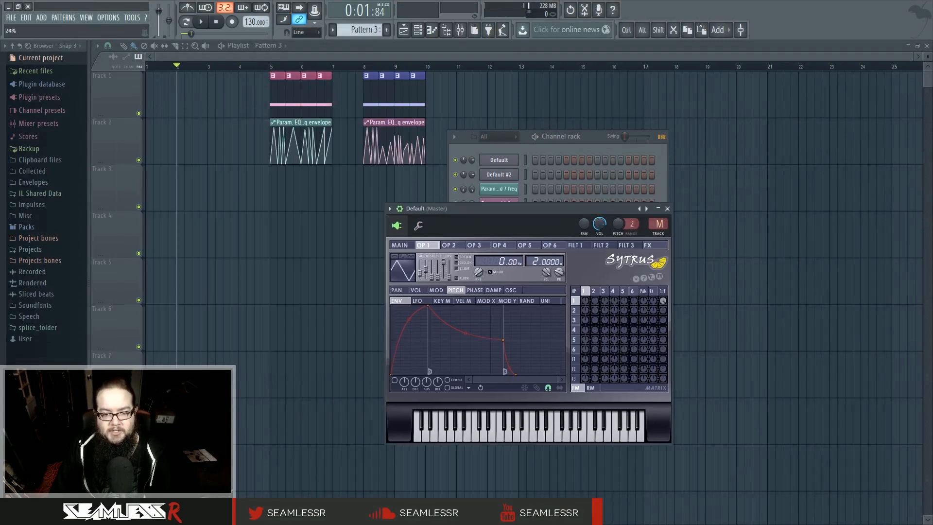
Step: Shape Sytrus operator 1 into a saw wave, send operator 2 to the output and shape it into a saw too
drag(419, 277, 420, 269)
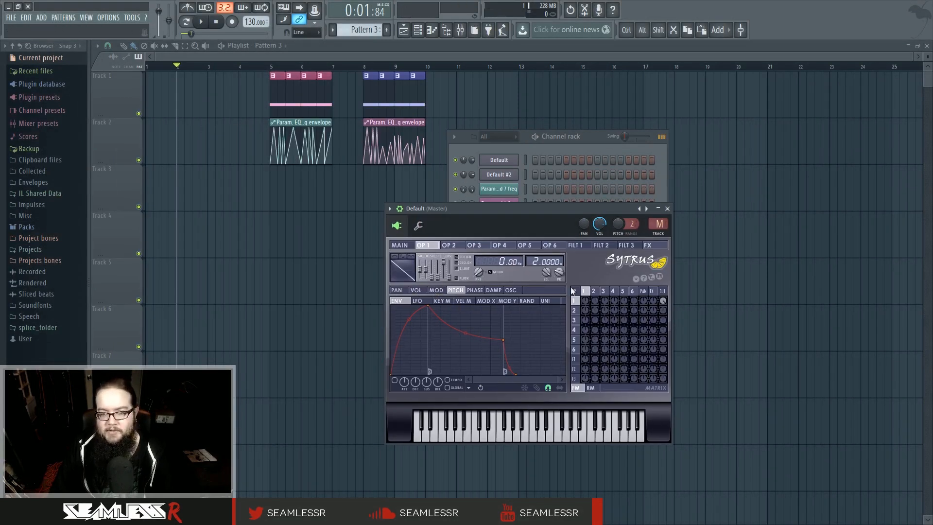
drag(662, 311, 663, 296)
click(593, 290)
drag(425, 279, 425, 268)
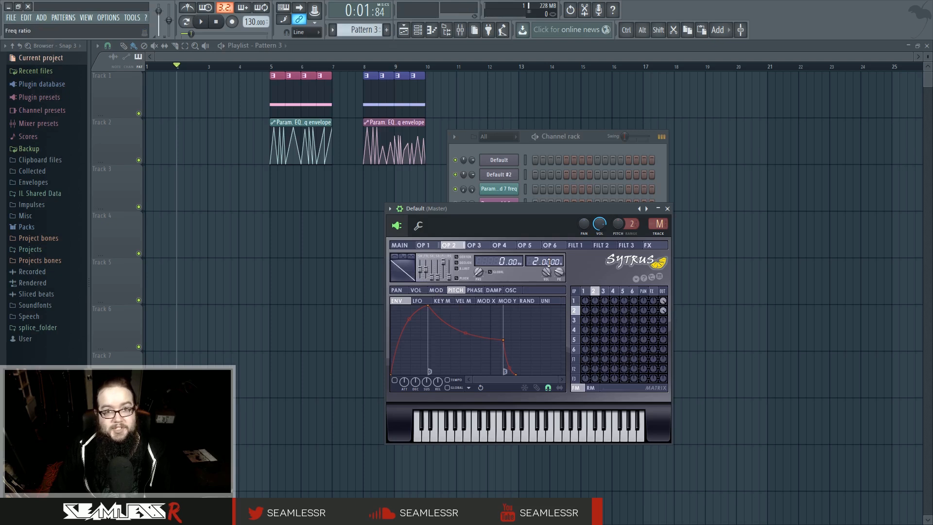
Step: Detune Sytrus operator 2 by setting its frequency ratio to 2.0400
drag(548, 262, 548, 260)
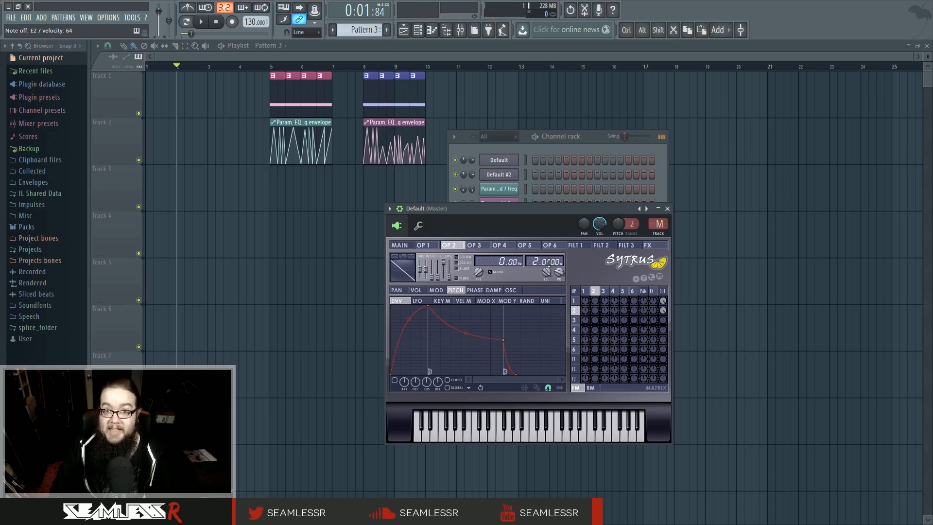
scroll(548, 262, up, 3)
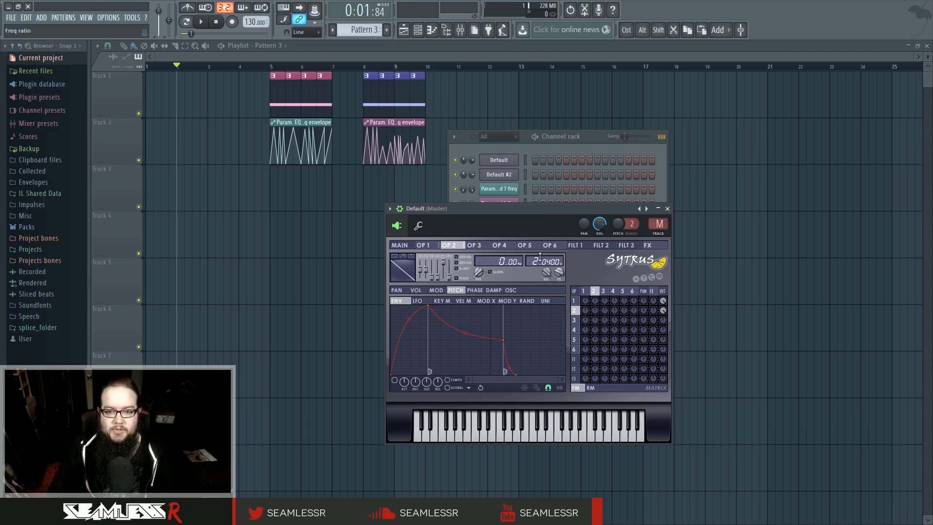
click(590, 293)
click(593, 292)
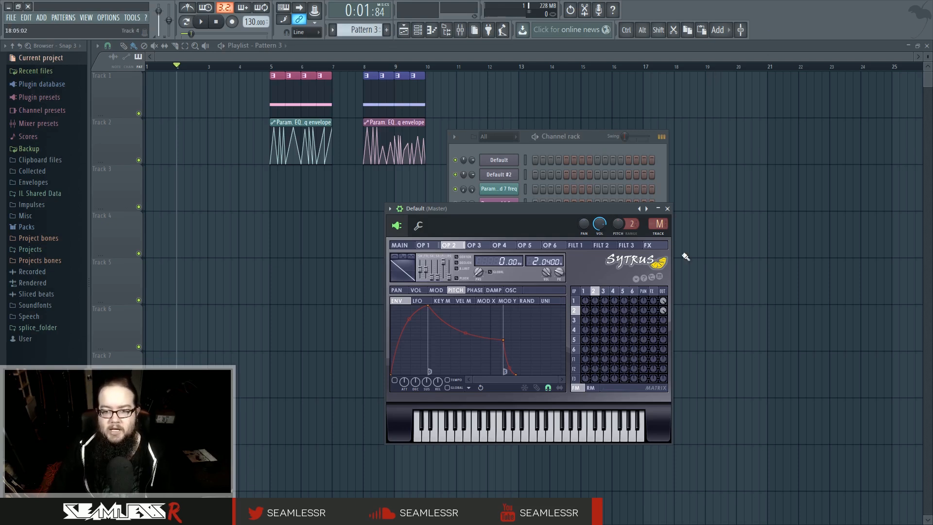
Step: Zero the output levels of Sytrus operators 1 and 2, then close the synth and the channel rack
alt+click(664, 311)
alt+click(663, 302)
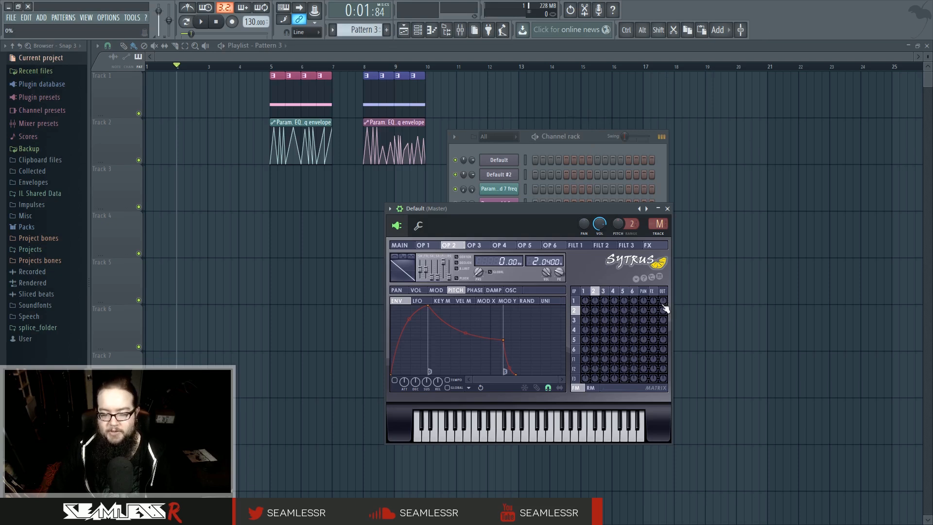
click(667, 208)
key(F6)
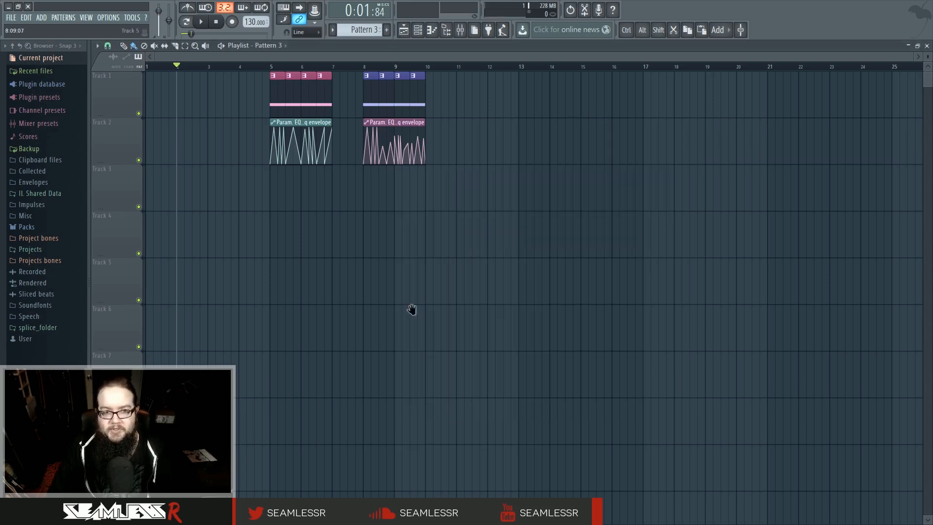
Step: Move all playlist clips four bars later so the first demo starts at bar 9, then deselect them
key(ctrl+a)
drag(288, 97, 412, 98)
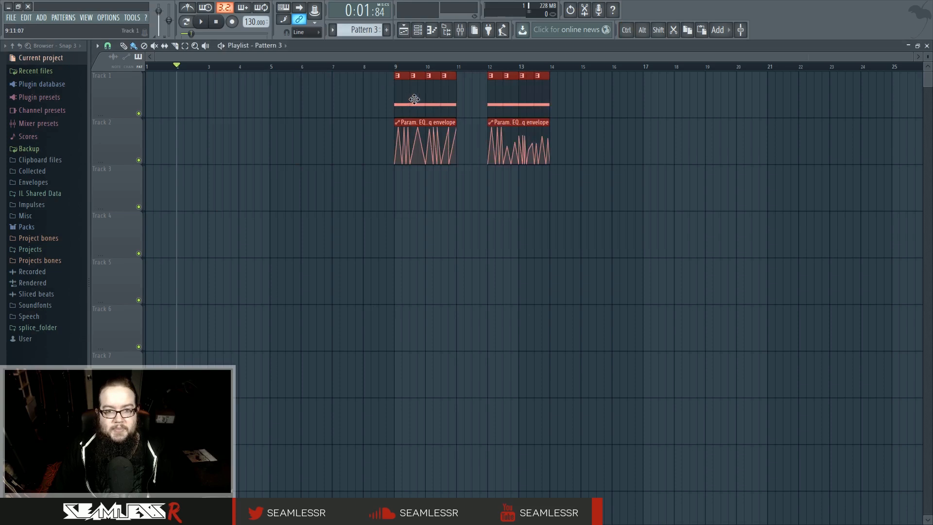
ctrl+click(306, 128)
click(418, 30)
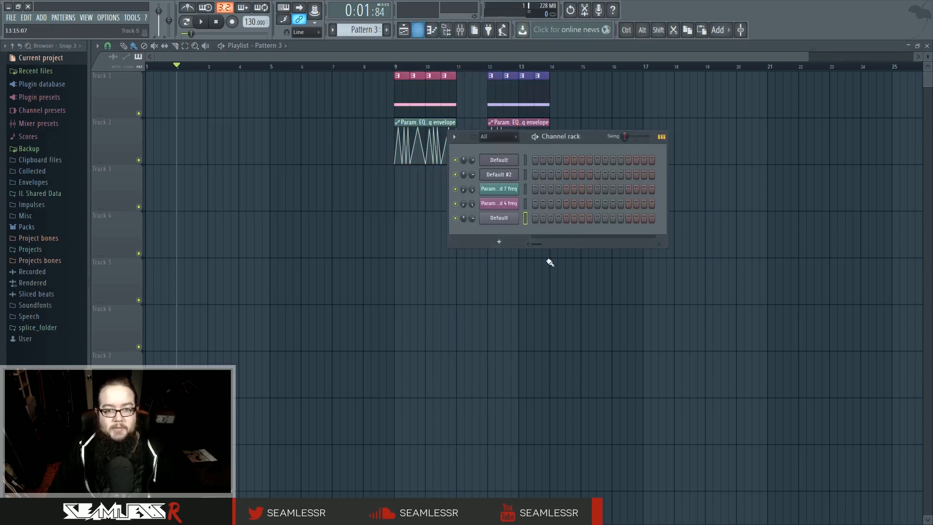
right_click(471, 160)
click(494, 148)
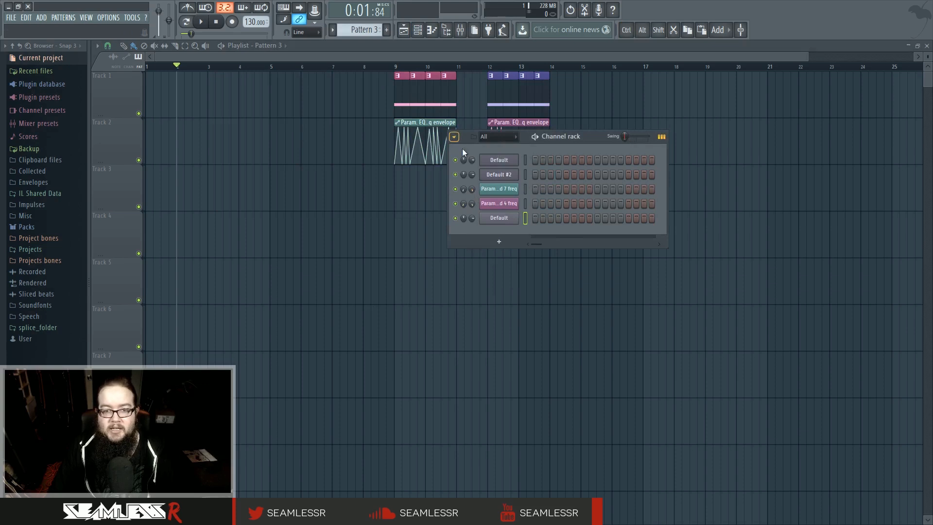
Step: Create an automation clip for the volume of mixer Insert 21 and shorten it to end at bar 5
click(460, 29)
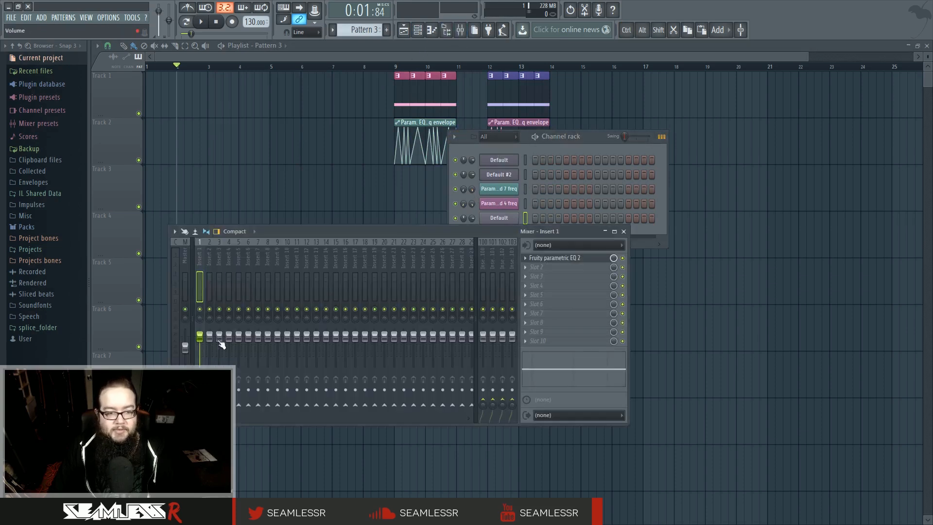
right_click(396, 339)
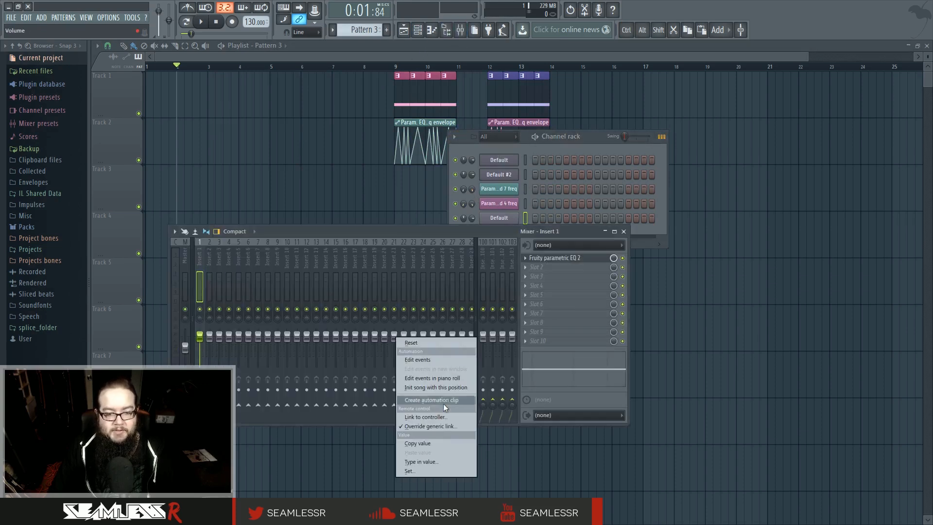
click(443, 403)
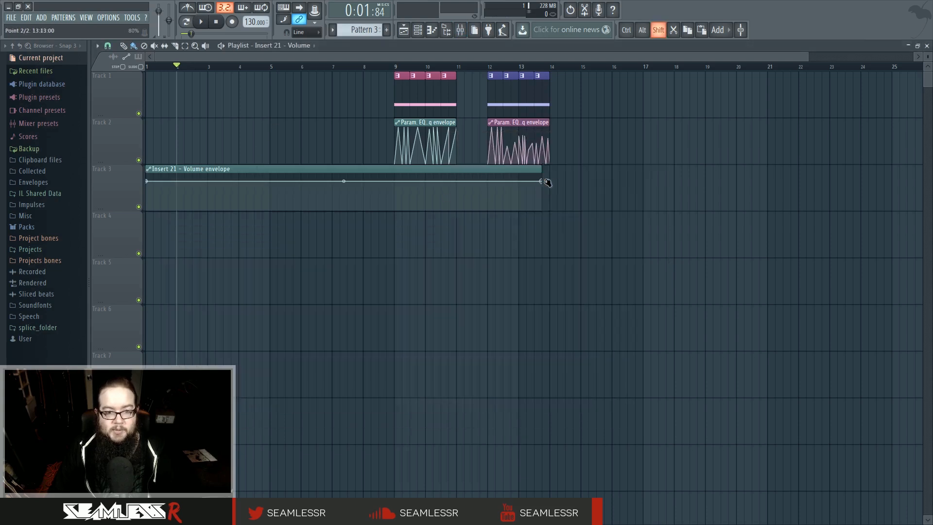
drag(544, 181, 270, 181)
scroll(294, 269, left, 1)
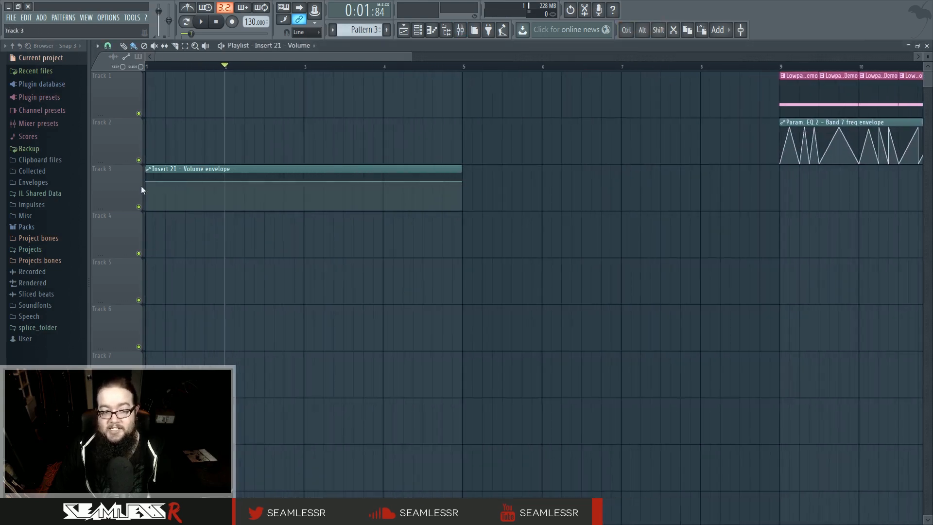
Step: Enable the LFO on the Insert 21 volume automation clip, set its tension to 26%, and close the clip's channel settings
right_click(150, 171)
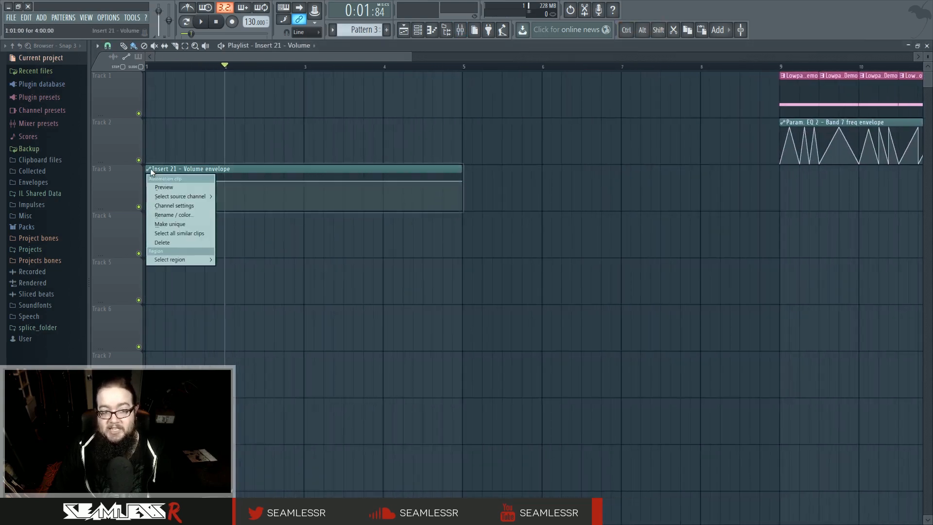
click(185, 207)
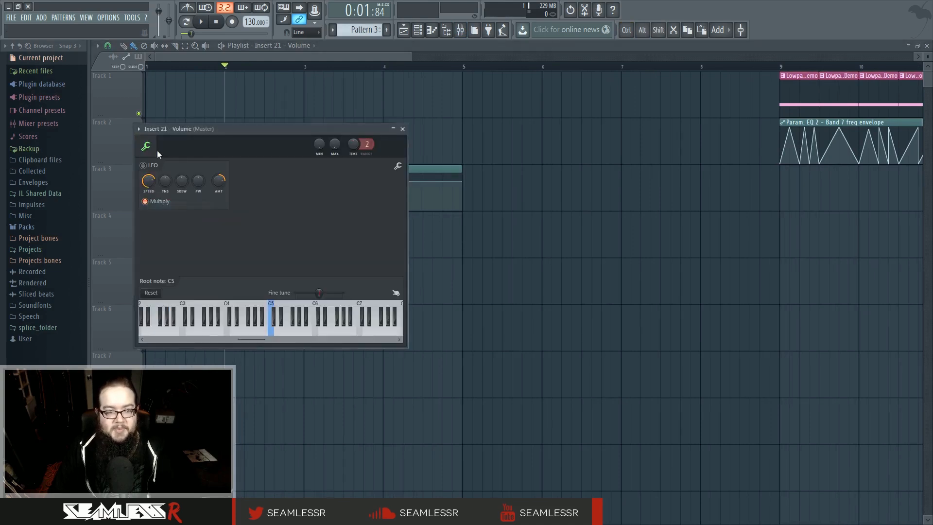
drag(246, 140, 629, 161)
drag(603, 202, 603, 170)
drag(549, 203, 550, 172)
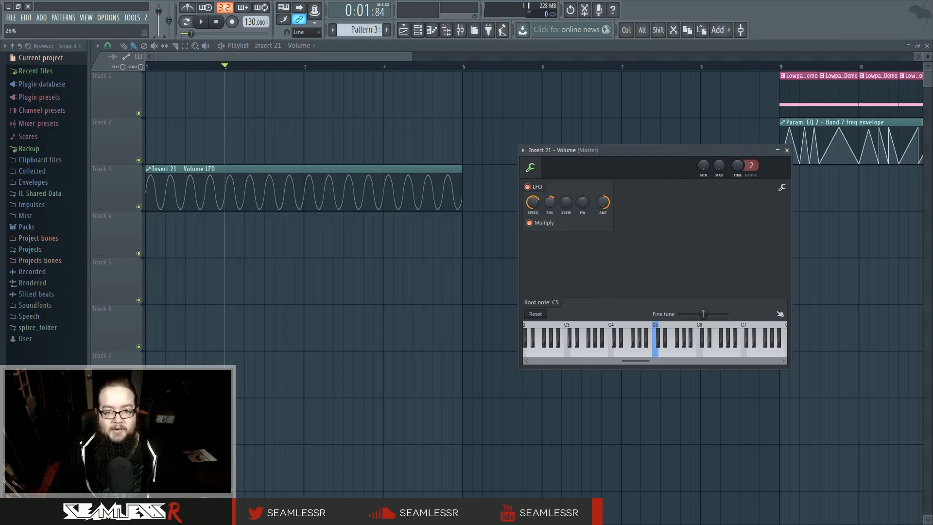
click(787, 150)
Step: Place a second Insert 21 volume LFO clip on Track 4 starting at bar 1 and make it unique
scroll(212, 287, up, 3)
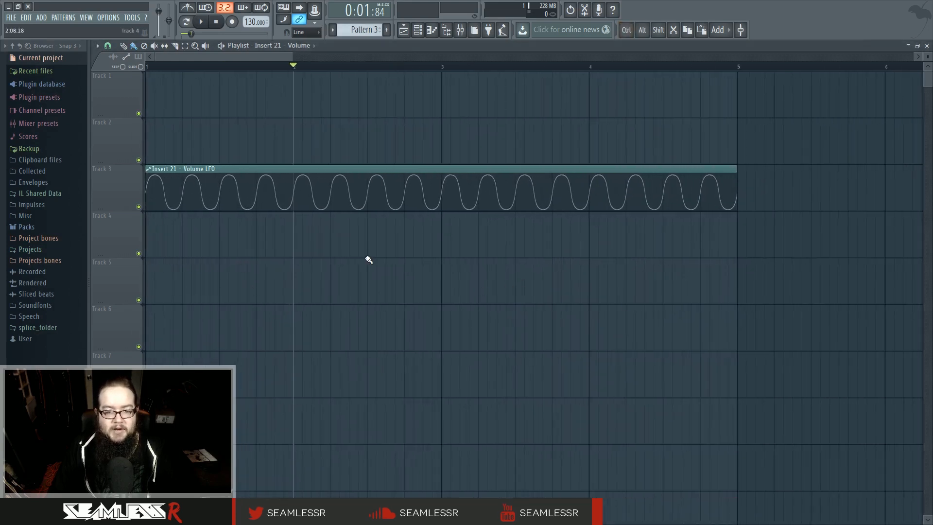
scroll(340, 262, up, 3)
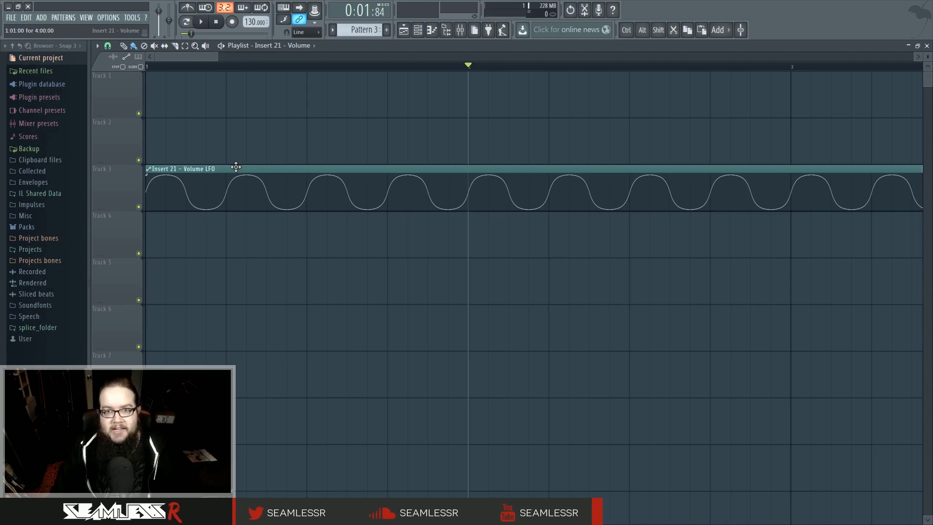
mouse_move(239, 168)
mouse_down()
mouse_move(313, 163)
mouse_move(241, 168)
mouse_up()
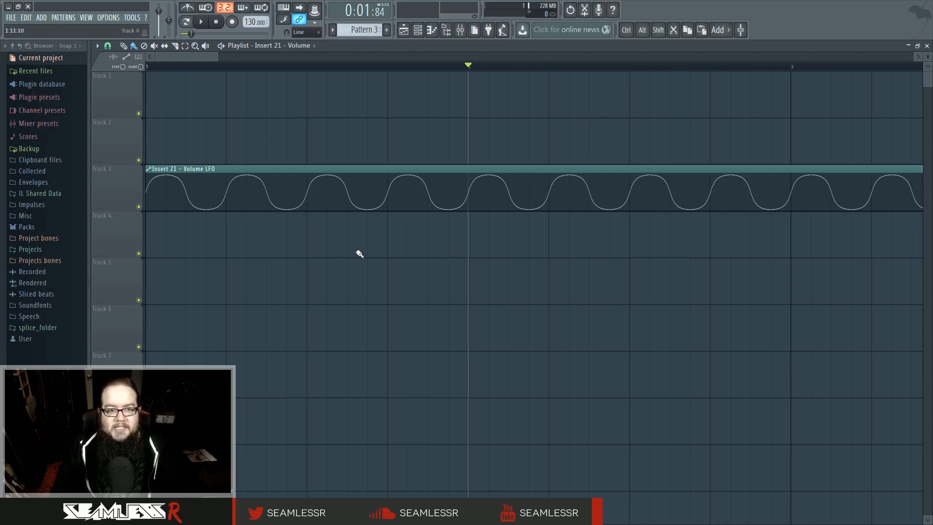
scroll(372, 236, down, 2)
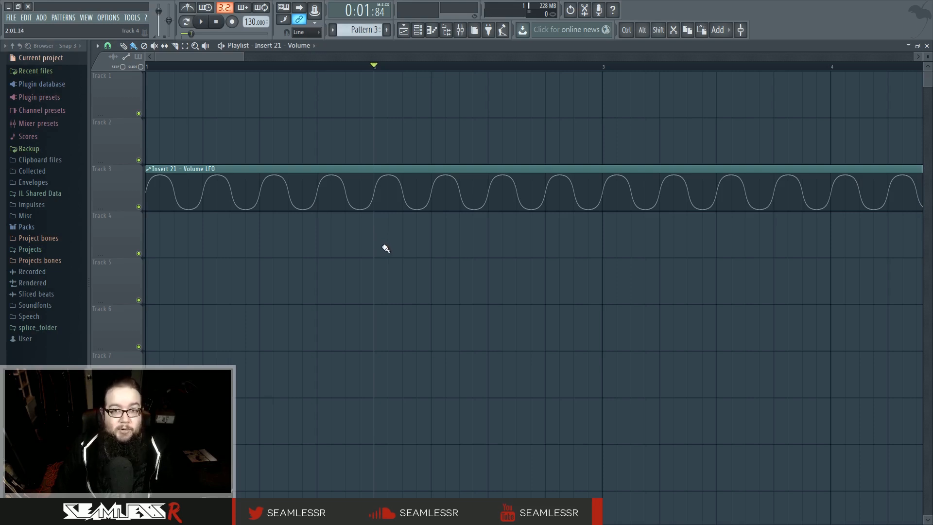
click(246, 232)
drag(251, 217, 165, 217)
right_click(151, 217)
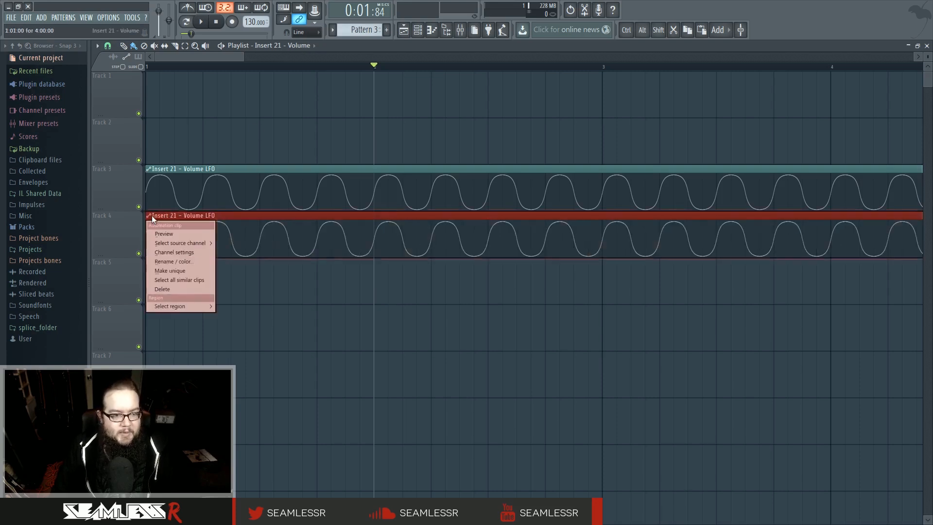
click(177, 270)
double_click(204, 217)
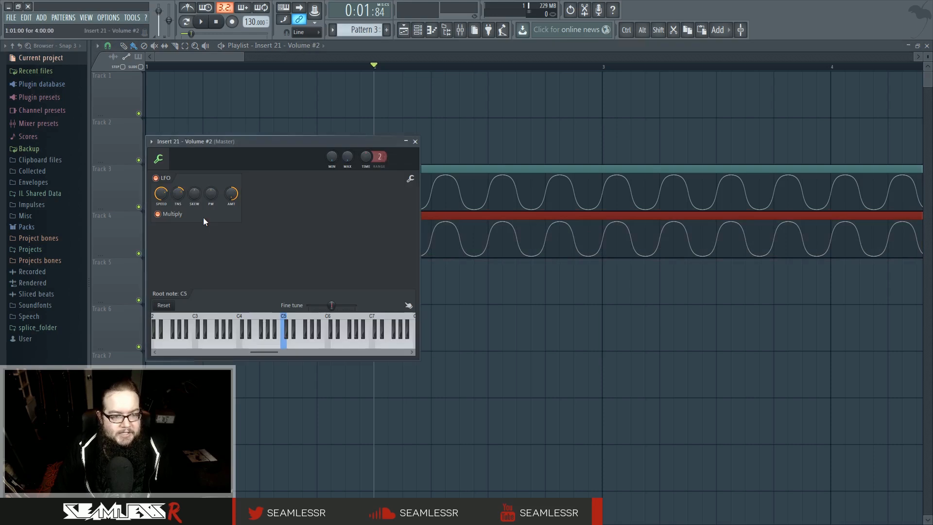
drag(260, 140, 504, 189)
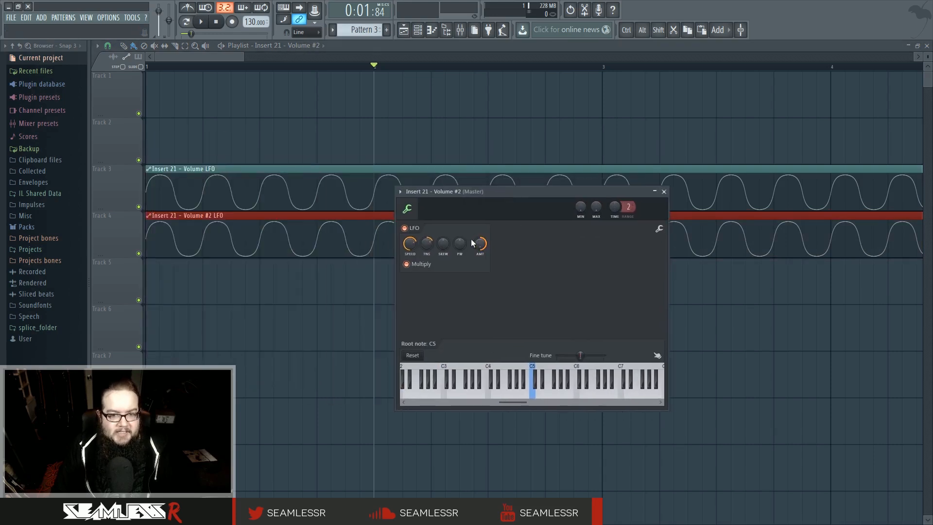
click(660, 189)
Step: Slice the first one-beat cycle off the Track 3 volume LFO clip and move that piece up to Track 2
ctrl+click(162, 307)
scroll(171, 297, up, 5)
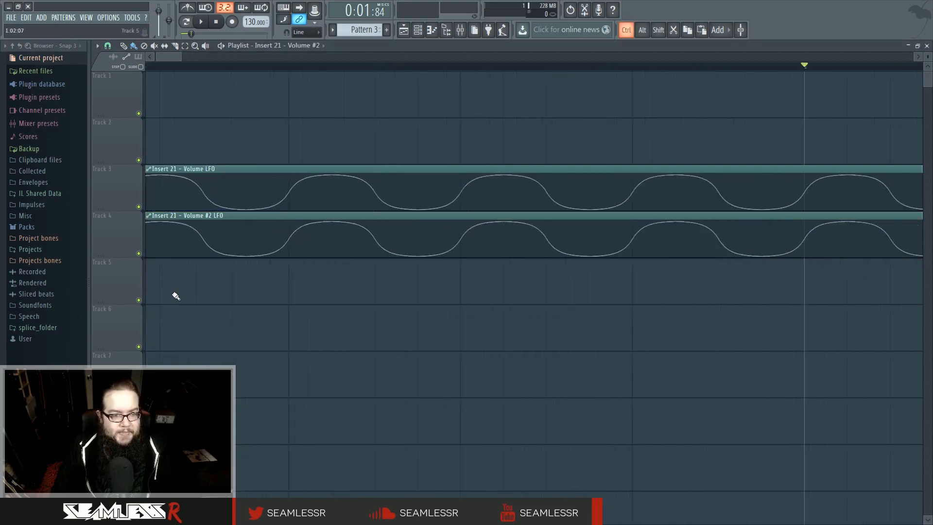
drag(928, 57, 927, 35)
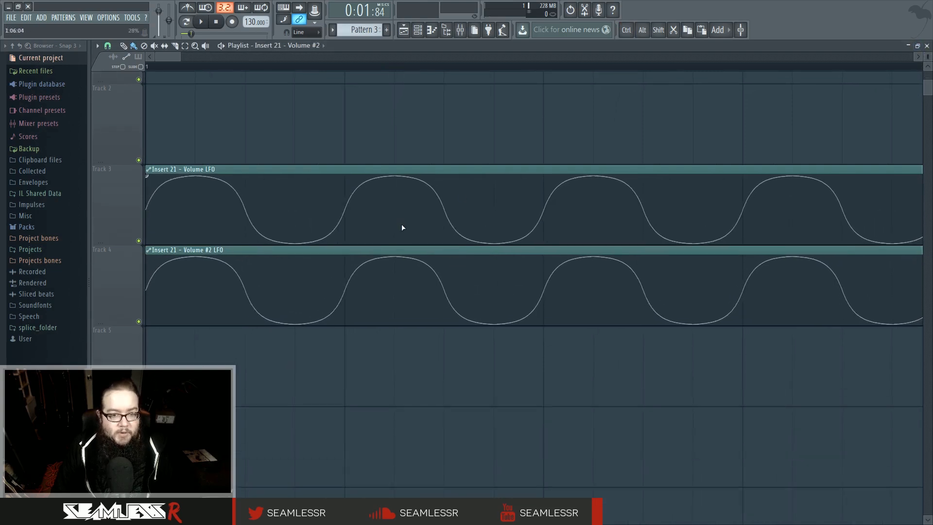
click(175, 46)
drag(345, 163, 345, 233)
click(124, 46)
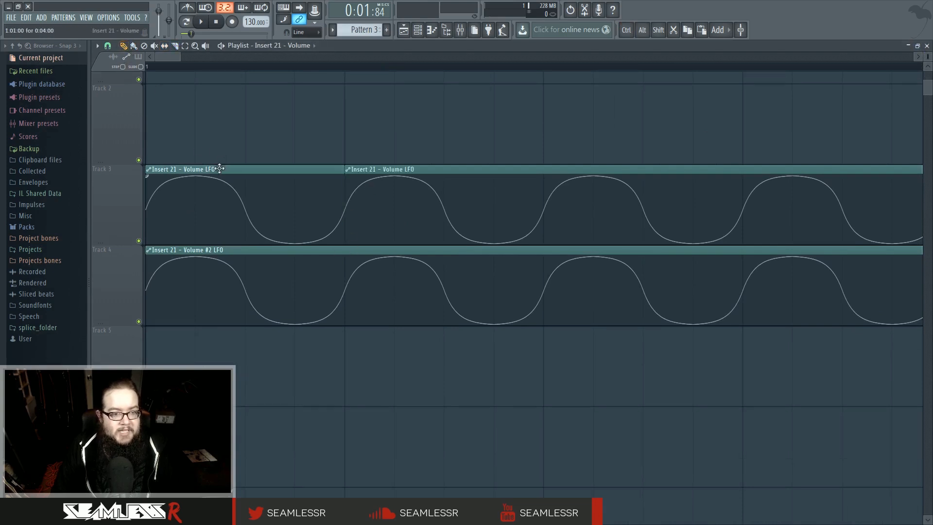
drag(221, 168, 215, 95)
scroll(236, 185, up, 2)
Step: Slip the wave back and forth inside the one-beat LFO piece on Track 2 to shift its phase
click(165, 46)
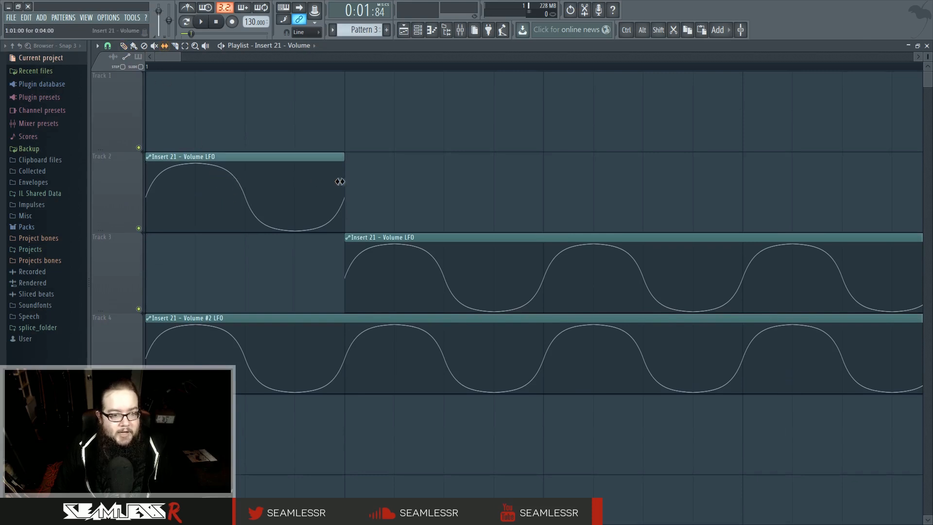
drag(204, 183, 269, 208)
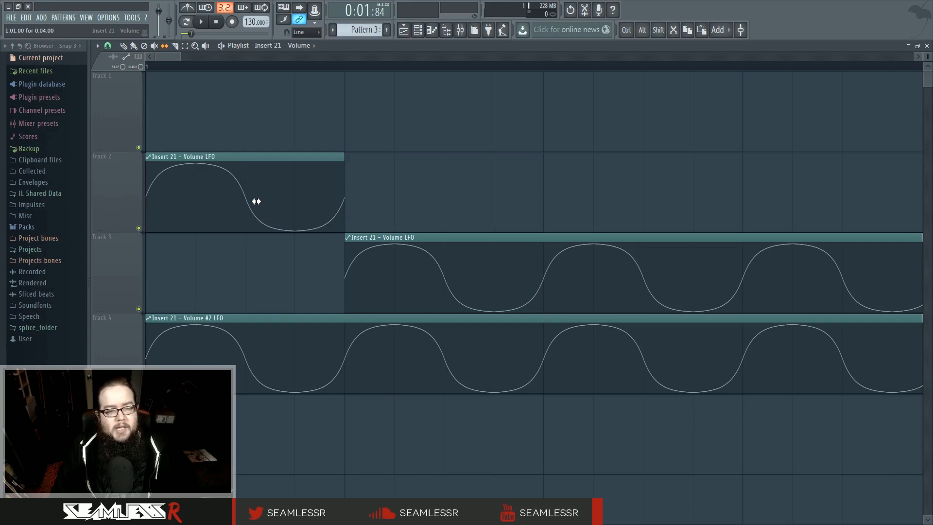
key(alt)
mouse_move(277, 198)
mouse_down()
mouse_move(172, 192)
mouse_move(358, 208)
mouse_move(171, 204)
mouse_move(289, 206)
mouse_up()
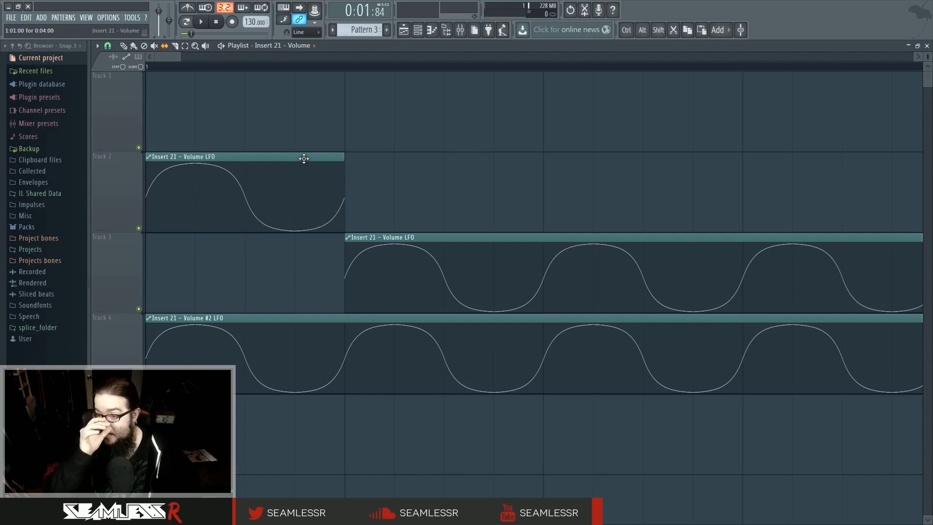
Step: Return the one-beat piece to Track 3, slip its wave half a cycle to invert it, and restore the original phase
drag(304, 158, 284, 238)
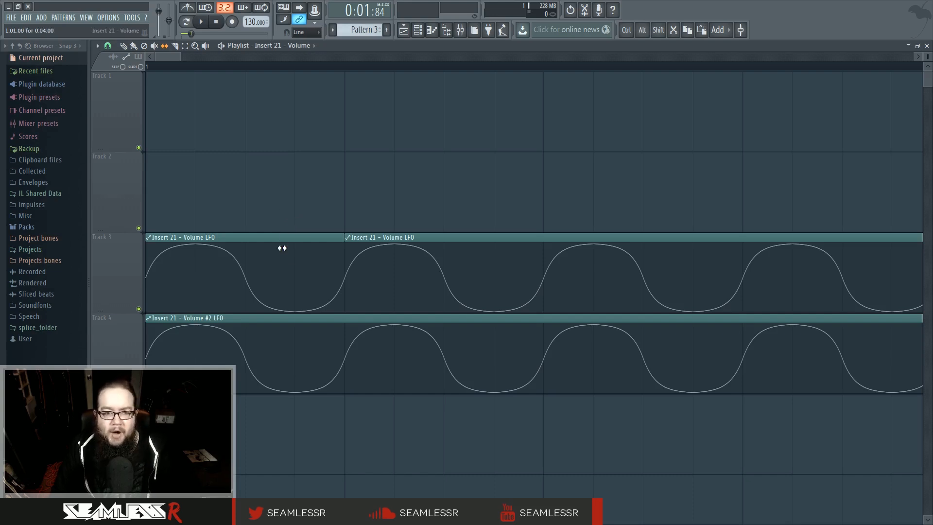
drag(300, 263, 190, 264)
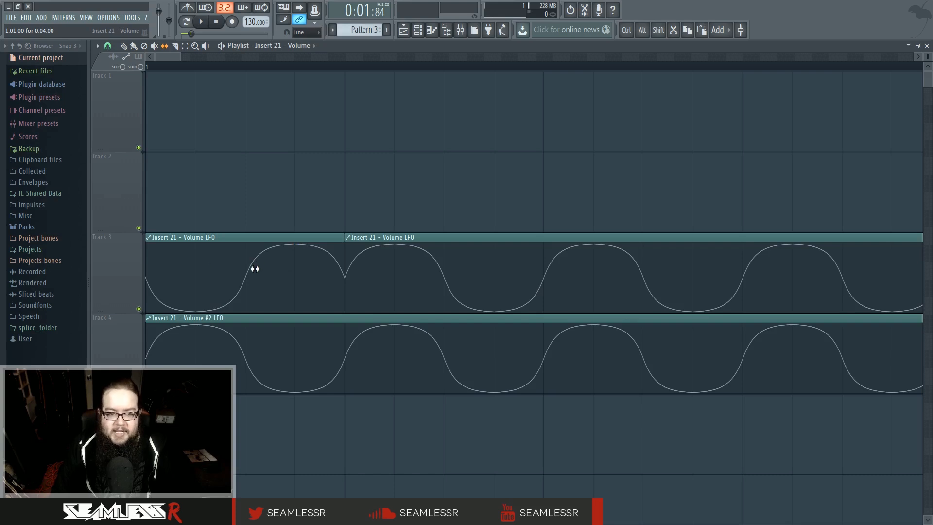
drag(234, 238, 223, 271)
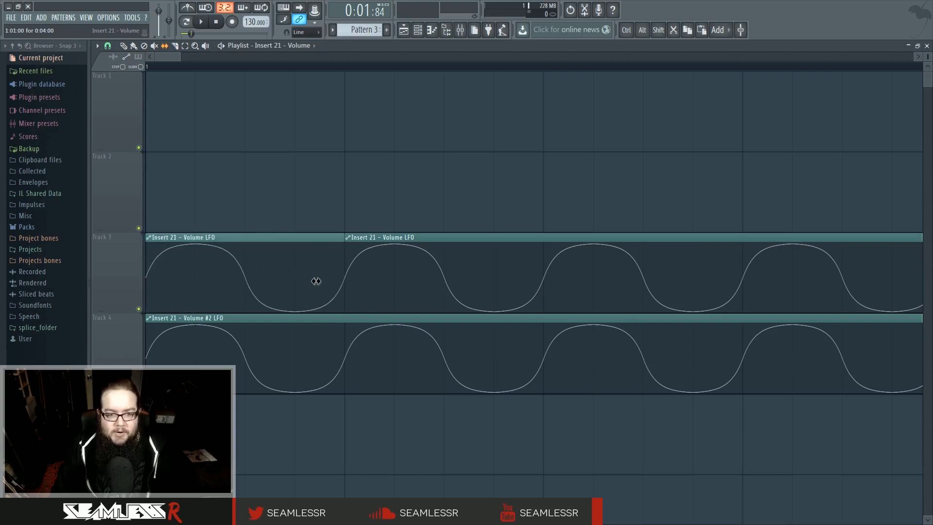
Step: Add the FLS_Alright 001 sample from Packs to Track 2 at the second beat of bar 5 and play it from its start
scroll(297, 203, down, 6)
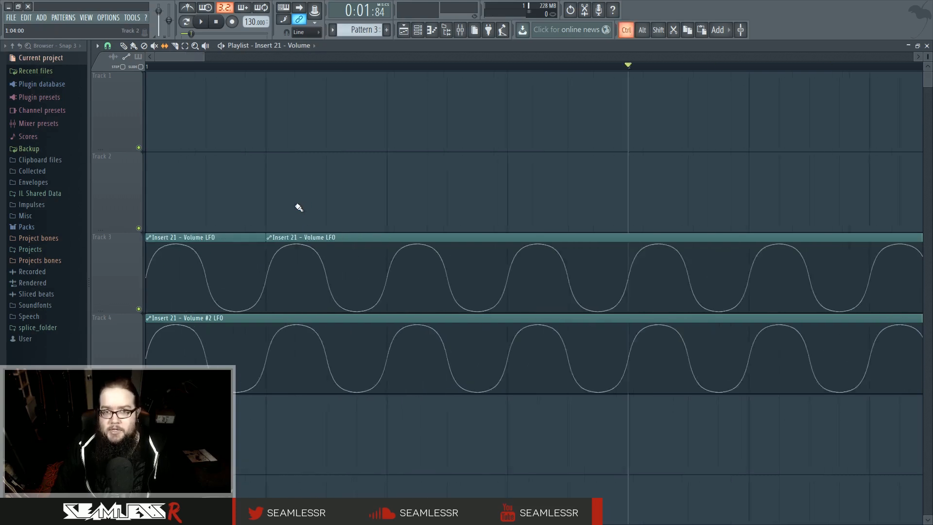
click(47, 227)
scroll(47, 292, down, 2)
drag(46, 418, 829, 198)
drag(841, 204, 394, 233)
scroll(422, 234, up, 3)
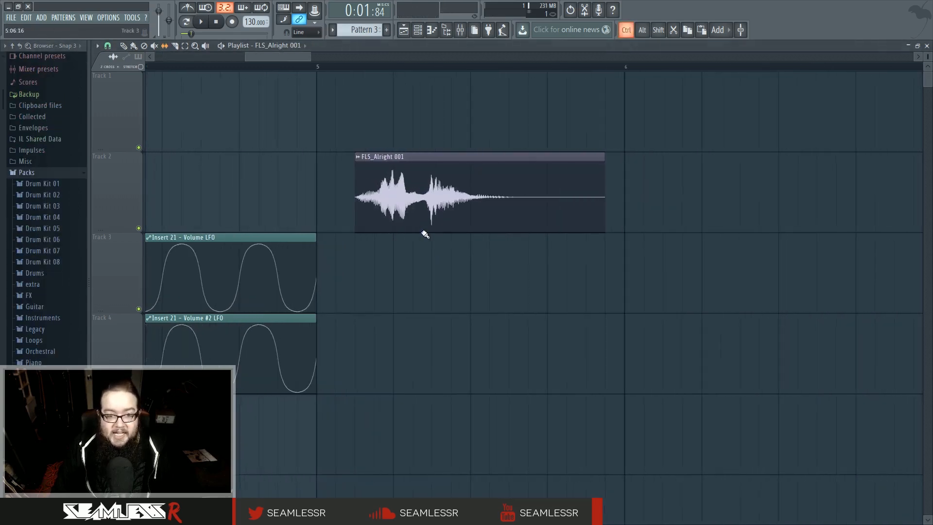
drag(421, 159, 460, 159)
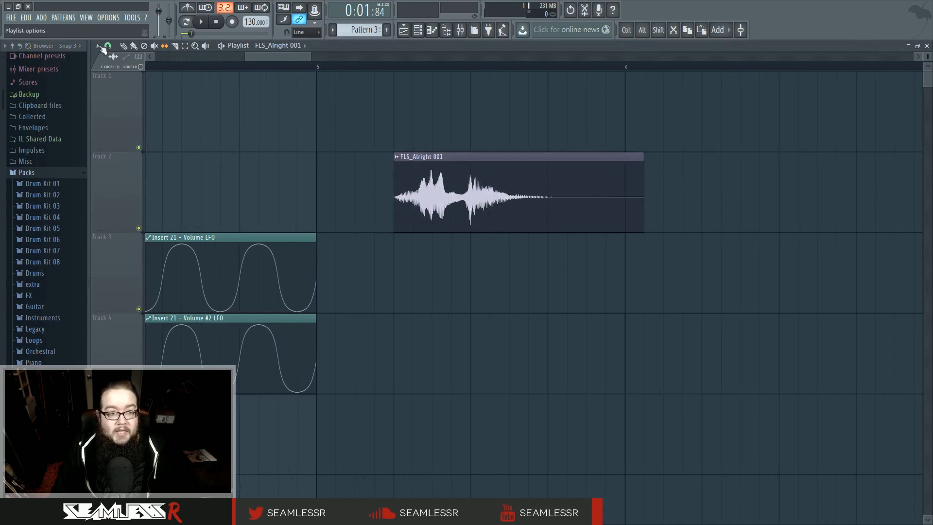
click(394, 66)
key(space)
key(space)
Step: Place a unique copy of the FLS_Alright 001 sample directly below on Track 3 and reverse its polarity
click(417, 242)
drag(444, 240, 426, 240)
click(397, 238)
click(414, 293)
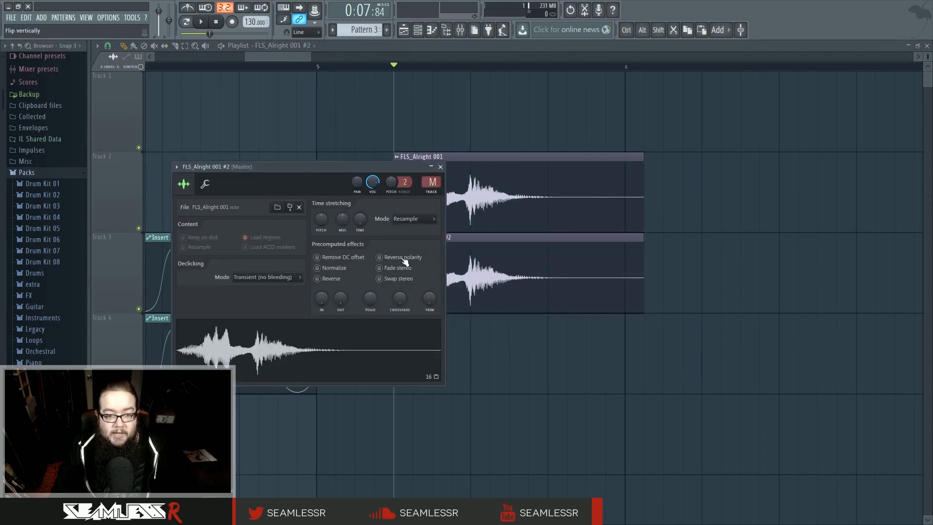
click(403, 258)
key(Escape)
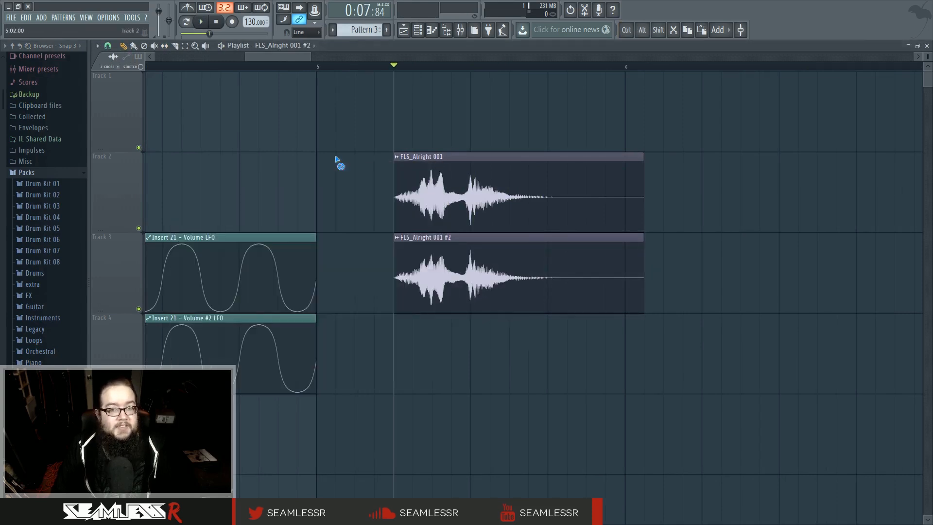
Step: Play the original vocal sample together with its polarity-reversed copy to compare them
ctrl+scroll(428, 285, up, 2)
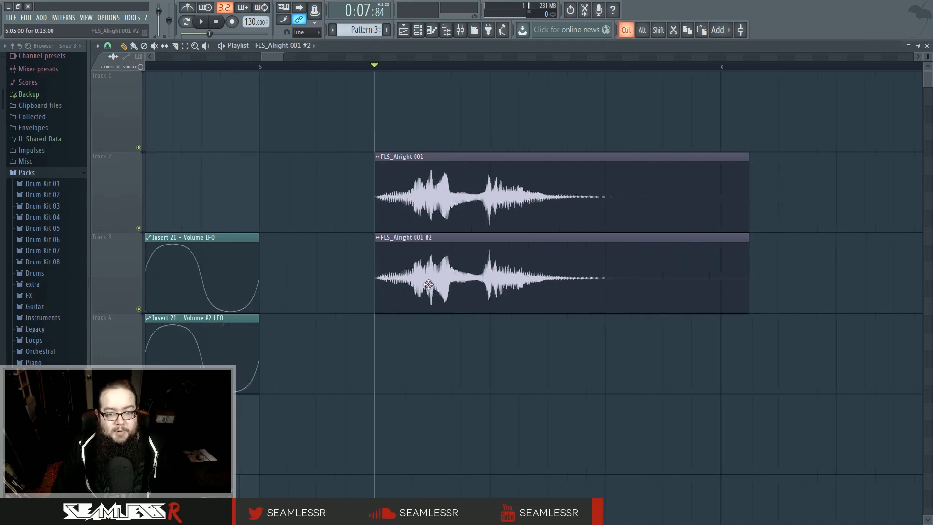
ctrl+scroll(428, 284, up, 2)
key(space)
key(space)
key(space)
key(space)
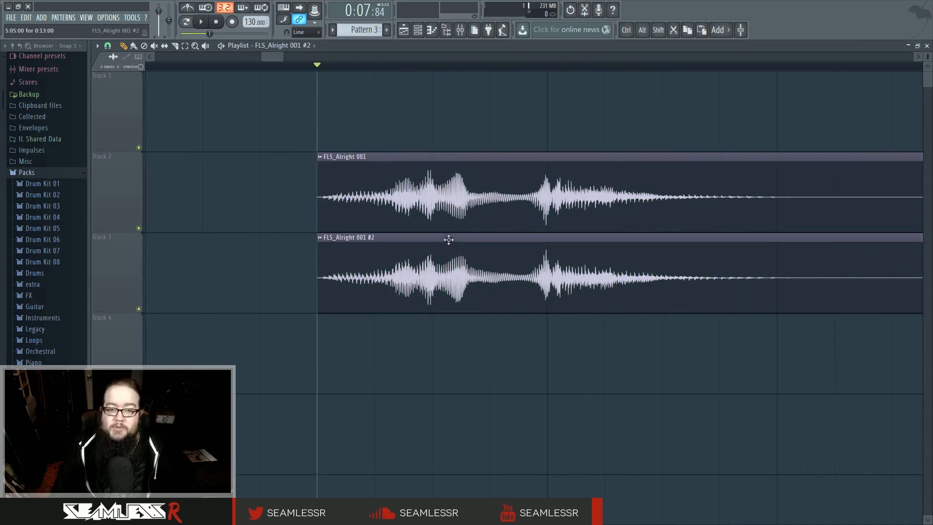
Step: Shift the polarity-reversed sample on Track 3 slightly earlier, to 5:04:23, and play both samples together
ctrl+scroll(374, 271, up, 2)
drag(386, 262, 381, 262)
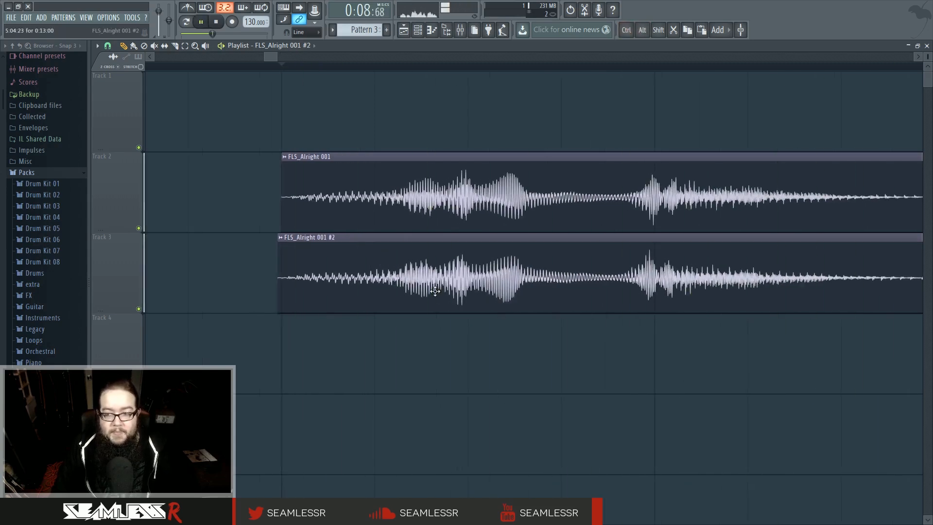
key(space)
scroll(435, 290, down, 3)
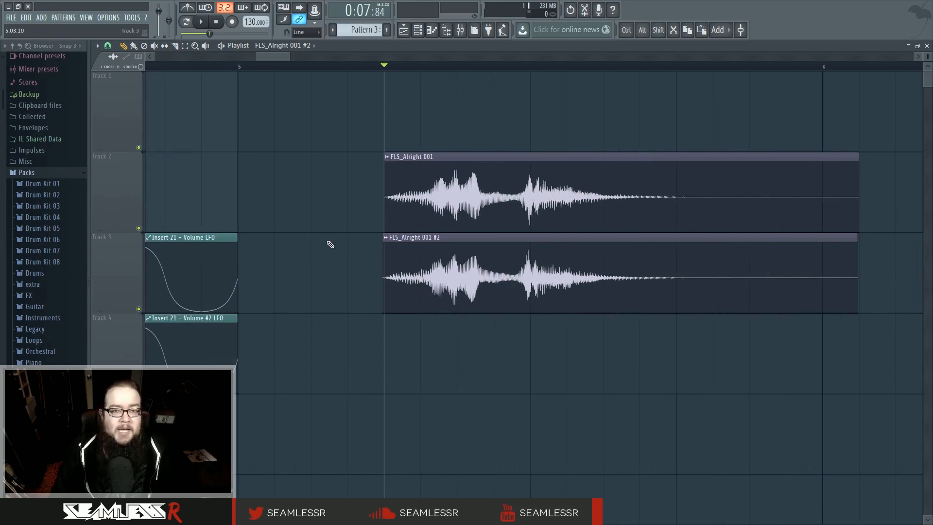
scroll(349, 256, down, 5)
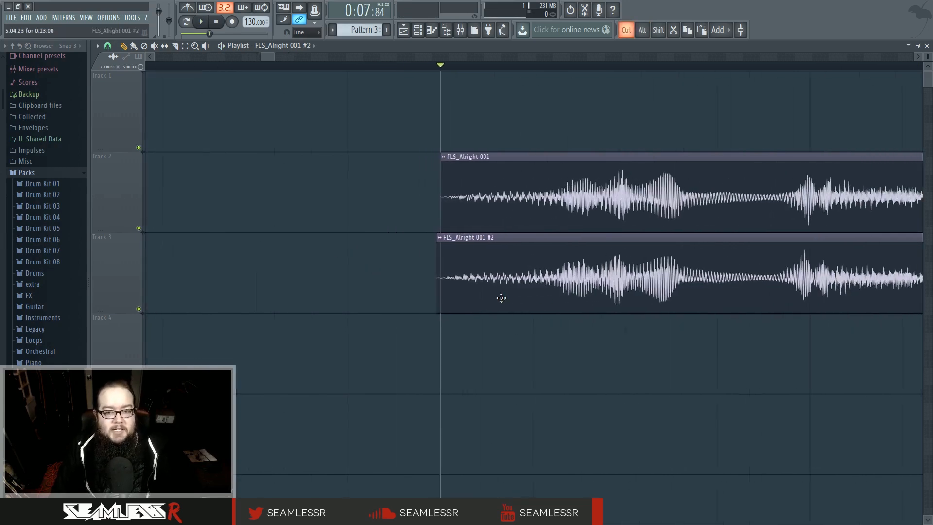
Step: Slip and delete the one-beat LFO piece on Track 3, then extend the remaining volume LFO clip back to bar 1
scroll(378, 254, left, 8)
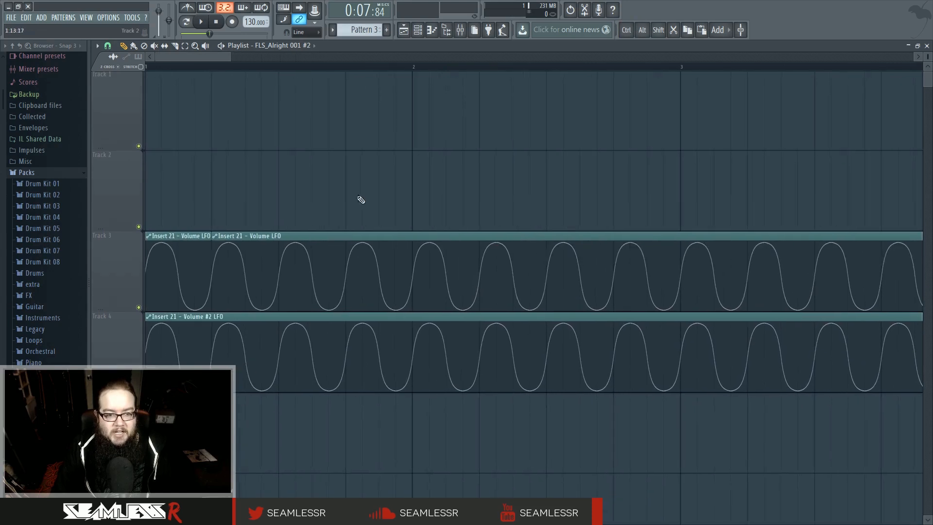
click(165, 46)
mouse_move(178, 276)
mouse_down()
mouse_move(152, 275)
mouse_move(161, 276)
mouse_up()
double_click(171, 280)
right_click(186, 243)
click(123, 45)
drag(212, 231, 146, 232)
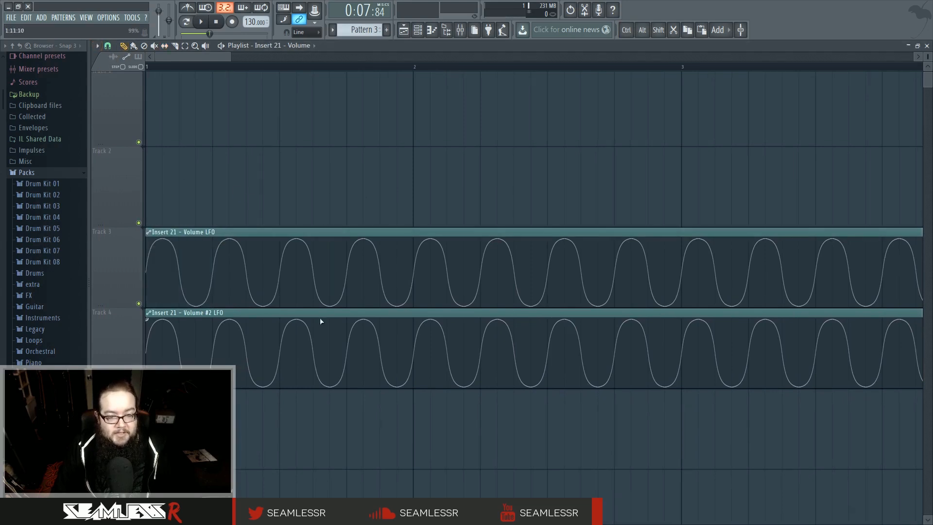
Step: Increase the LFO speed of the Track 3 volume clip and overlay the Track 4 volume LFO clip on it
double_click(319, 232)
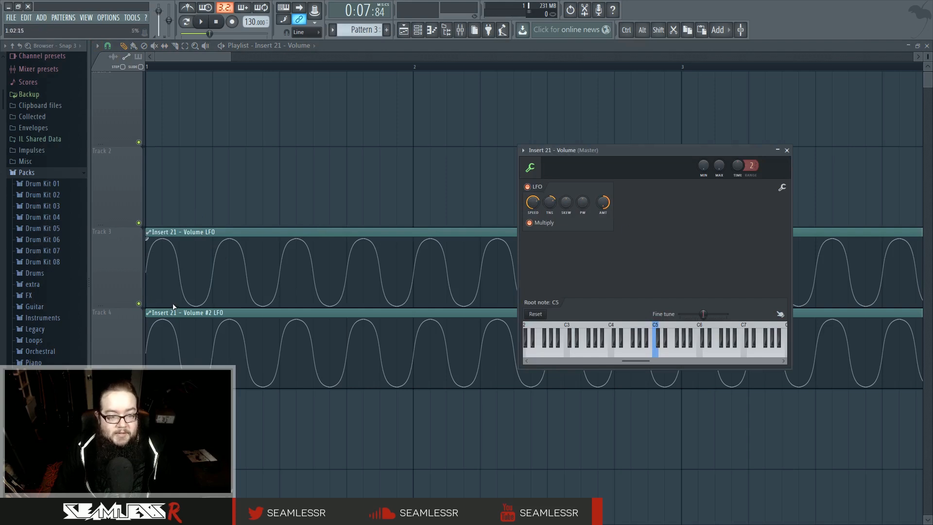
drag(533, 203, 533, 195)
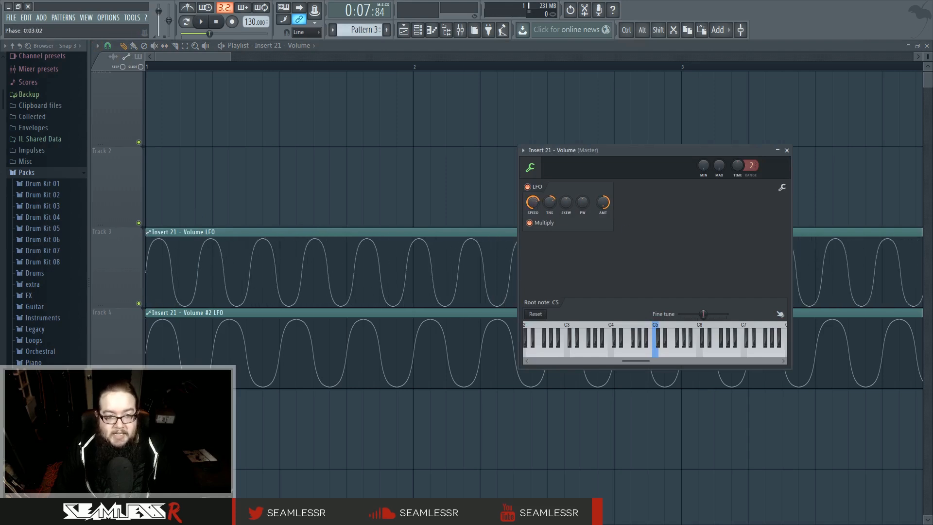
key(Escape)
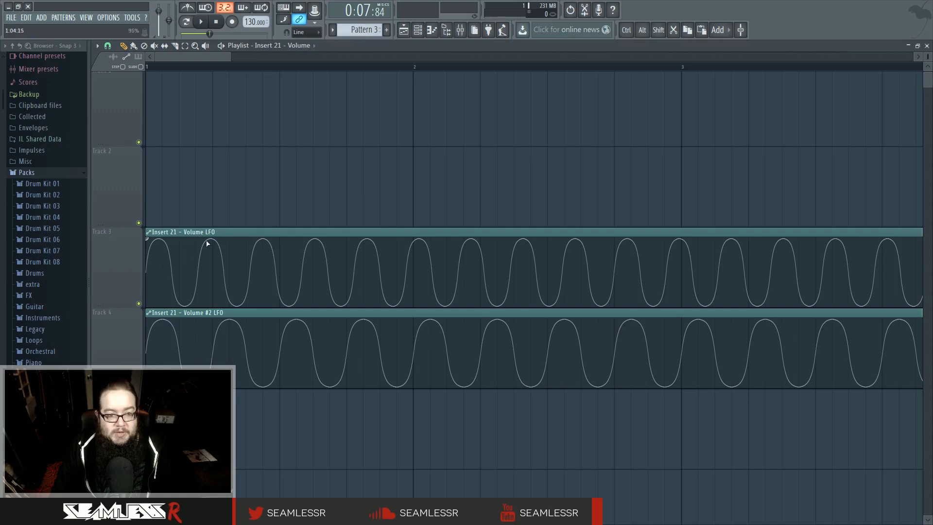
drag(219, 312, 217, 232)
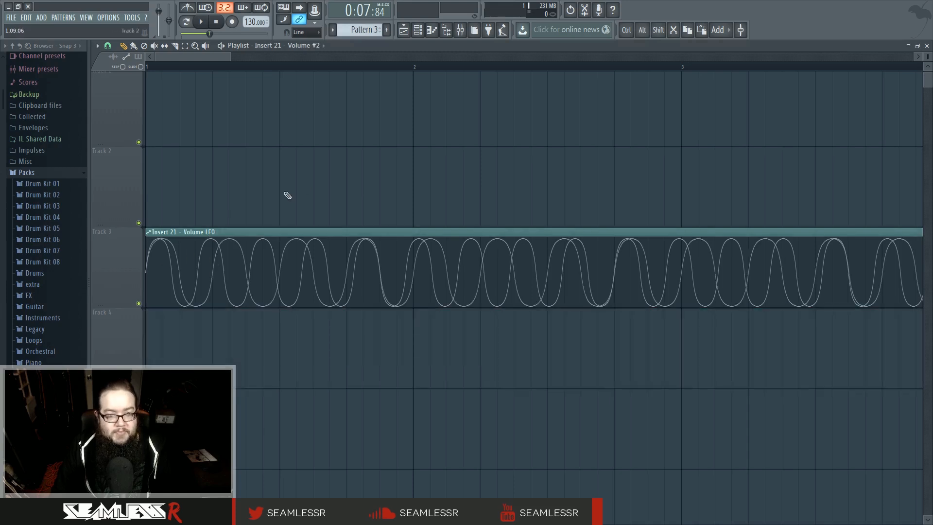
Step: Examine how the two overlaid volume LFO curves on Track 3 line up and drift apart from bar 1
scroll(150, 283, up, 2)
scroll(150, 283, up, 2)
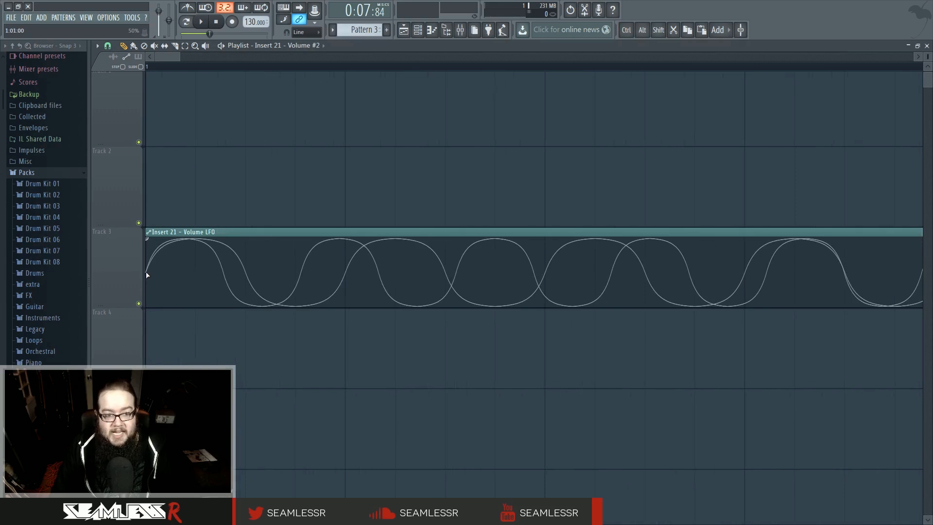
scroll(147, 276, down, 3)
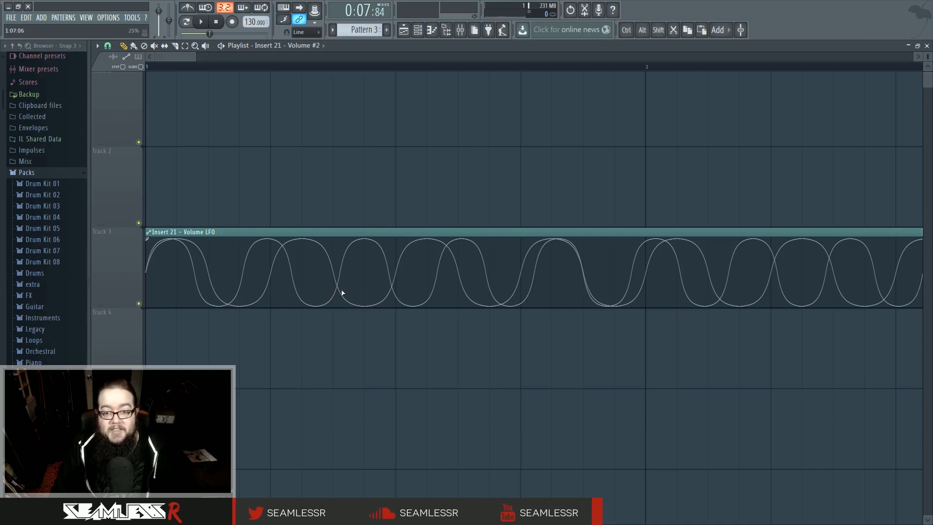
ctrl+scroll(562, 327, down, 2)
ctrl+scroll(559, 326, down, 3)
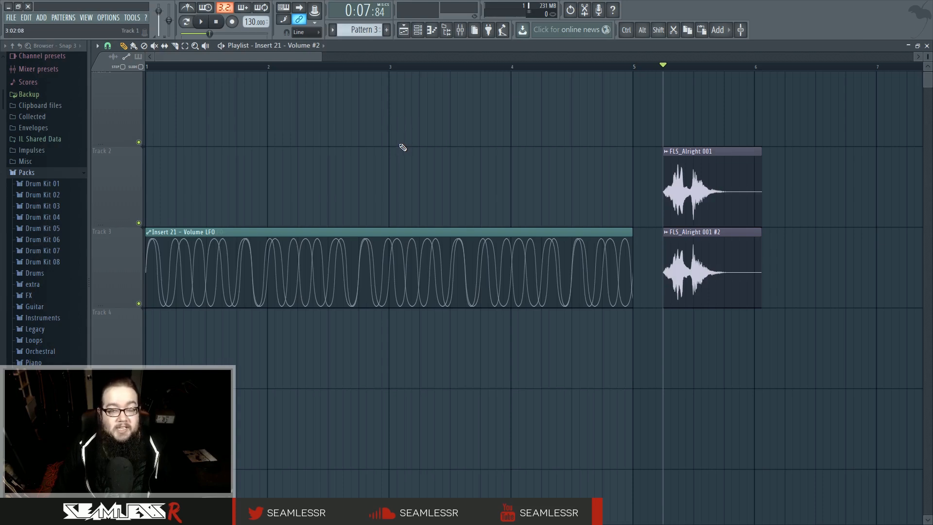
Step: Show the Unsorted channels in the channel rack and open the main settings of the third Sytrus channel
click(417, 30)
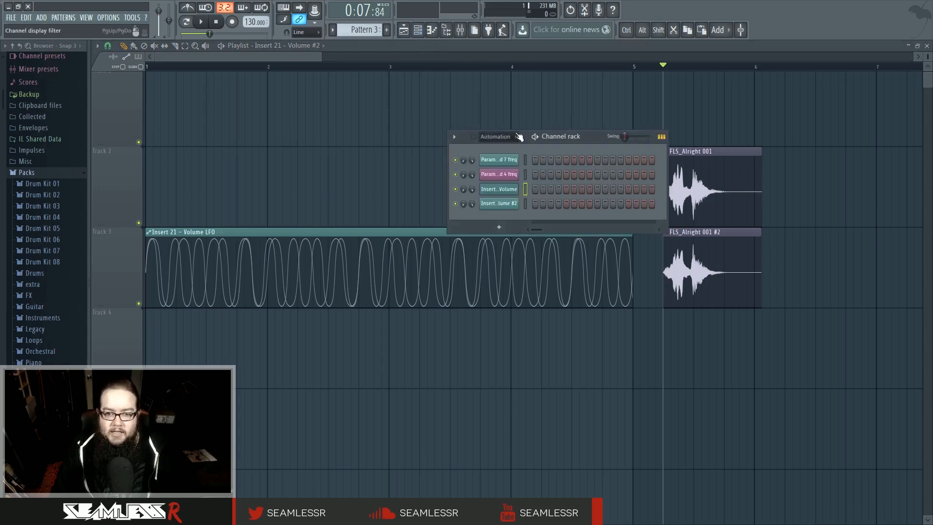
key(F8)
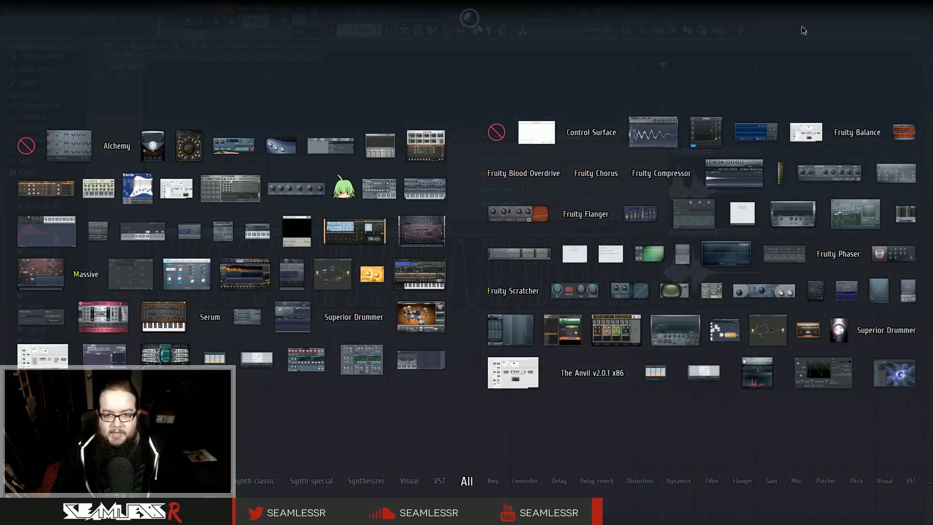
click(802, 27)
click(494, 136)
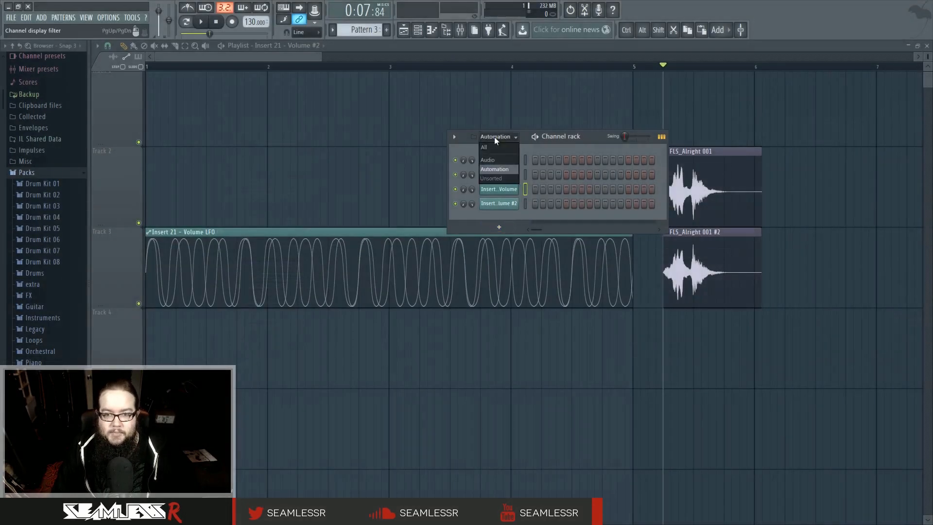
click(499, 179)
click(500, 190)
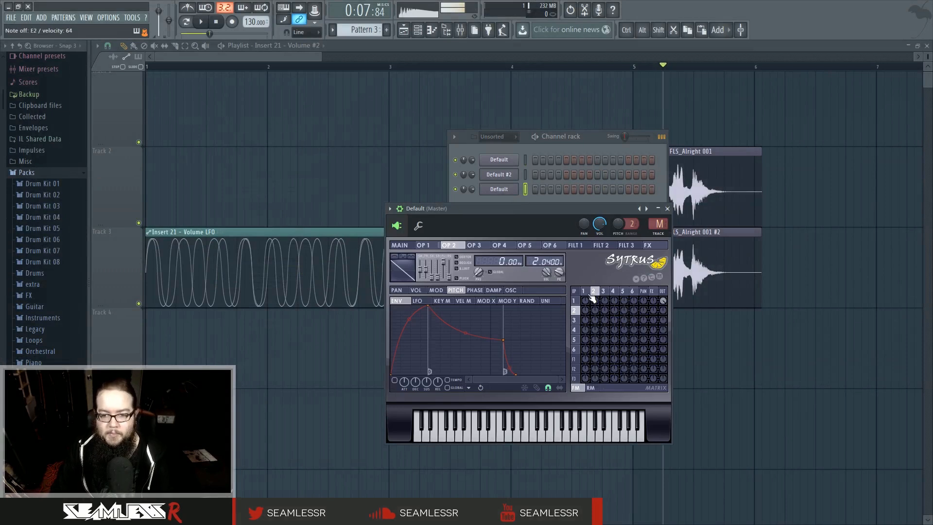
click(434, 247)
click(399, 245)
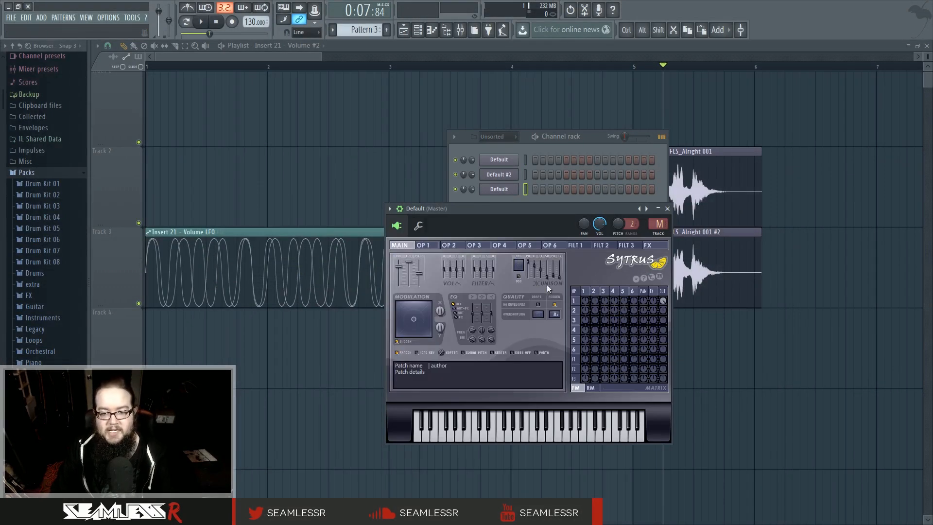
Step: Set the Sytrus unison order to 2 and turn the unison phase down
drag(519, 265, 519, 263)
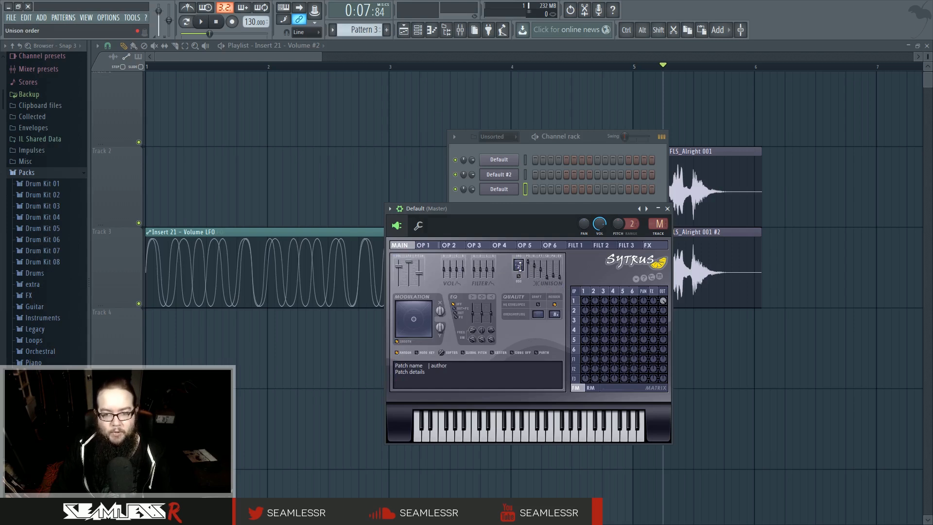
mouse_move(528, 262)
mouse_down()
mouse_move(529, 278)
mouse_move(542, 266)
mouse_up()
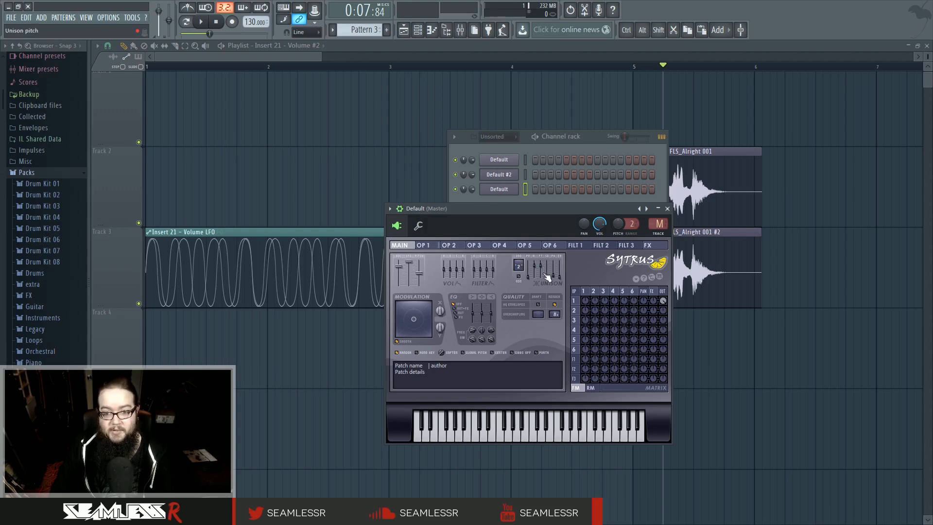
drag(551, 278, 551, 280)
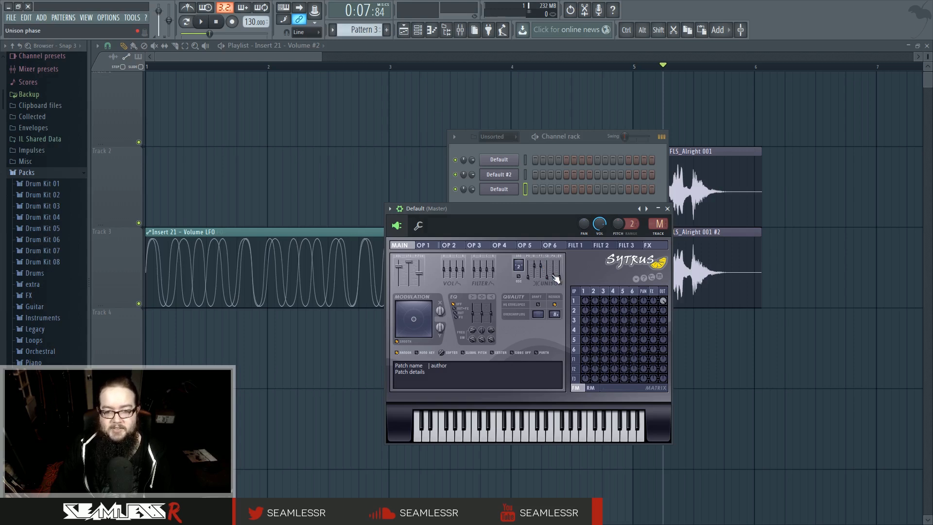
drag(553, 276, 553, 278)
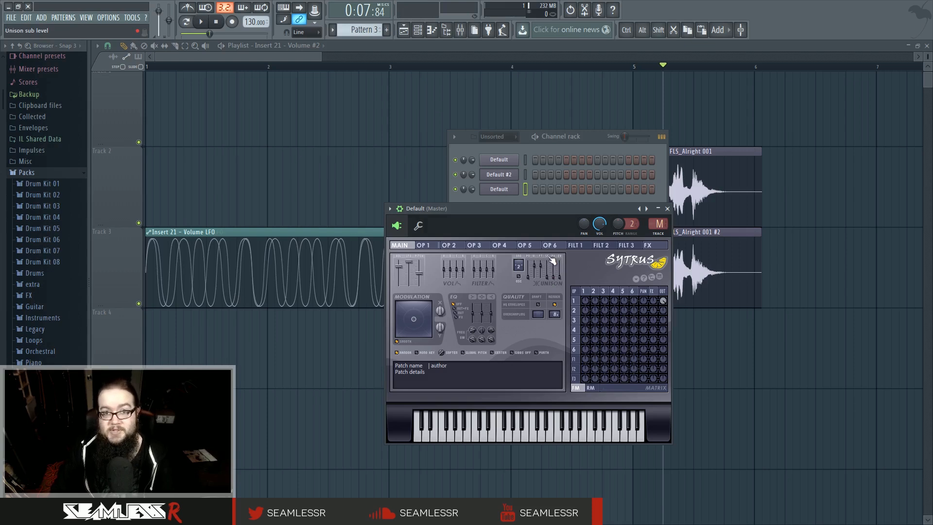
Step: Increase the Sytrus unison order further and raise the unison phase
drag(518, 267, 519, 255)
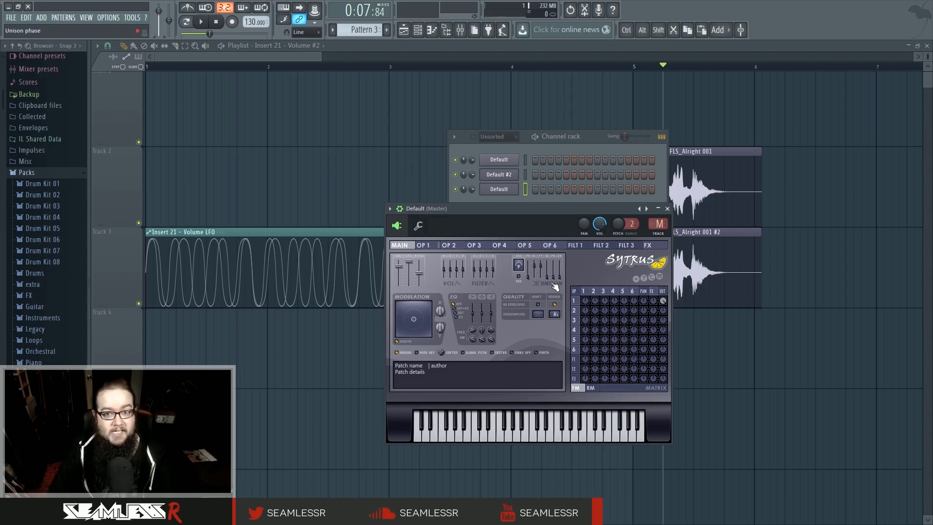
drag(553, 278, 552, 264)
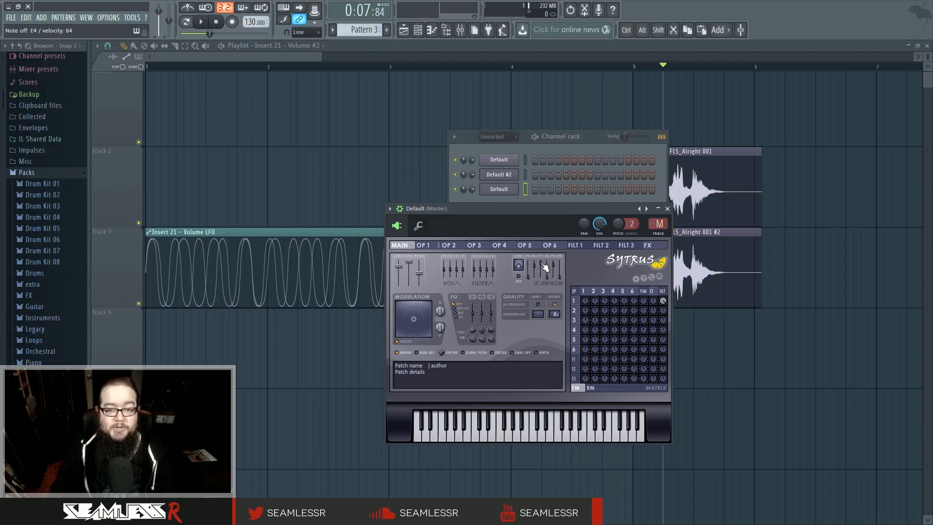
drag(535, 217, 538, 210)
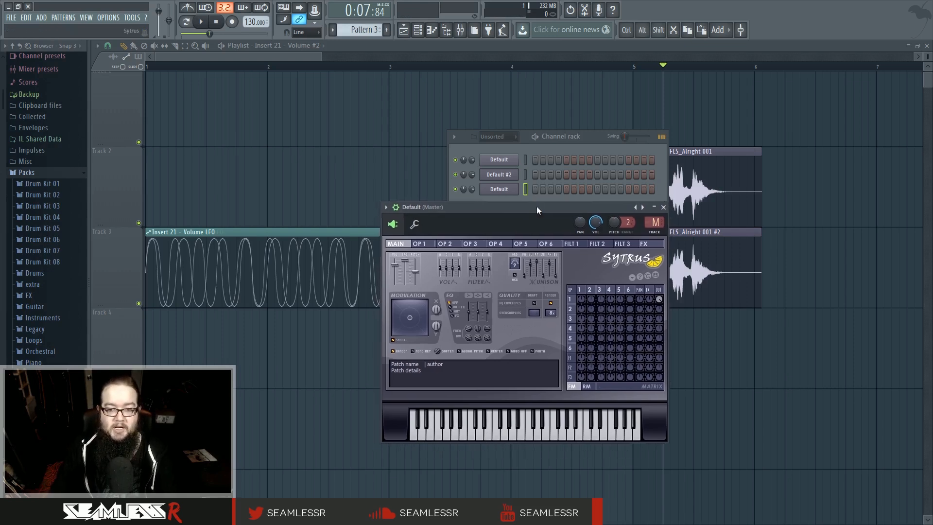
Step: Load Fruity Parametric EQ 2 into the Master track's first effect slot, closing its window to return to Sytrus
click(460, 30)
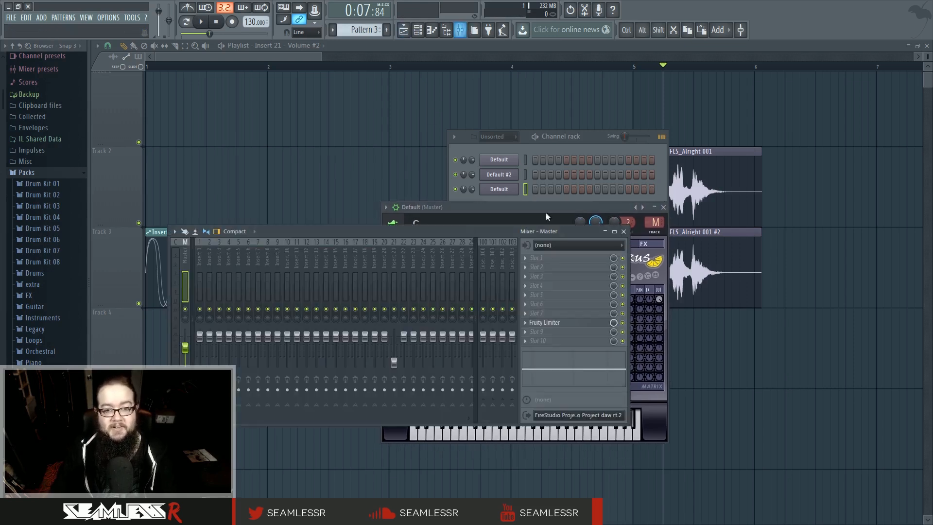
click(525, 258)
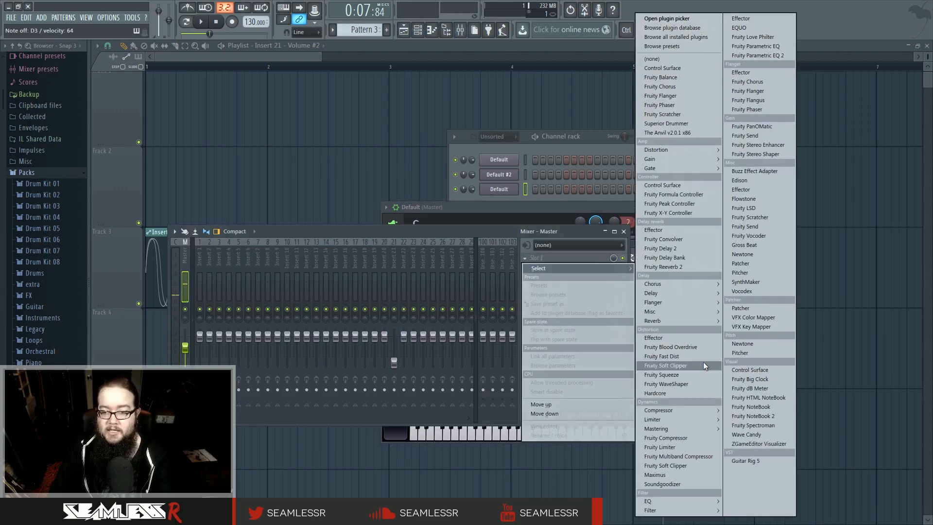
click(776, 57)
drag(302, 115, 410, 176)
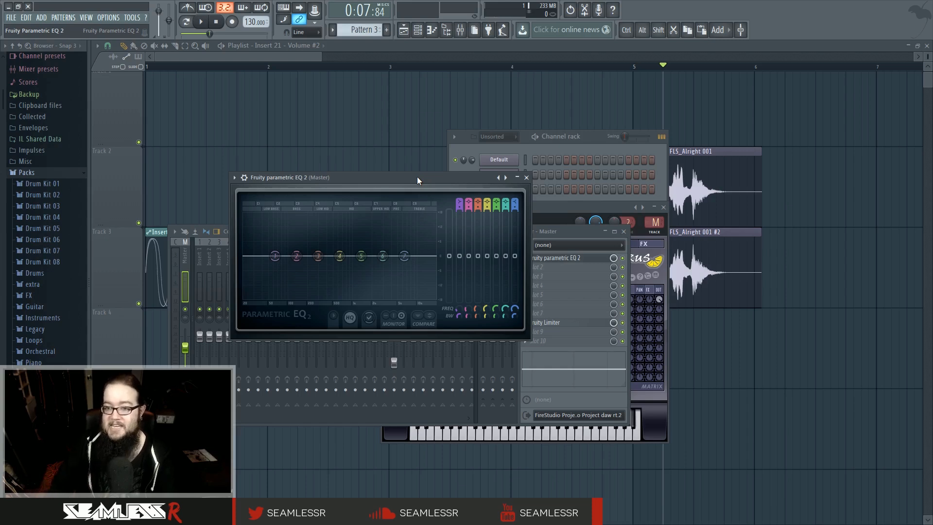
click(605, 205)
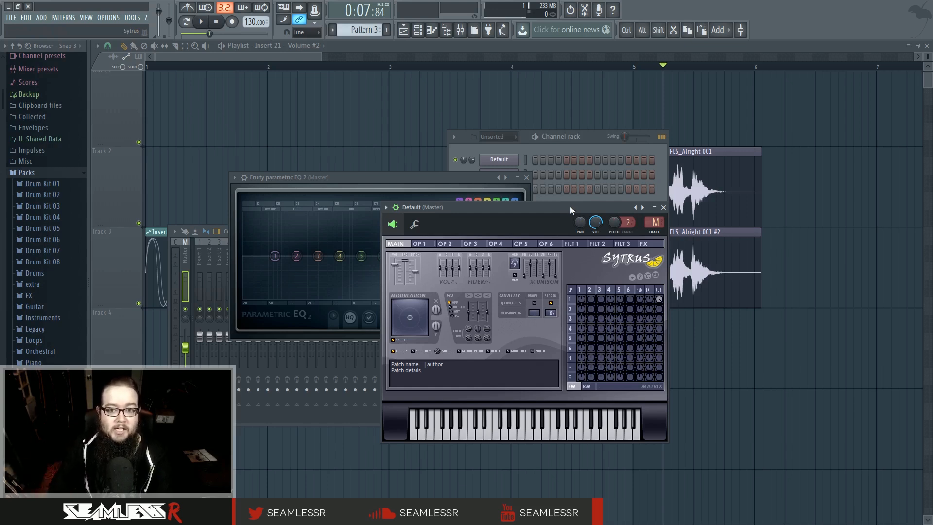
click(526, 178)
drag(550, 208, 551, 227)
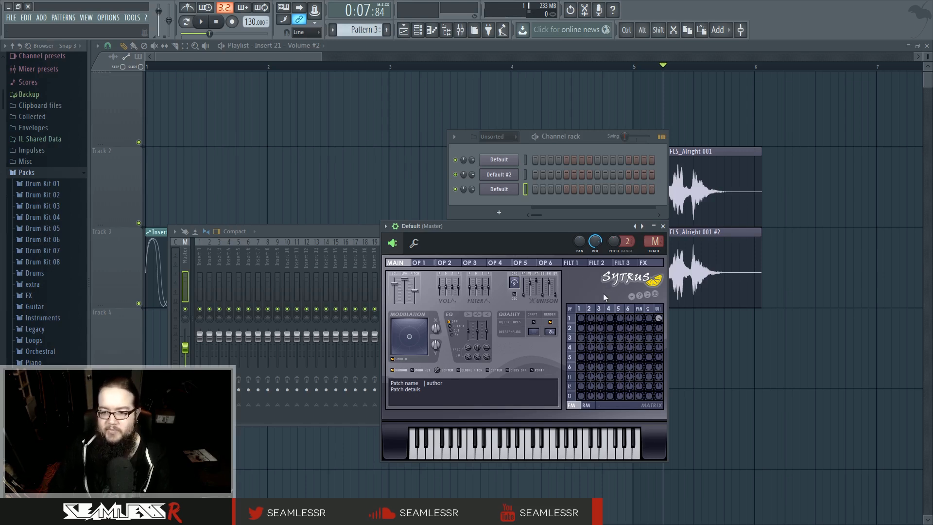
Step: Route Sytrus operator 1 through Filter 1 to the output and remove the operator's direct output
drag(581, 376, 584, 380)
right_click(658, 377)
right_click(658, 319)
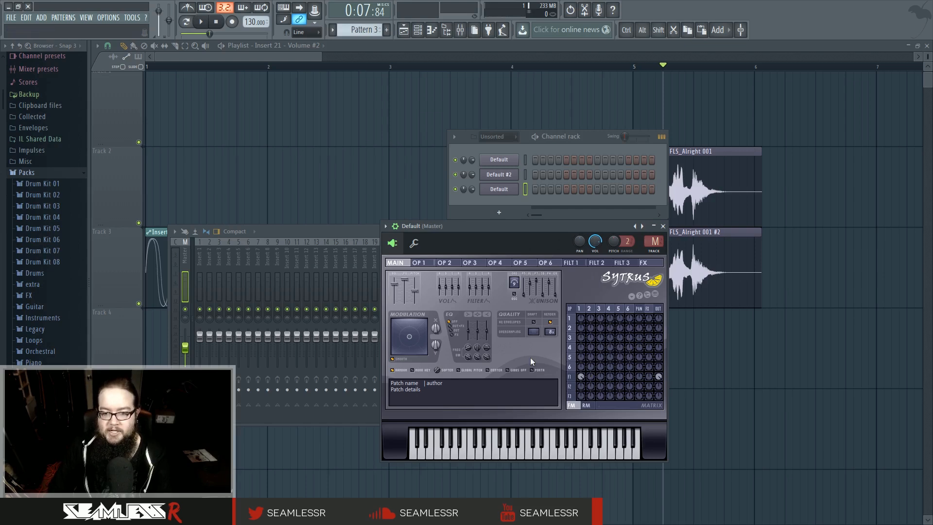
Step: Lower the Filter 1 cutoff in Sytrus and enable its cutoff envelope
click(571, 377)
mouse_move(494, 229)
mouse_down()
mouse_move(512, 220)
mouse_move(489, 220)
mouse_move(492, 231)
mouse_up()
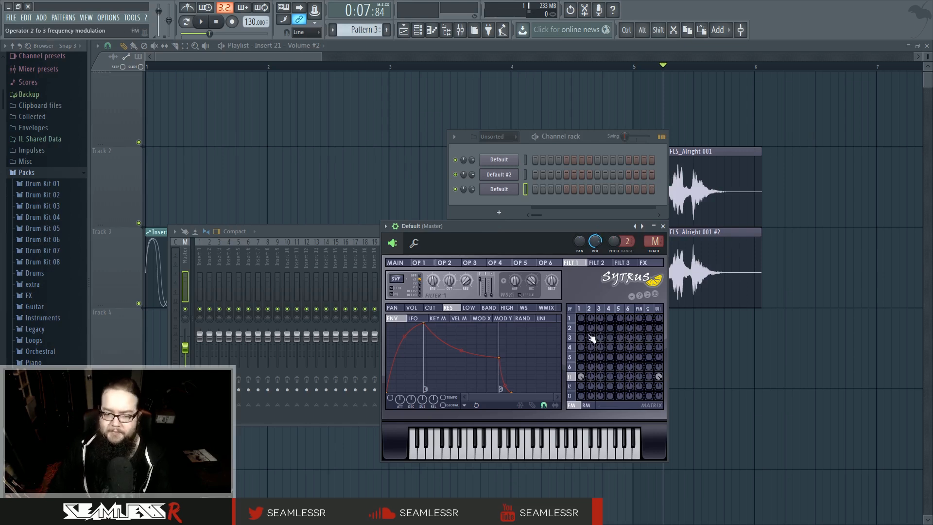
click(569, 318)
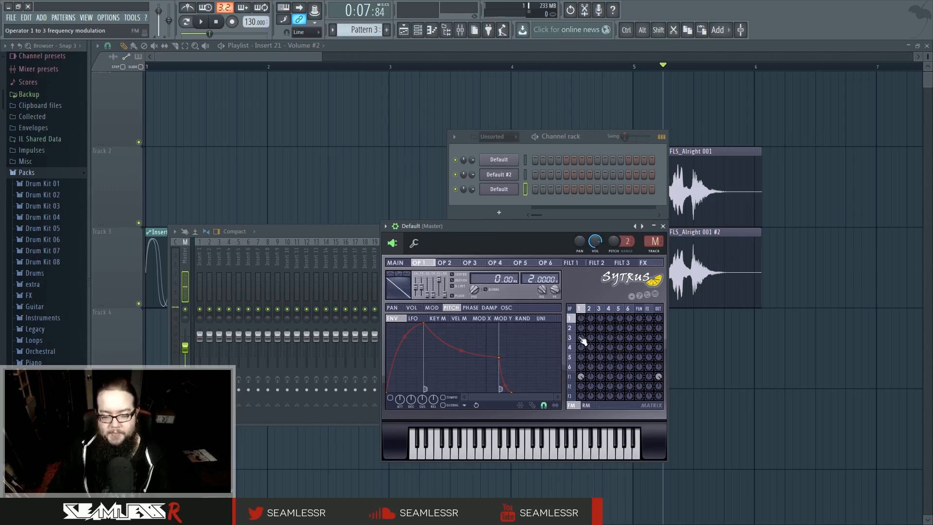
click(570, 377)
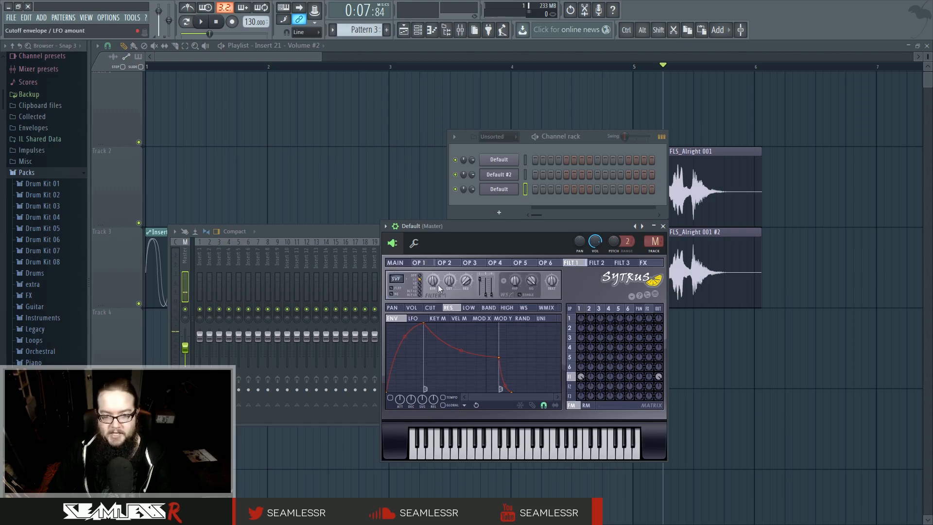
drag(450, 281, 447, 309)
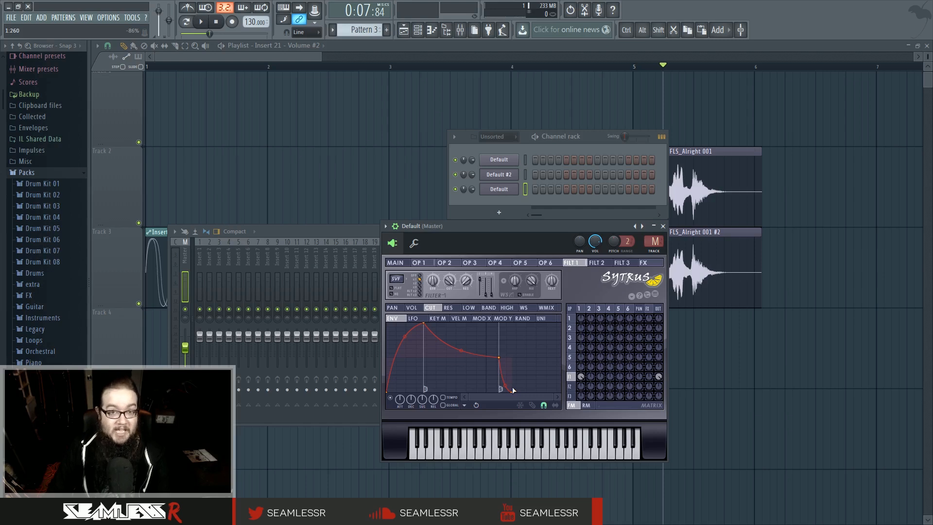
mouse_move(442, 359)
mouse_down()
mouse_move(466, 333)
mouse_move(491, 358)
mouse_up()
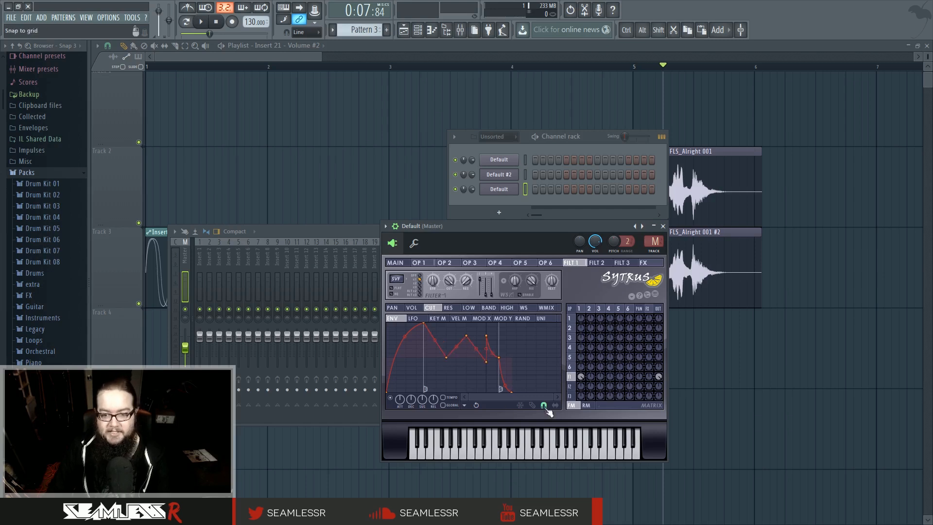
right_click(466, 336)
right_click(486, 336)
right_click(446, 356)
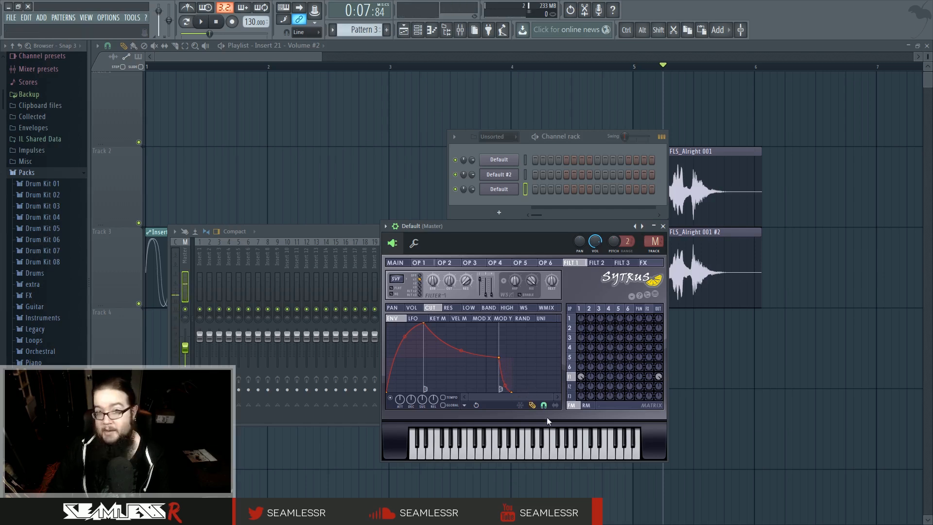
Step: Clear the default points from the Filter 1 cutoff envelope and draw a straight two-point decay down to zero
click(532, 405)
right_click(534, 381)
click(533, 406)
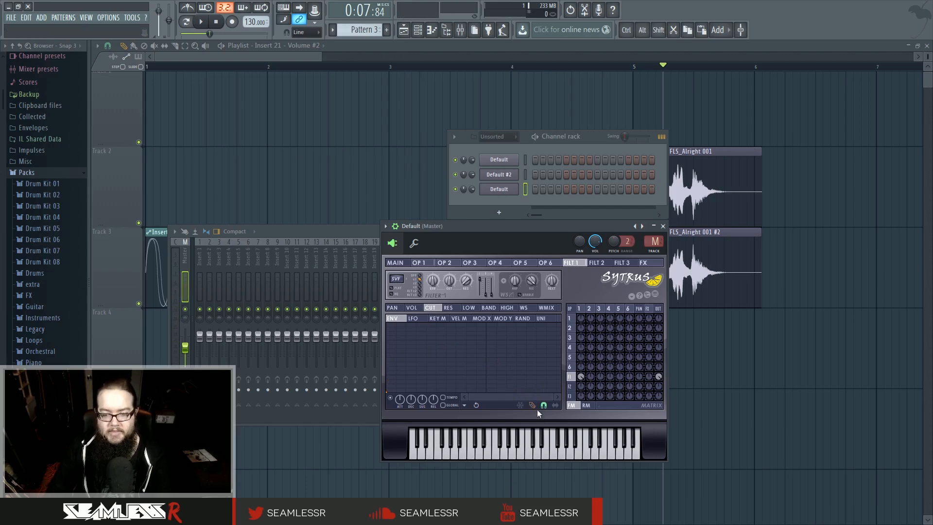
drag(387, 391, 390, 312)
right_click(435, 391)
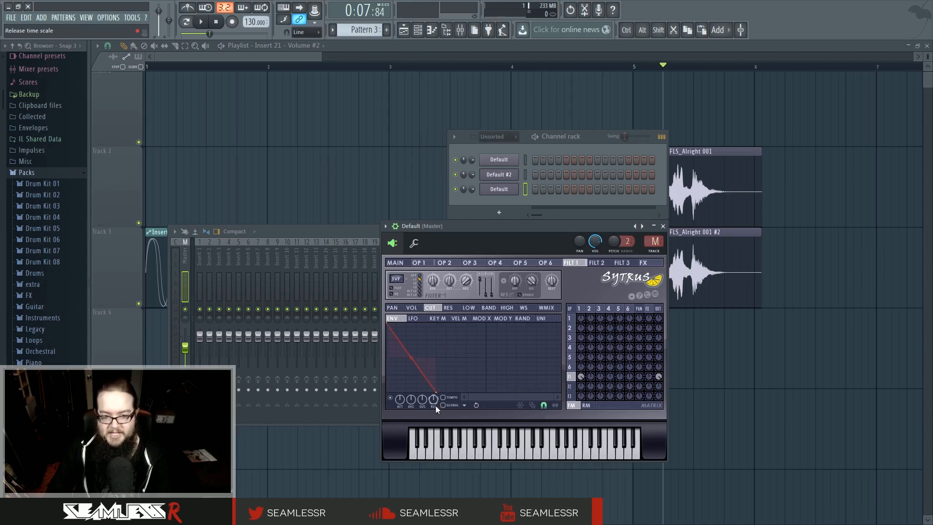
Step: Lower the cutoff envelope's starting point to about mid-height and readjust the Filter 1 cutoff
drag(436, 391, 430, 389)
drag(387, 323, 388, 357)
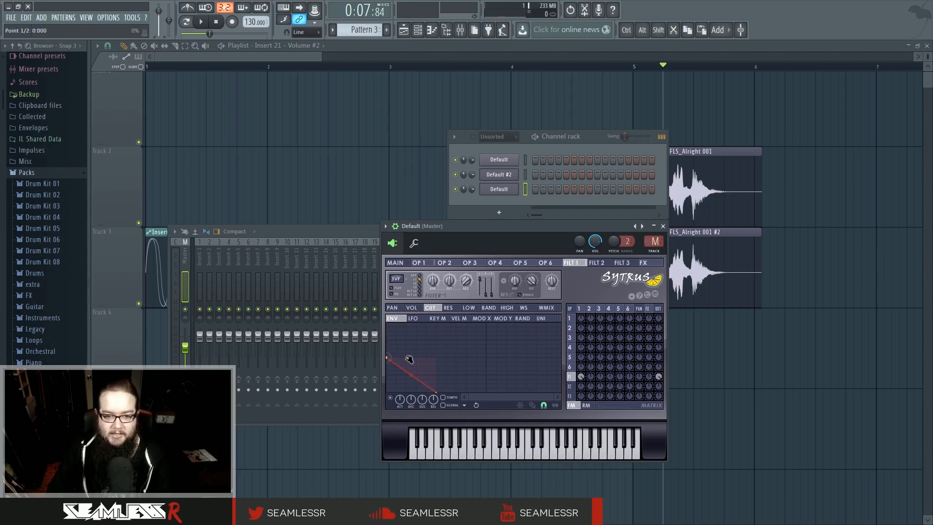
drag(446, 287, 446, 280)
mouse_move(388, 358)
mouse_down()
mouse_move(387, 323)
mouse_move(387, 354)
mouse_up()
drag(449, 281, 448, 295)
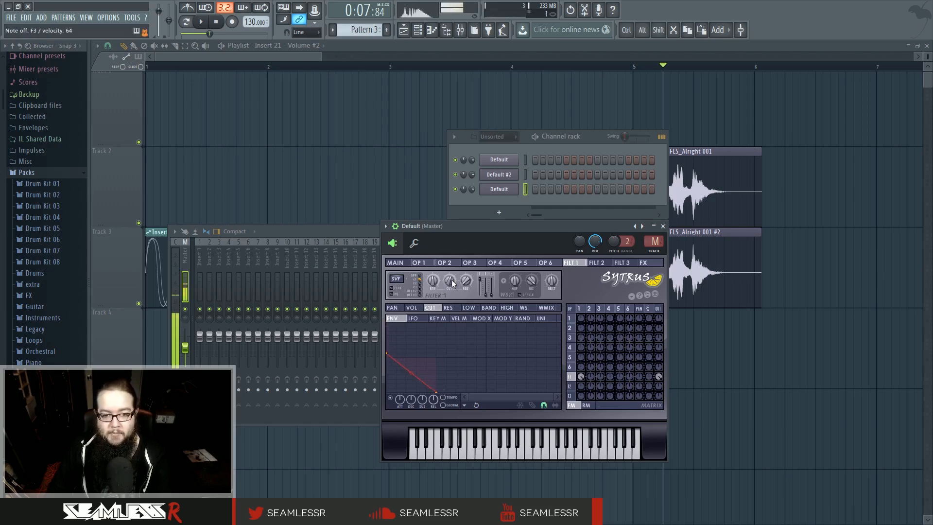
Step: Make the end point of the Filter 1 cutoff envelope the Sustain / loop end
right_click(440, 393)
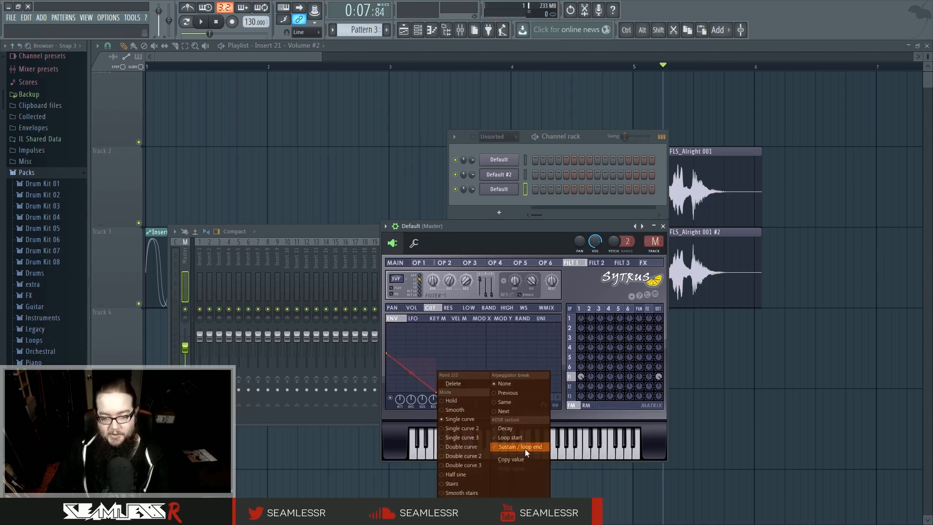
click(525, 448)
right_click(436, 391)
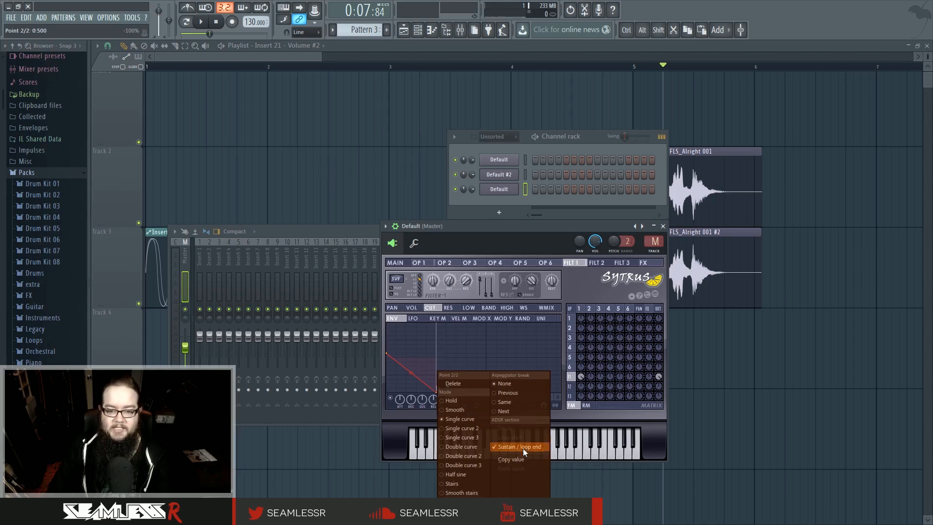
click(526, 225)
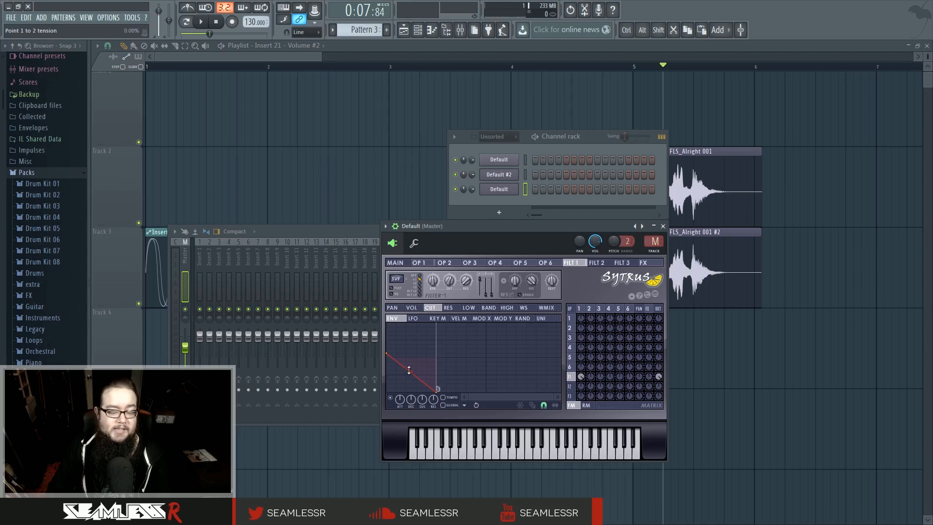
Step: Bend the cutoff envelope's decay into a steep concave curve and raise the Filter 1 cutoff slightly
drag(418, 381, 416, 395)
drag(449, 280, 449, 275)
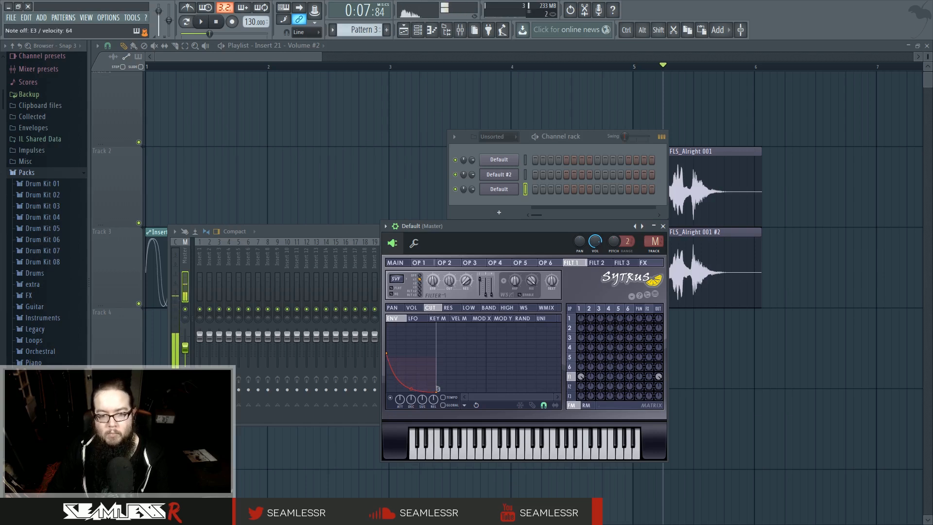
Step: Readjust the Filter 1 cutoff, and raise the start of its cutoff envelope while lengthening the decay
drag(449, 281, 449, 272)
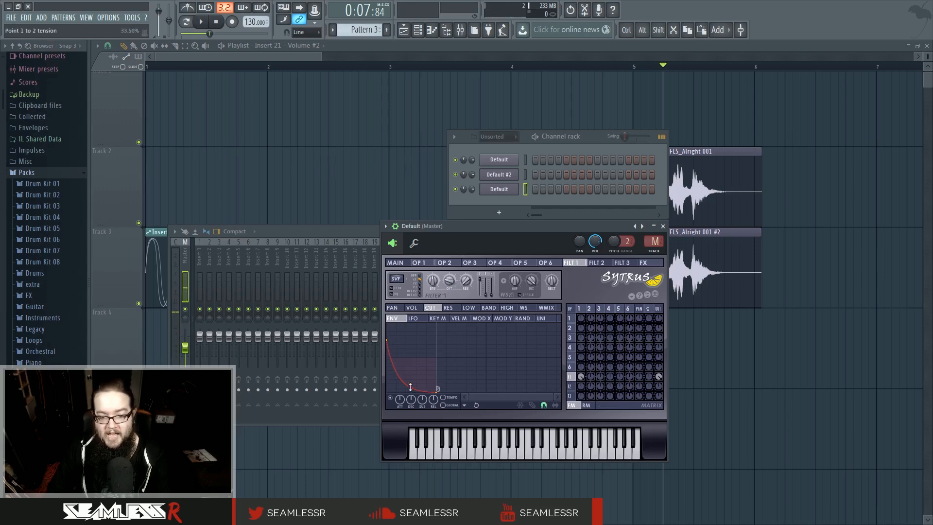
click(395, 262)
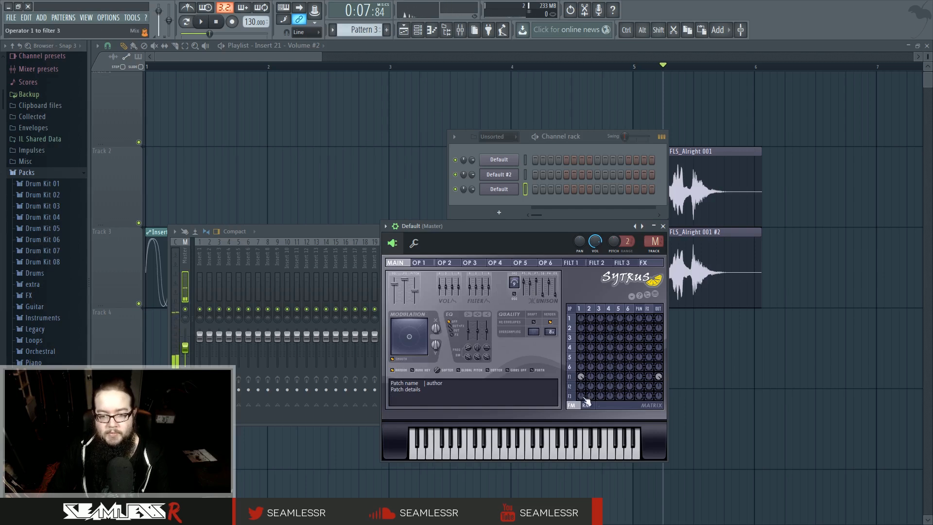
click(570, 376)
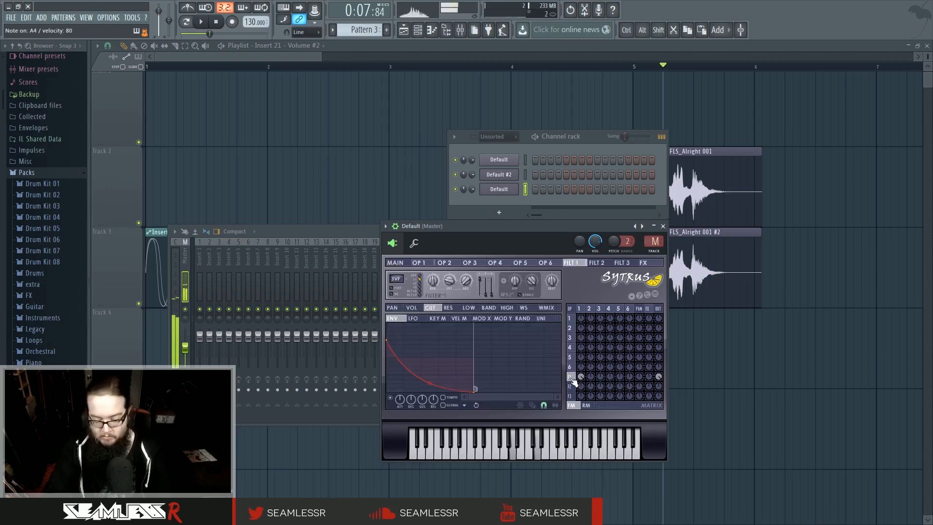
Step: Enter an E4, B4 and G5 chord at the start of bar 1 in the Sytrus channel's piano roll
right_click(511, 189)
click(534, 194)
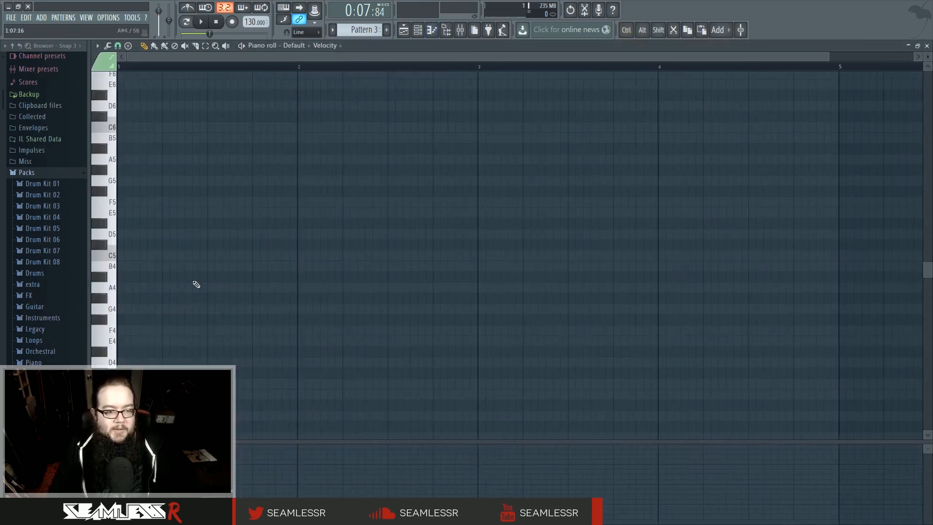
click(144, 340)
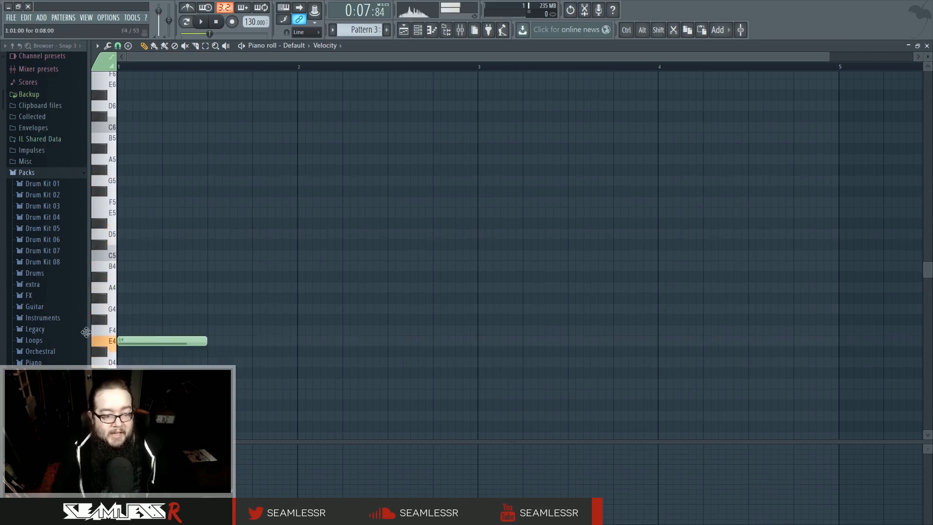
click(125, 267)
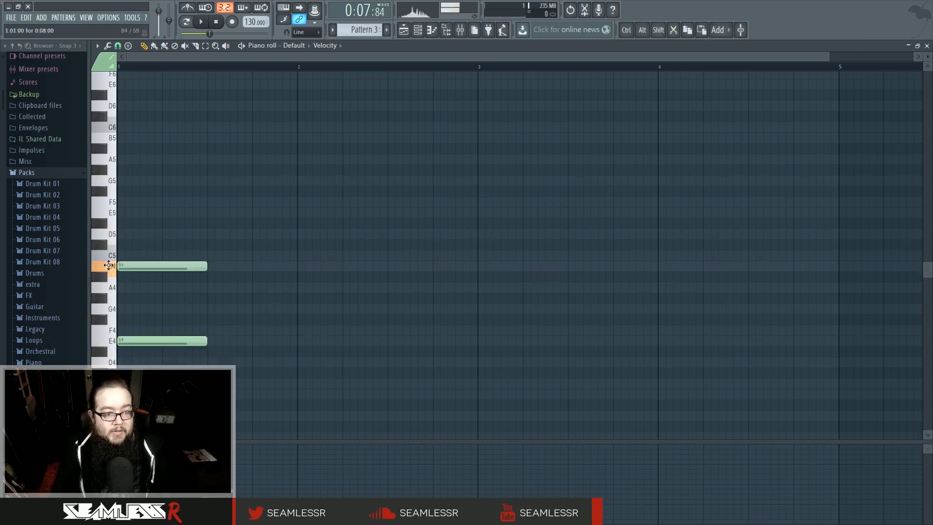
click(125, 181)
Step: Shorten all three chord notes to two steps and set the piano roll's grid snap to Step
key(ctrl+a)
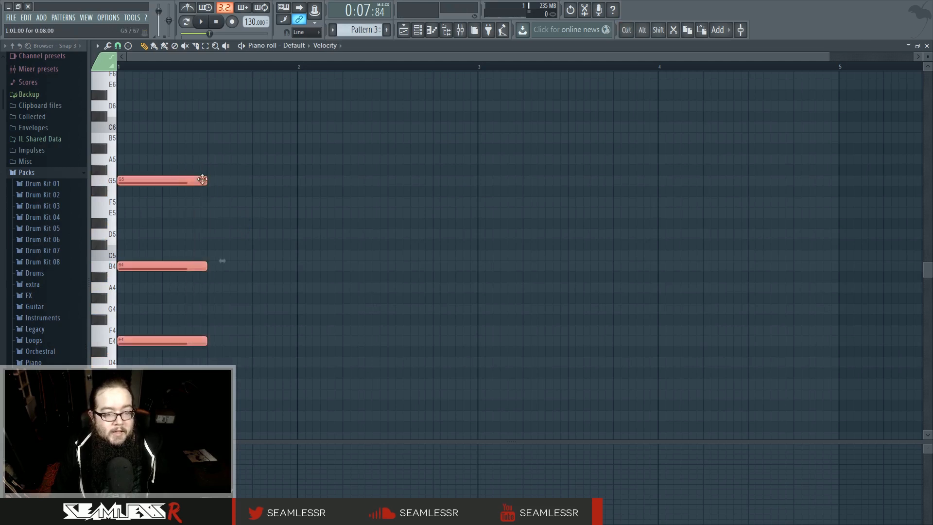
drag(202, 180, 145, 183)
key(ctrl+d)
key(ctrl+a)
key(ctrl+d)
click(116, 47)
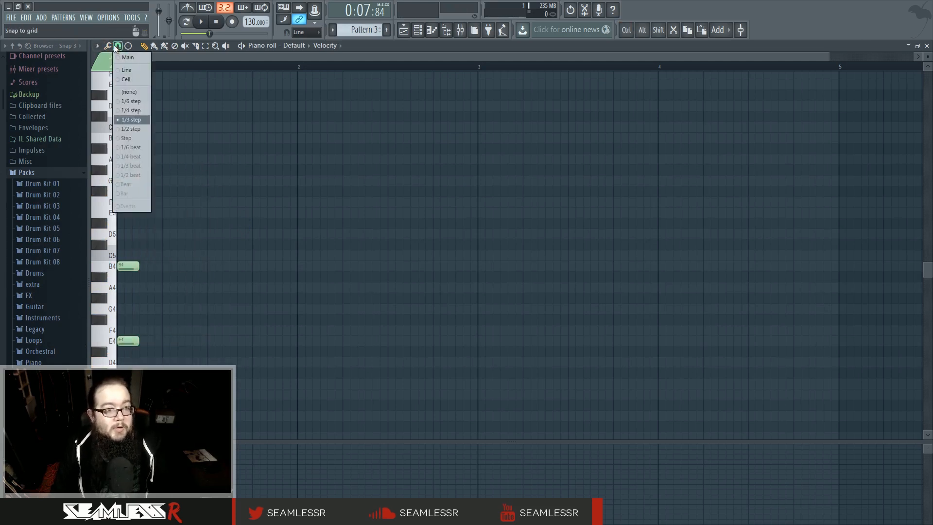
click(132, 137)
Step: Copy the short chord twice to make three hits starting three steps apart in the first half of bar 1
key(ctrl+a)
key(ctrl+d)
drag(179, 365, 129, 166)
drag(125, 342, 207, 345)
click(228, 312)
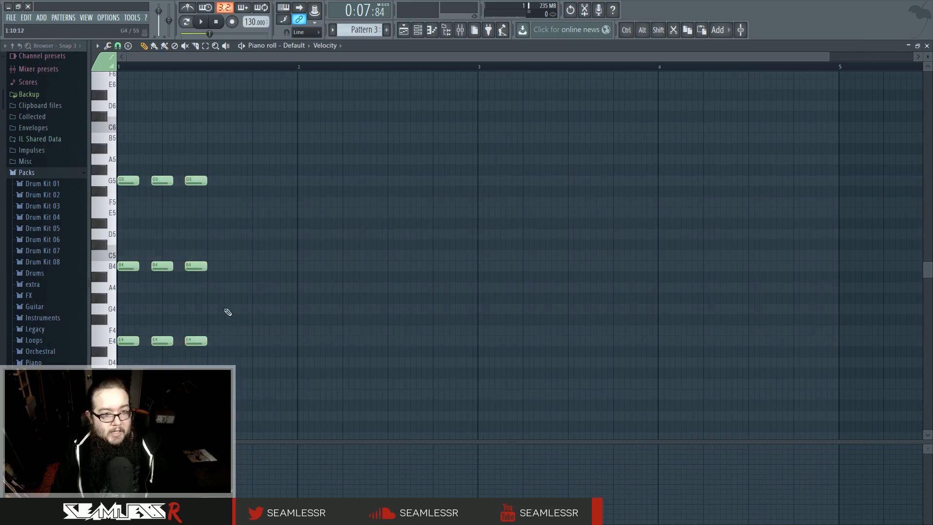
Step: Copy the three chord hits into the second half of bar 1 and transpose them to D4, A4 and F#5
drag(262, 372, 125, 176)
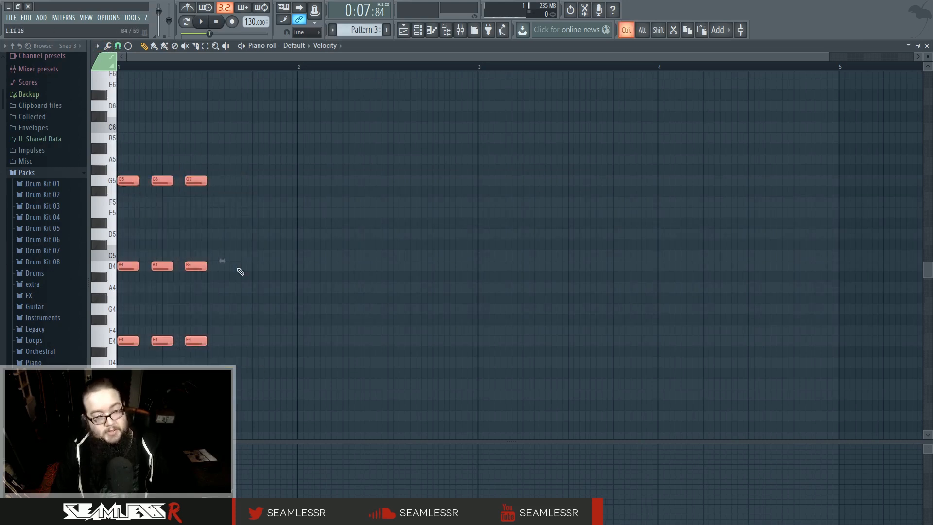
mouse_move(223, 260)
mouse_down()
mouse_move(312, 262)
mouse_move(312, 282)
mouse_up()
click(374, 333)
drag(204, 199, 249, 194)
ctrl+click(311, 255)
Step: Duplicate the D4 chord hits to the start of bar 2 and lower them to C4, G4 and D5
drag(351, 397, 219, 182)
key(ctrl+b)
click(364, 158)
ctrl+drag(306, 184, 423, 367)
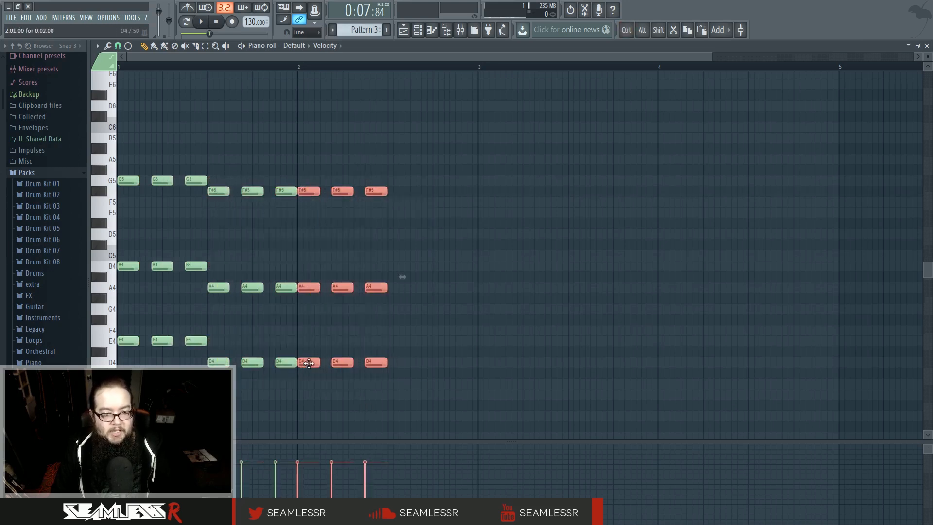
drag(309, 362, 310, 385)
click(326, 358)
ctrl+drag(306, 221, 377, 232)
ctrl+click(420, 236)
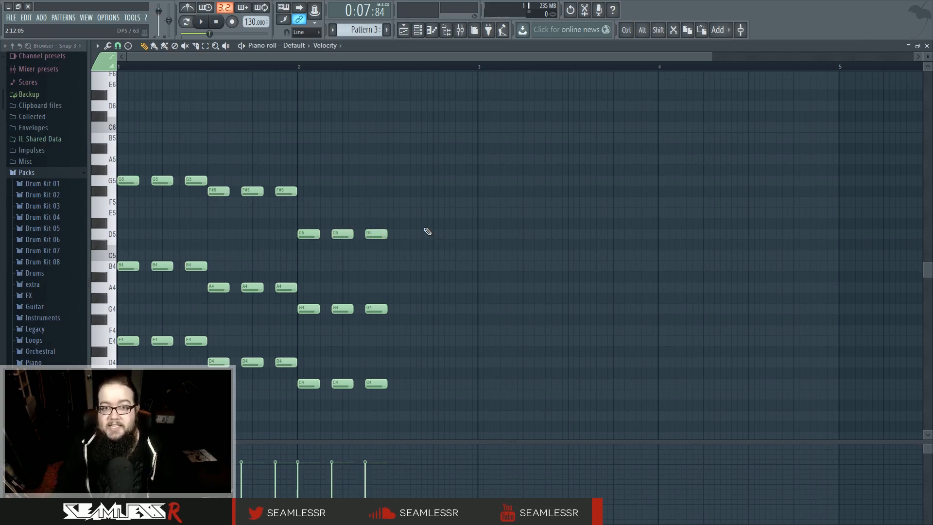
Step: Play back the progression and duplicate the C4, G4 and D5 hits into the second half of bar 2
click(202, 26)
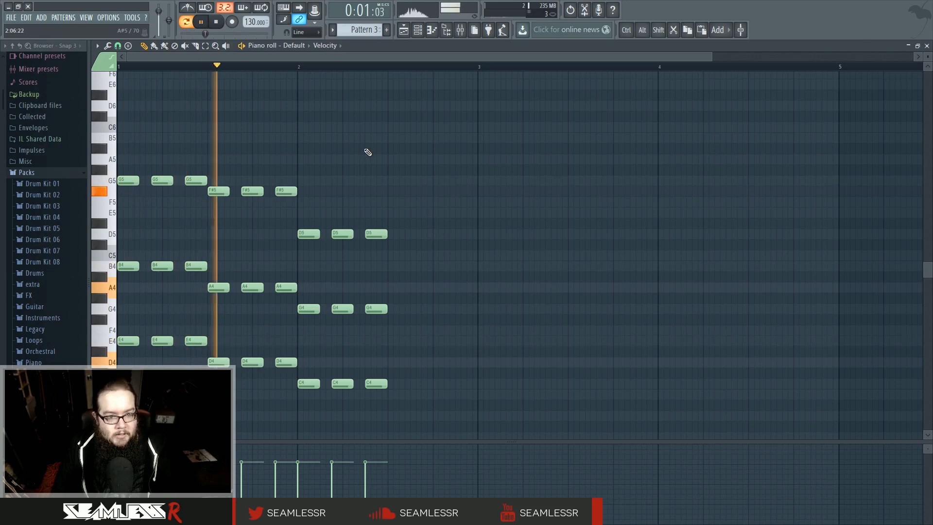
key(space)
drag(312, 218, 420, 398)
key(ctrl+b)
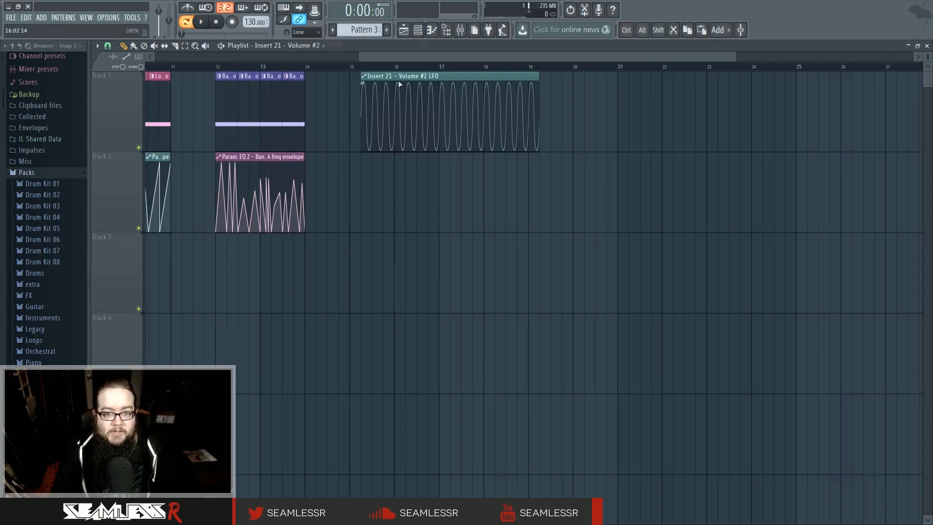
Step: Delete the Insert 21 - Volume #2 LFO clip from the playlist and place Pattern 3 on Track 1 at bar 16
right_click(406, 84)
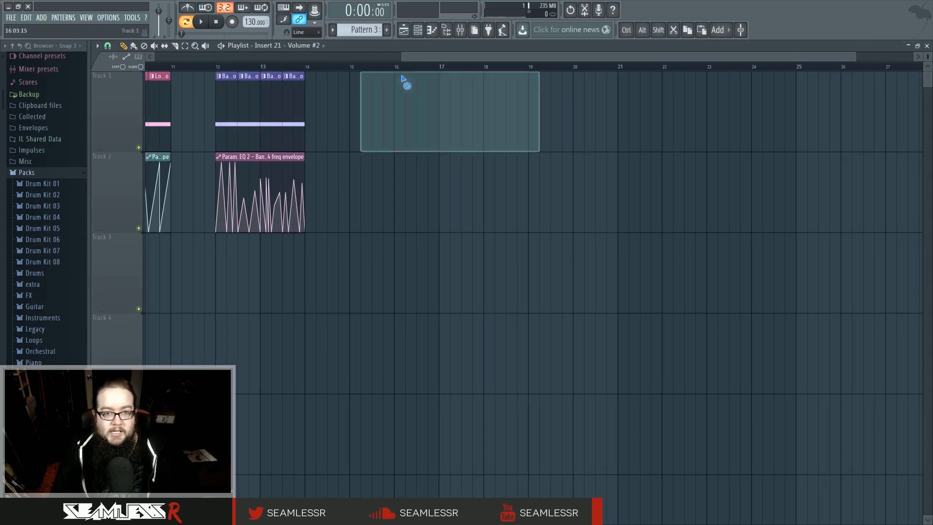
click(394, 93)
drag(414, 80, 426, 80)
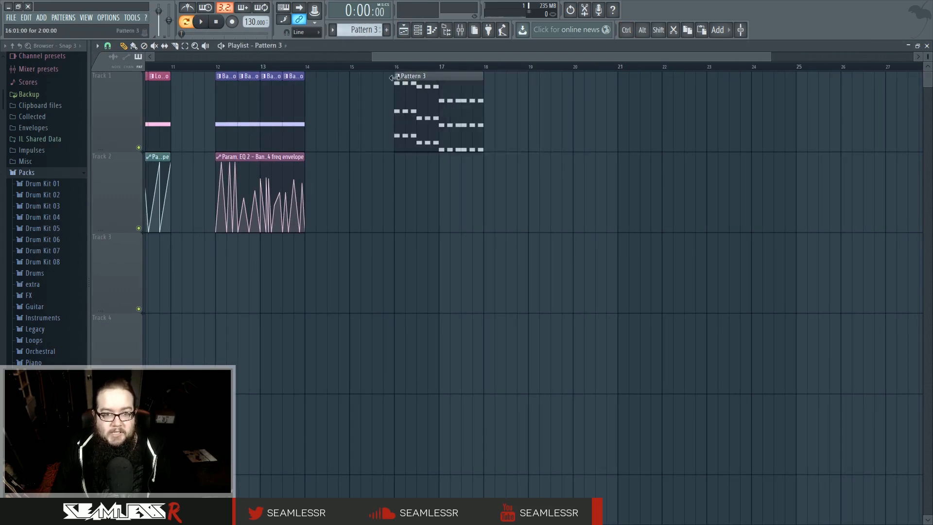
Step: Rename Pattern 3 as Pluck and give it a green color
click(399, 77)
click(434, 122)
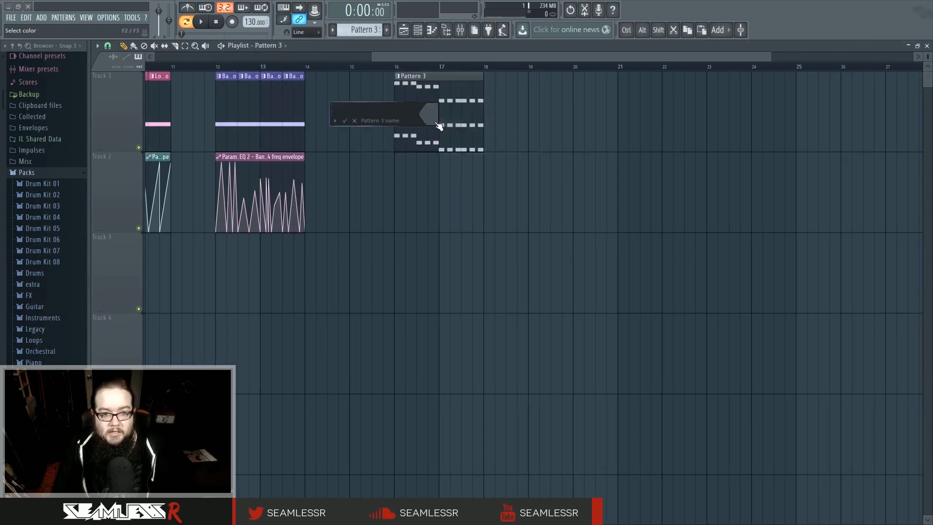
text(Pluck)
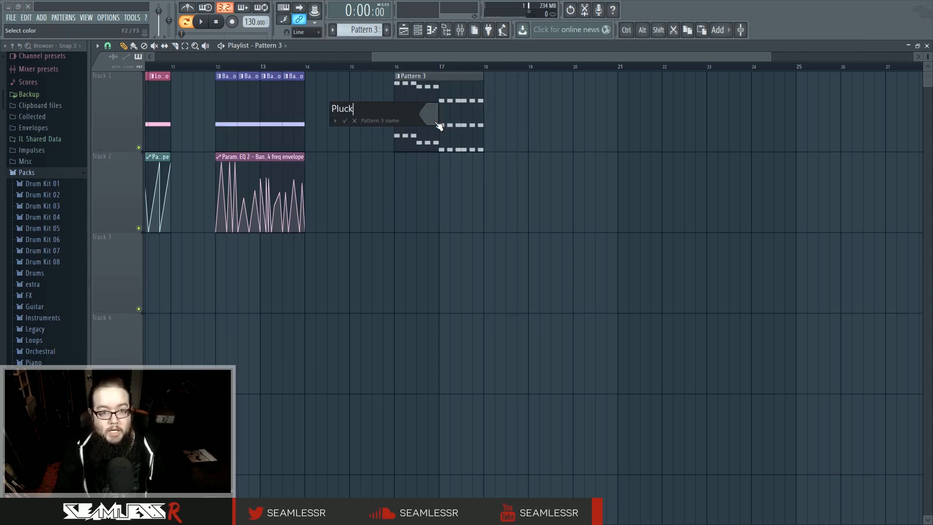
click(436, 125)
click(463, 107)
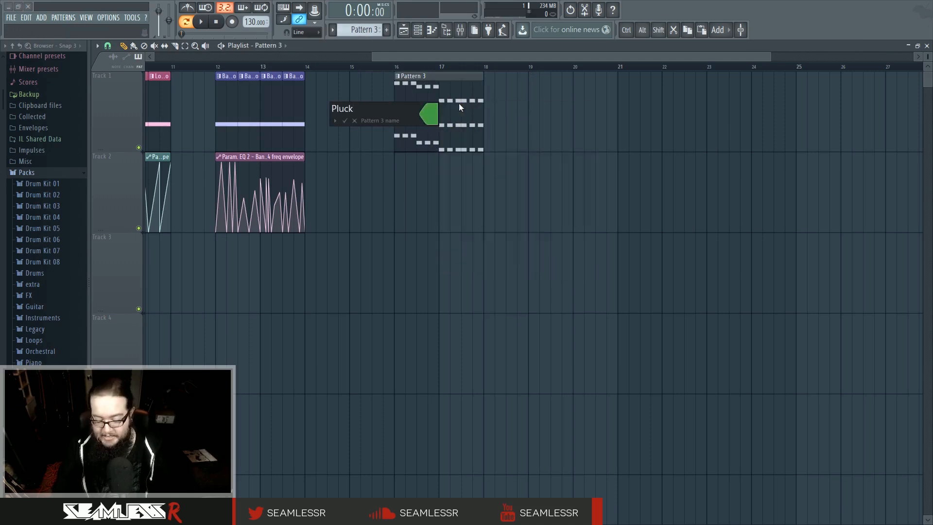
key(Return)
Step: Repeat the Pluck clip three more times up to bar 24 and loop playback over bars 16 to 24
scroll(544, 208, right, 3)
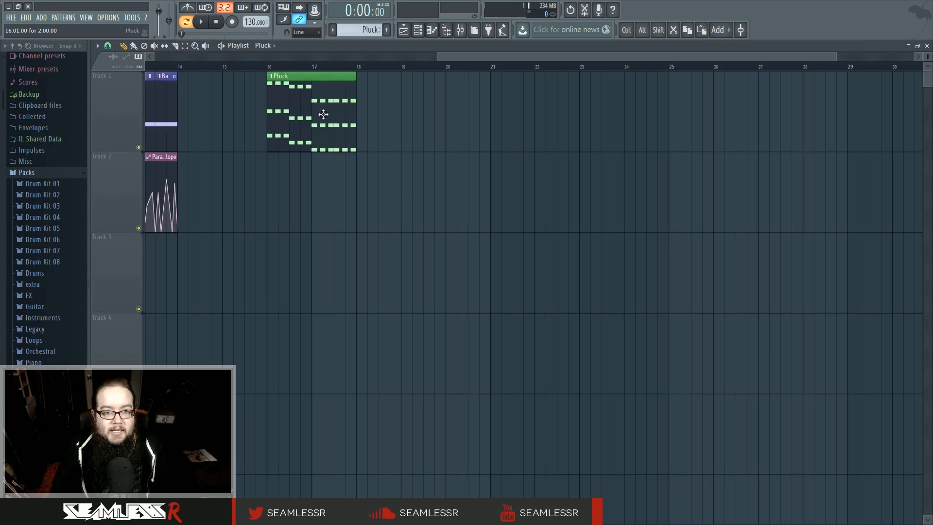
click(358, 109)
click(445, 109)
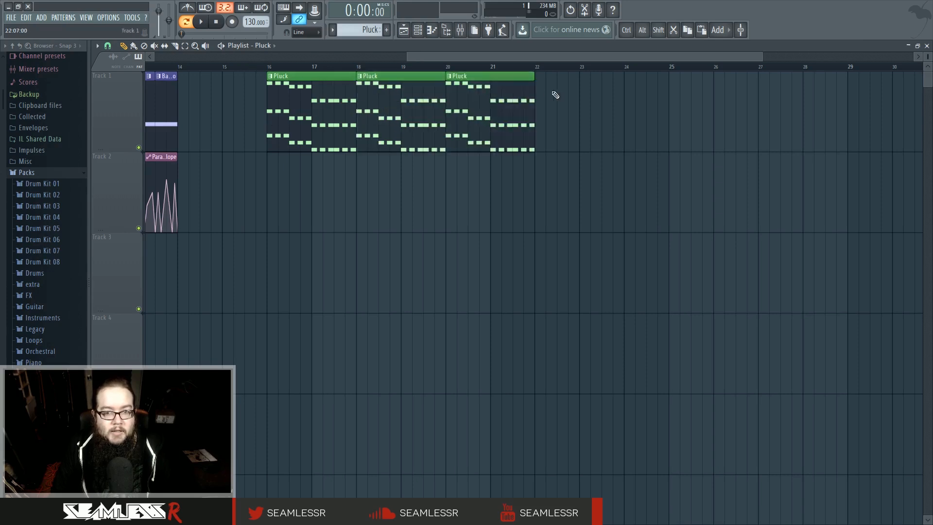
click(566, 97)
drag(278, 70, 624, 68)
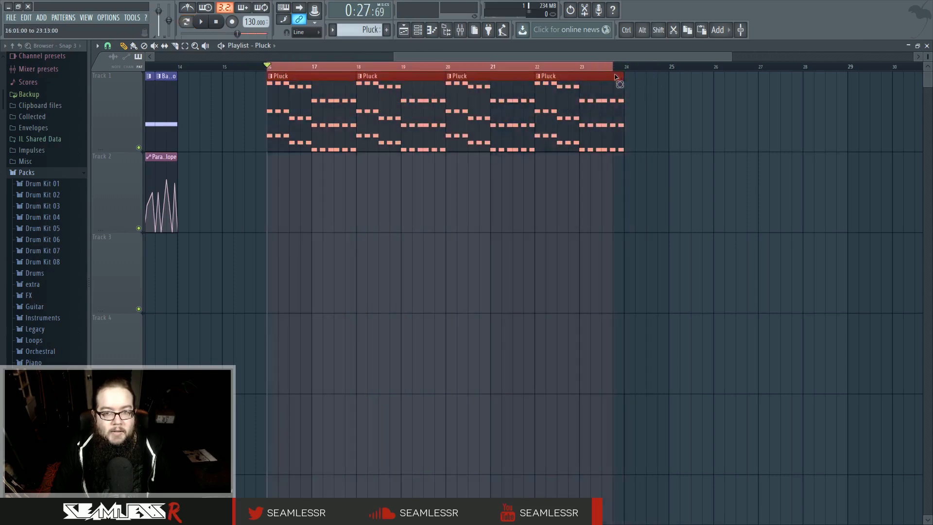
key(space)
Step: Reopen the Sytrus channel and create an automation clip for its Filter 1 cutoff frequency
click(418, 29)
click(499, 189)
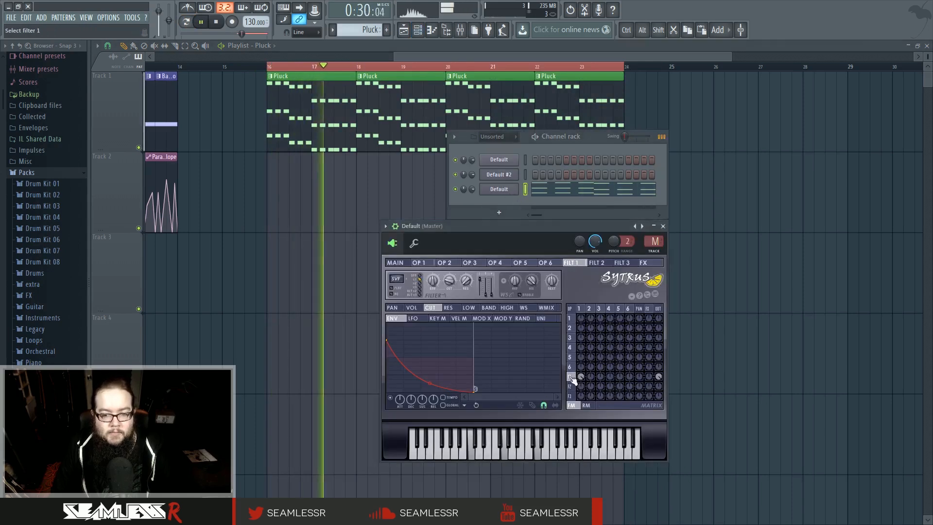
right_click(449, 280)
click(484, 344)
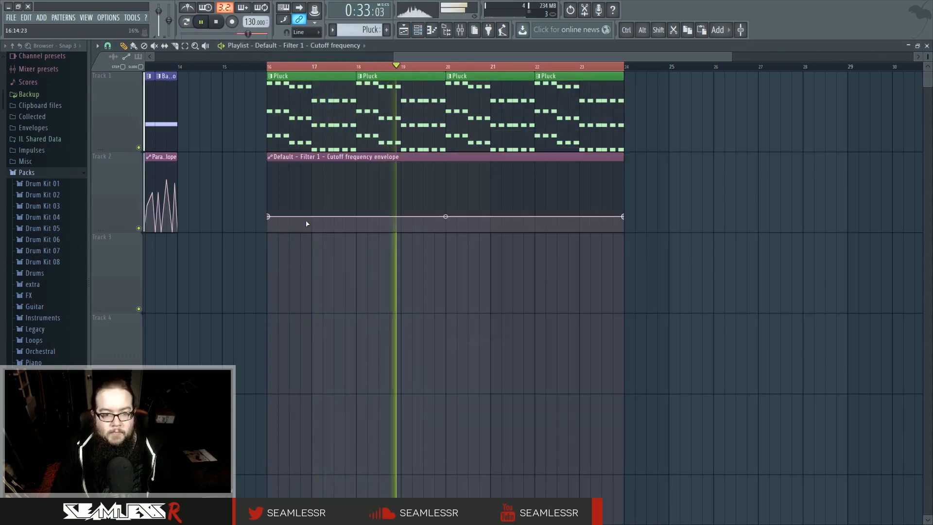
Step: Shape the cutoff automation with a slight dip just before bar 20 and a rise to the maximum at bar 24
right_click(435, 224)
right_click(502, 201)
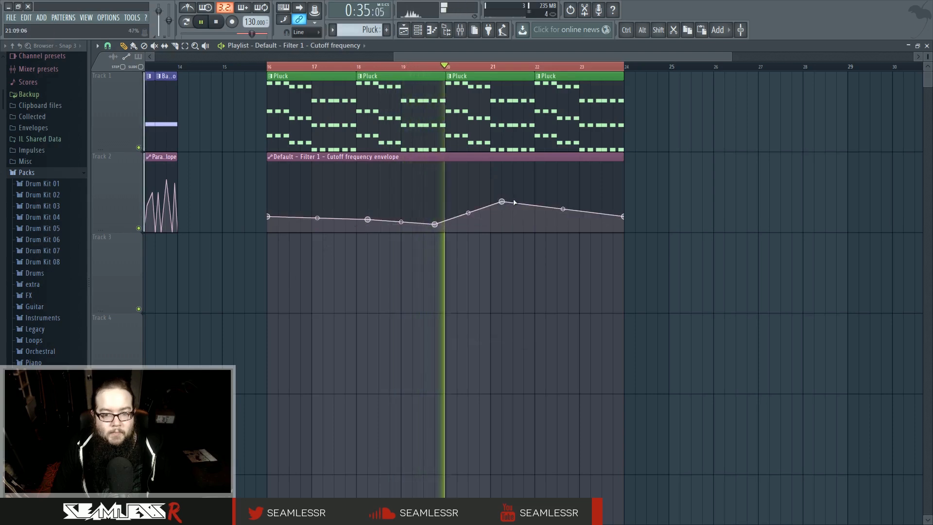
right_click(579, 187)
drag(579, 187, 579, 173)
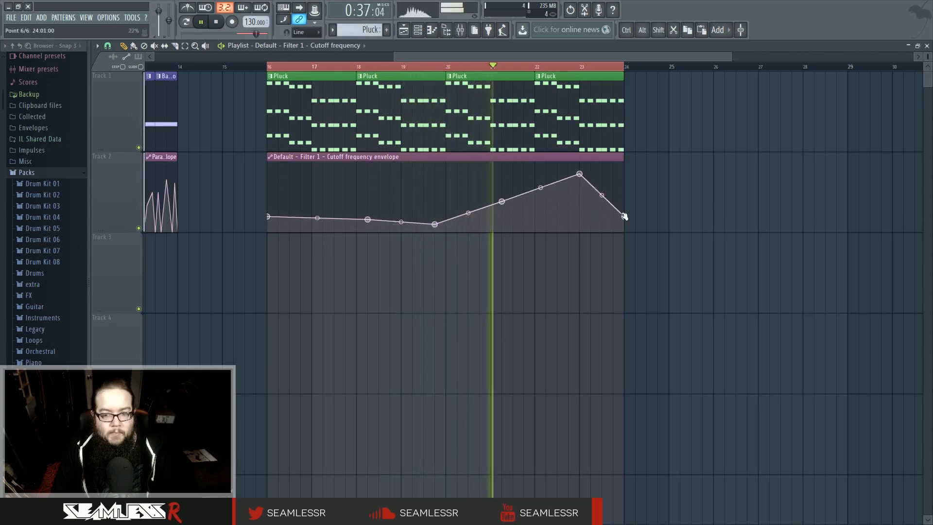
drag(623, 216, 624, 162)
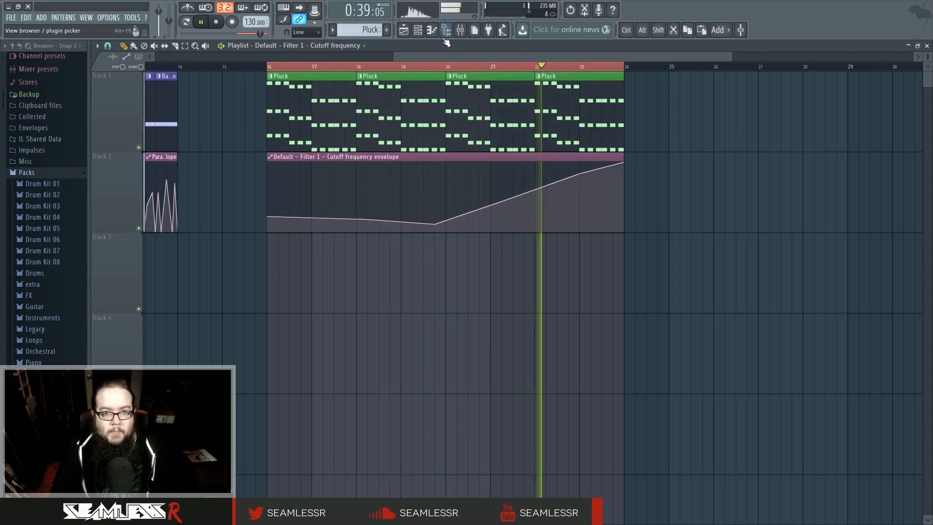
Step: Reopen Sytrus from the Unsorted channel group and adjust the Filter 1 resonance while the loop plays
key(F6)
click(495, 136)
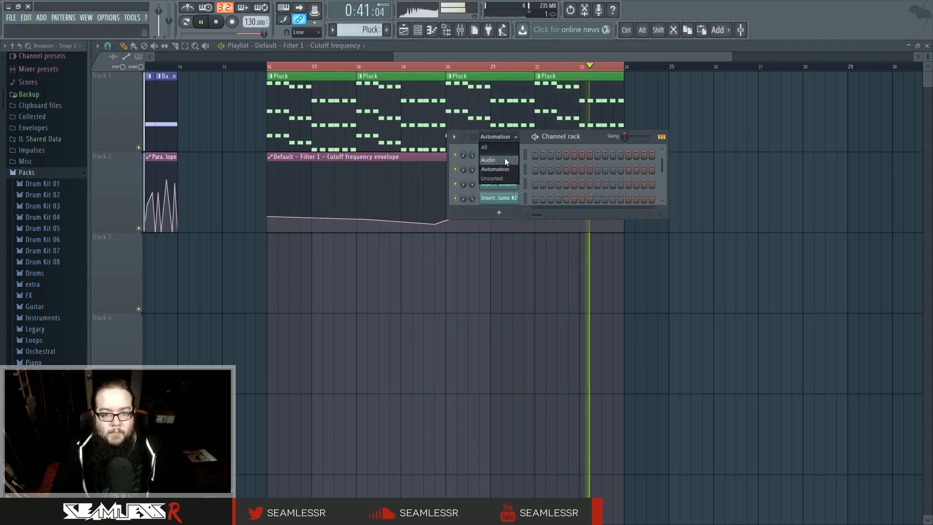
click(504, 185)
click(499, 189)
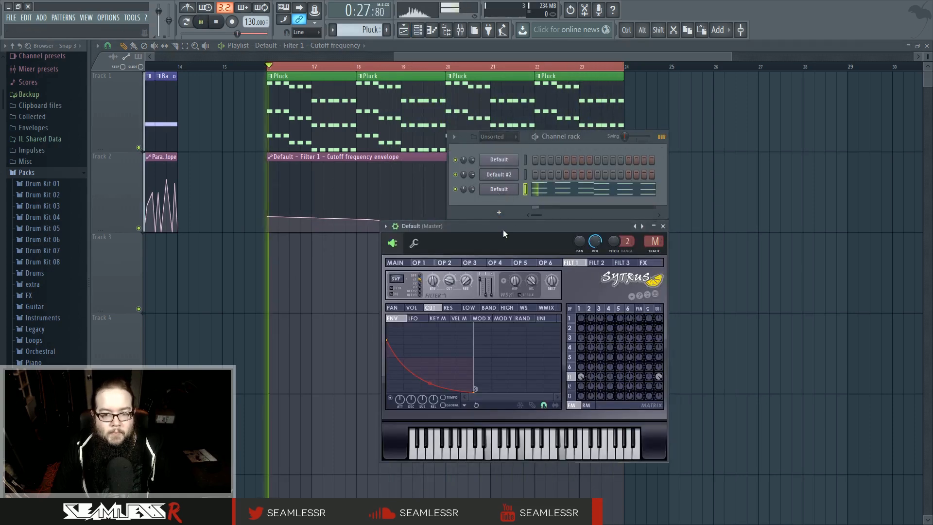
drag(486, 226, 448, 226)
mouse_move(427, 282)
mouse_down()
mouse_move(427, 271)
mouse_move(426, 291)
mouse_move(429, 283)
mouse_up()
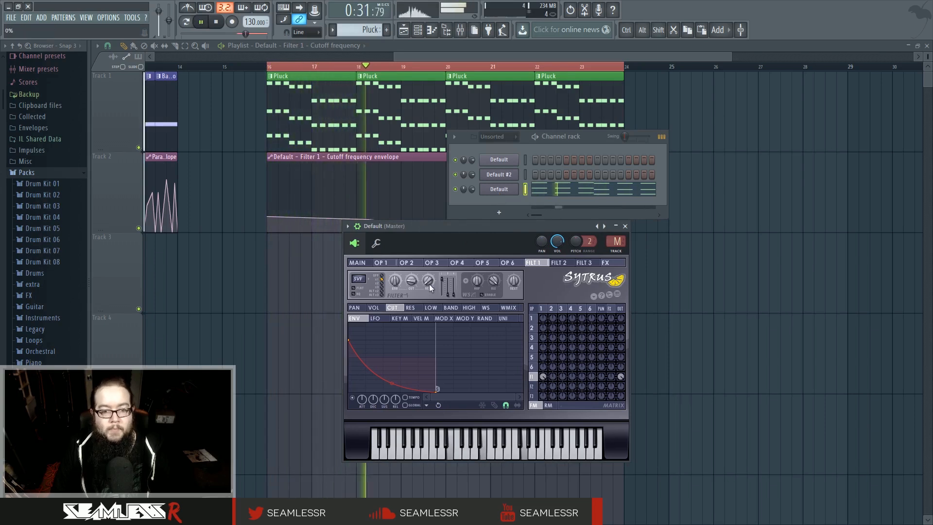
key(space)
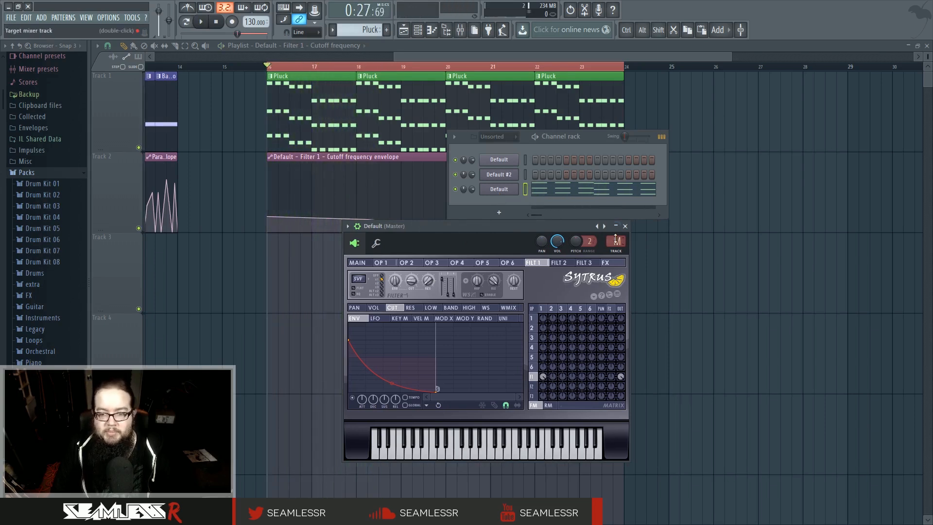
Step: Route the Sytrus channel to mixer Insert 5, lower that track's fader to about -9.6 dB and check the playback
double_click(618, 241)
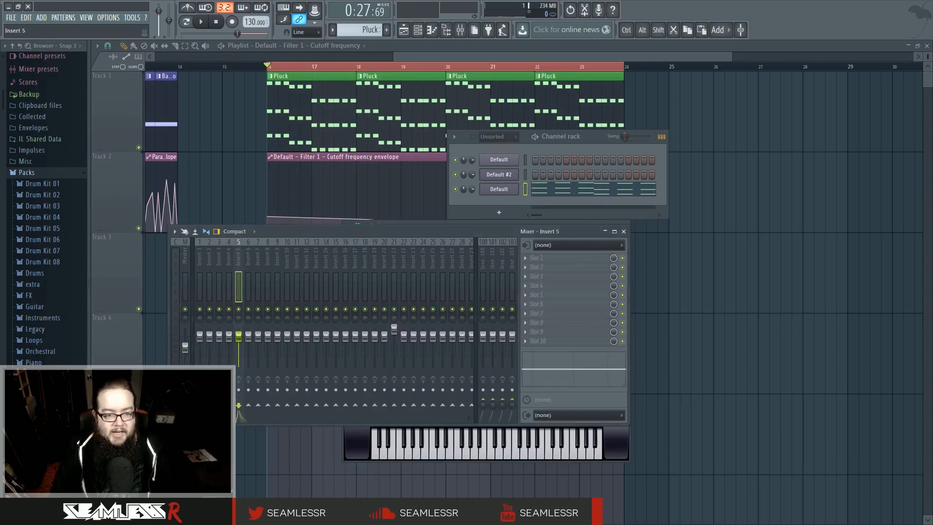
drag(238, 335, 238, 346)
key(space)
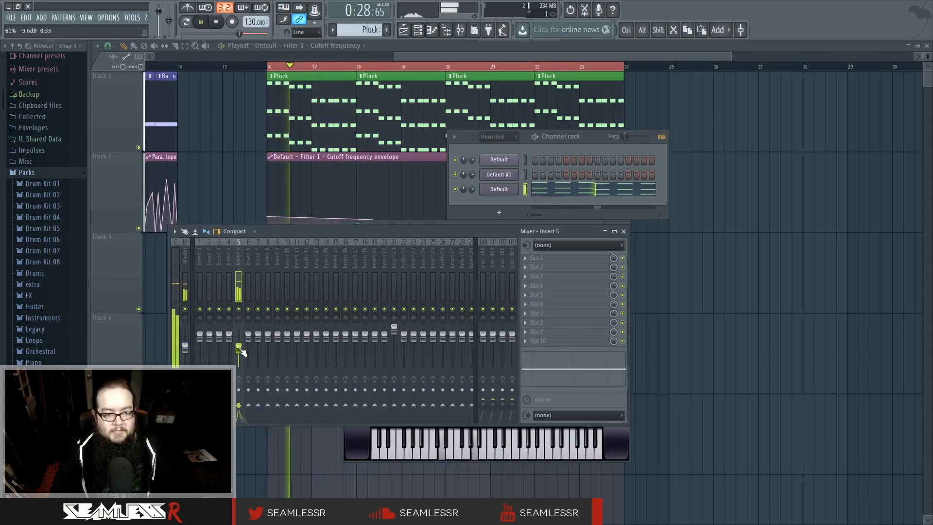
key(space)
Step: Load Fruity Reeverb 2 into the first effect slot of Insert 5, play the pluck loop with it and close the open windows
click(526, 257)
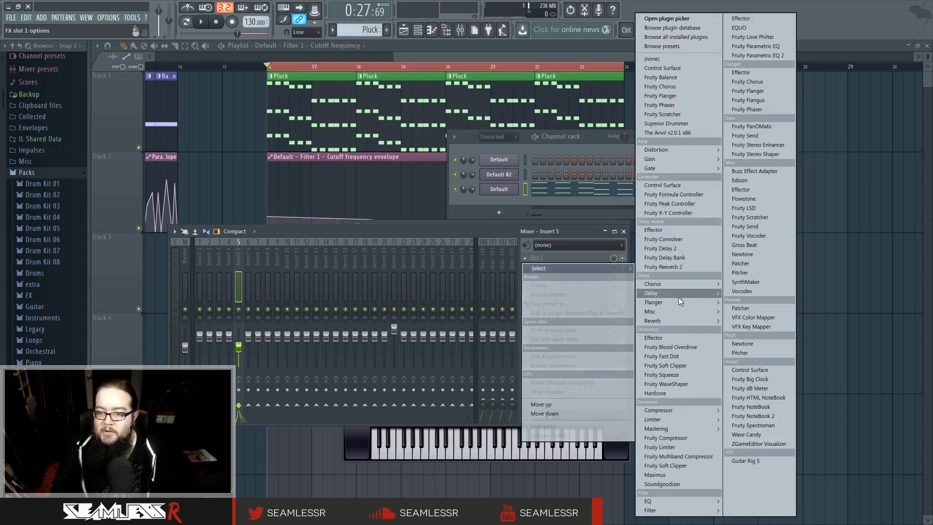
mouse_move(680, 321)
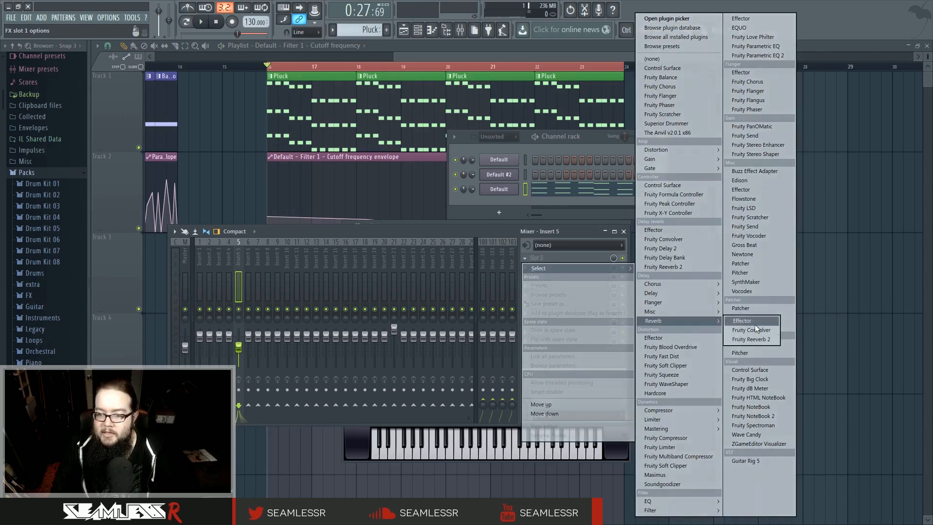
click(760, 343)
key(space)
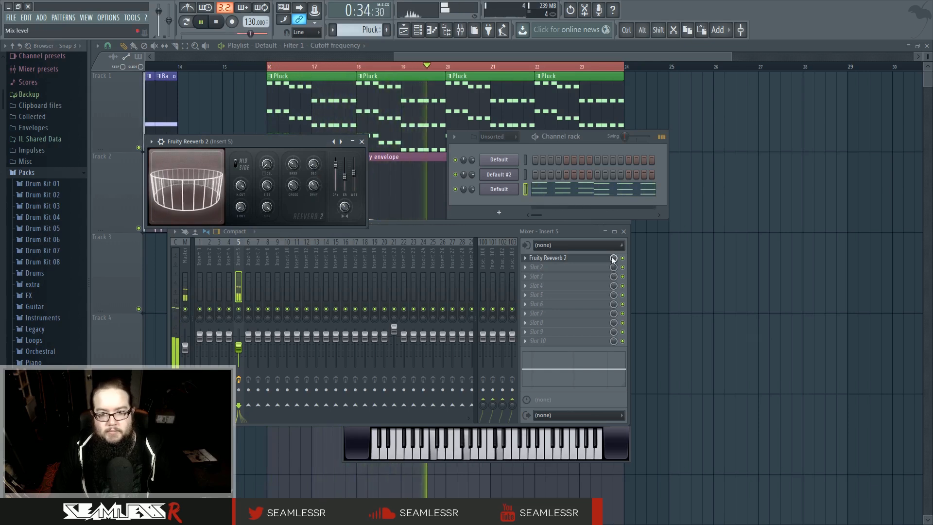
key(F12)
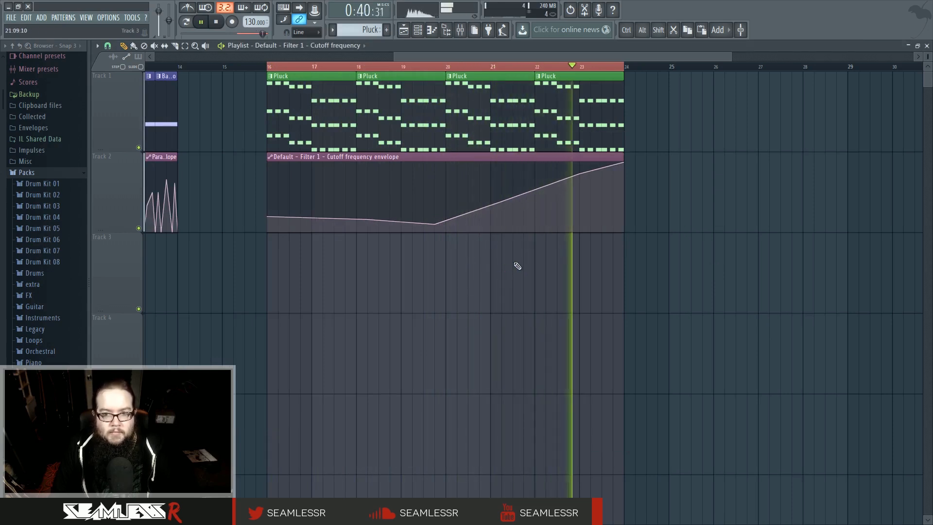
key(space)
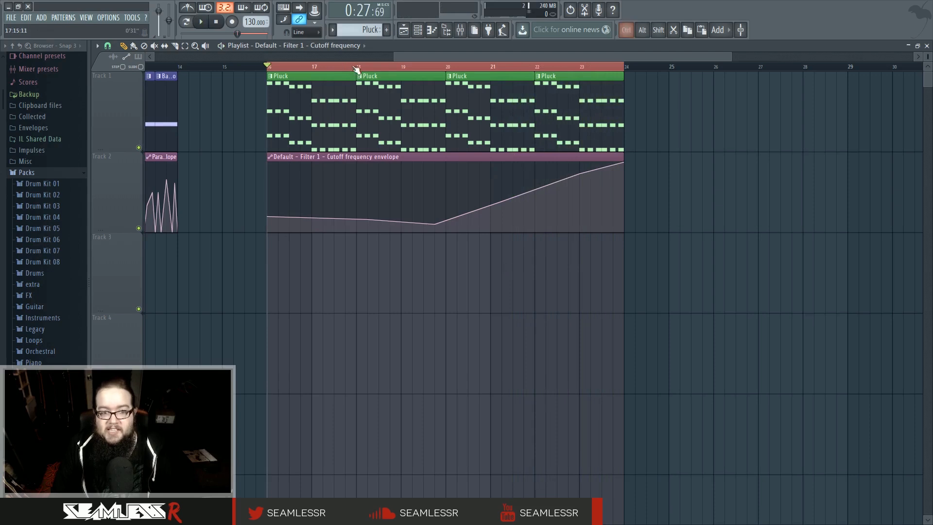
Step: Clear the playlist's time selection over bars 16 to 24
ctrl+click(356, 69)
drag(380, 283, 500, 286)
scroll(448, 289, down, 2)
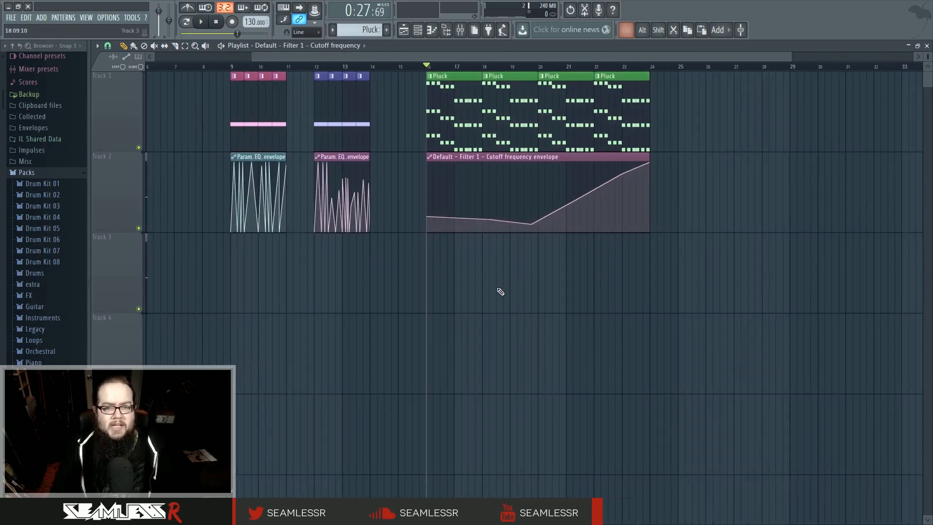
scroll(499, 291, down, 1)
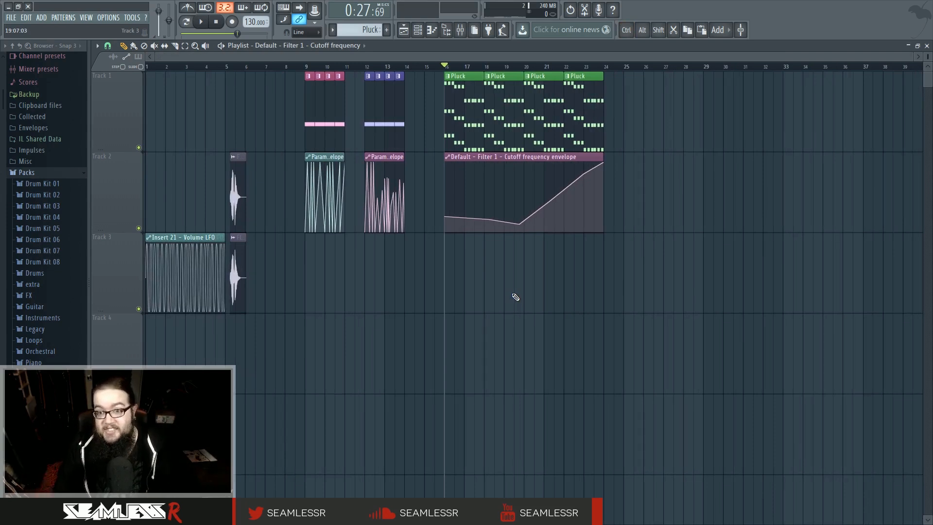
scroll(516, 296, up, 5)
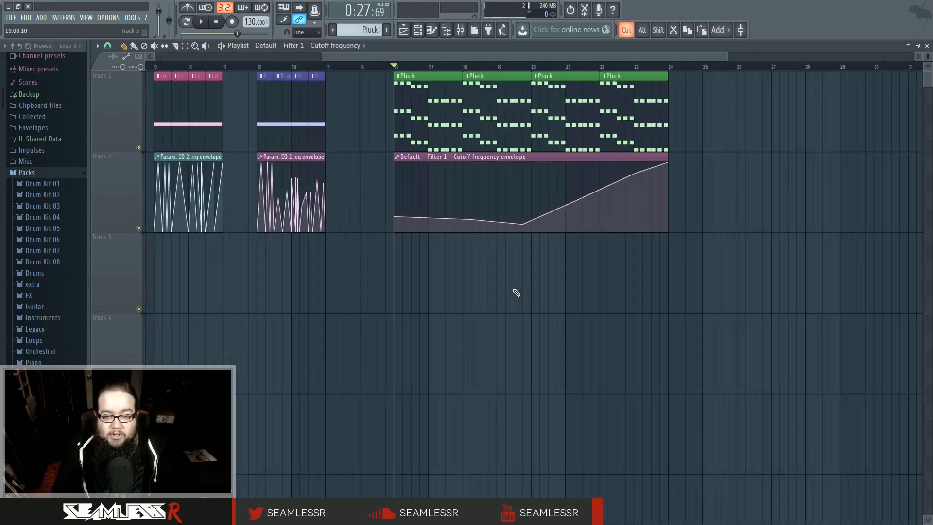
scroll(470, 295, down, 3)
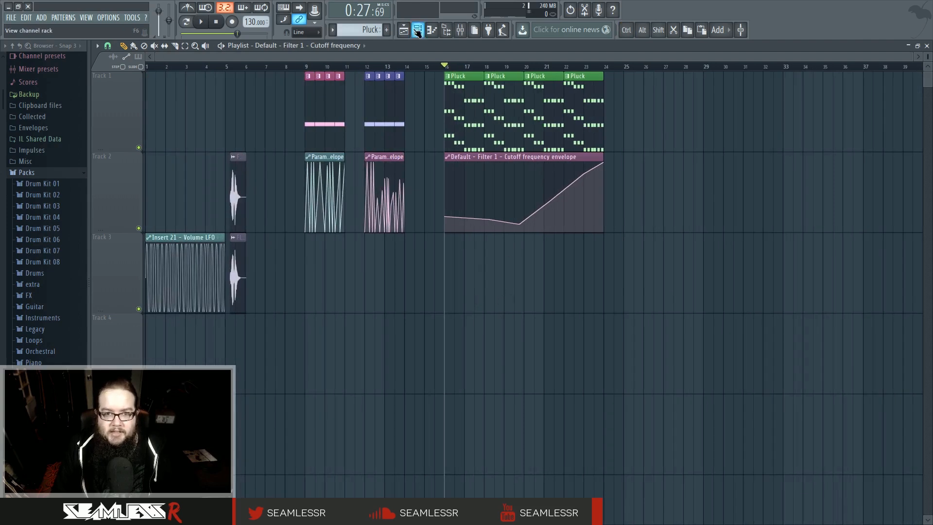
Step: Reopen the third channel's Sytrus window from the channel rack to examine its Filter 1 cutoff envelope
click(417, 30)
click(506, 194)
drag(499, 230, 508, 260)
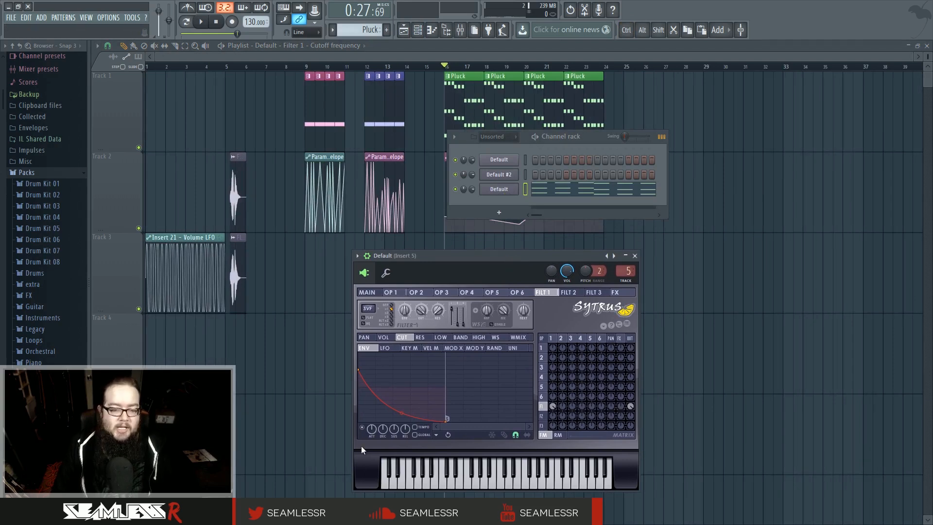
drag(445, 259, 459, 245)
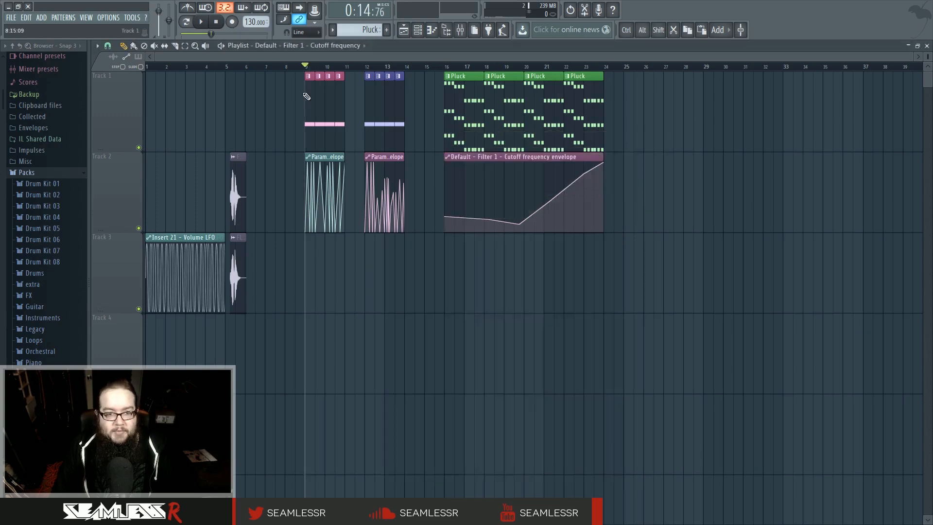
Step: Play the Lowpass Demo section from bar 9 and examine its Band 7 frequency automation
scroll(320, 232, up, 4)
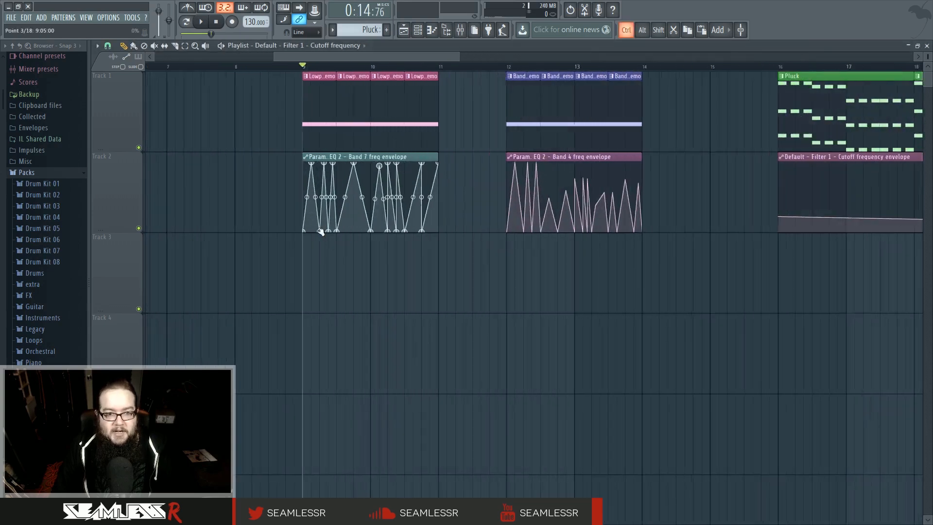
scroll(320, 232, up, 2)
key(space)
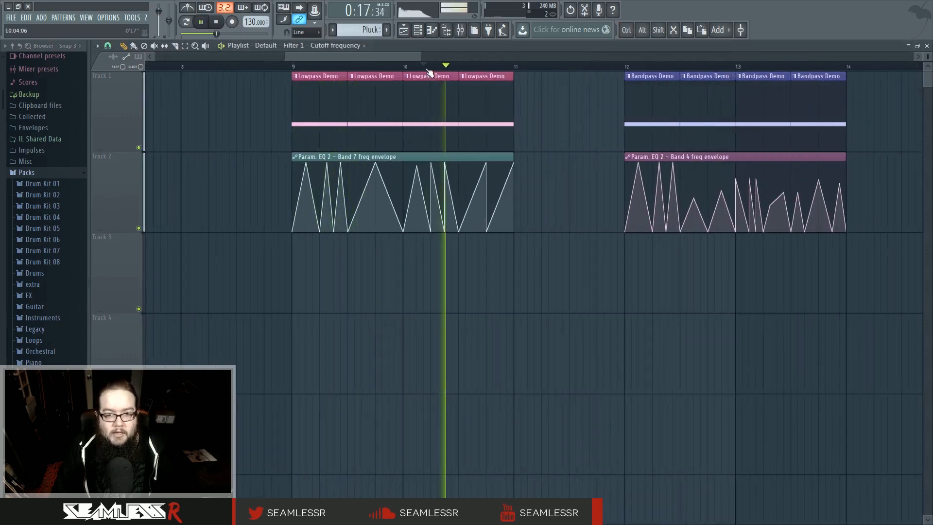
key(space)
scroll(431, 80, up, 3)
key(space)
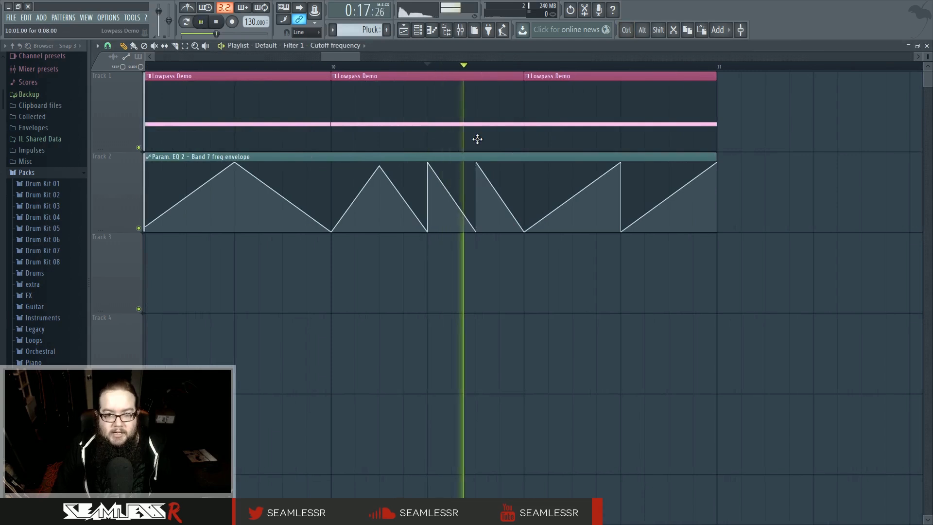
key(space)
scroll(471, 252, down, 6)
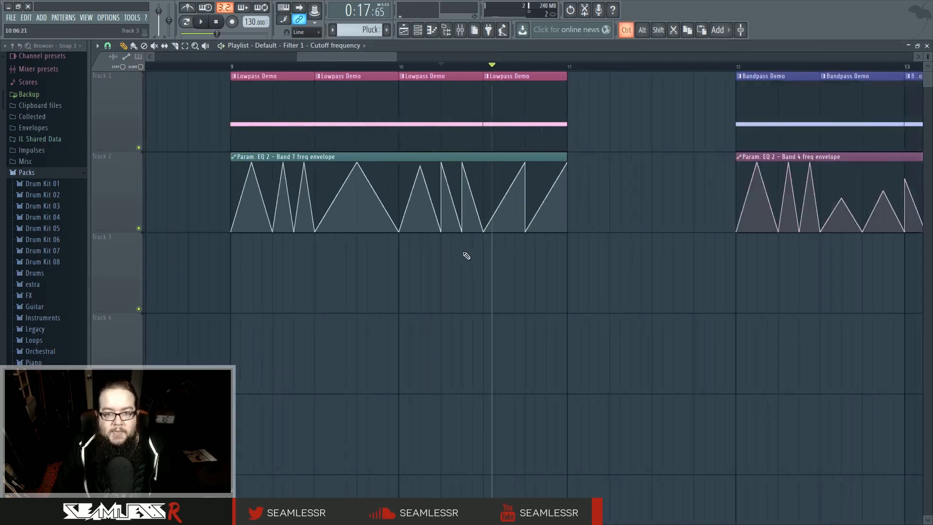
Step: Play the Pluck section with its cutoff automation from bar 16 and return the playhead to bar 16
drag(875, 194, 535, 104)
drag(501, 318, 454, 301)
scroll(379, 305, down, 3)
click(317, 67)
key(space)
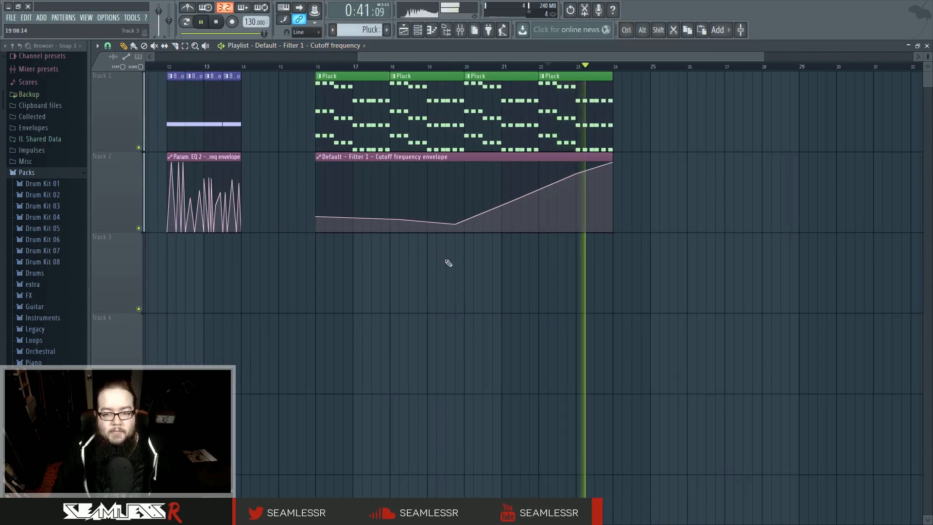
key(space)
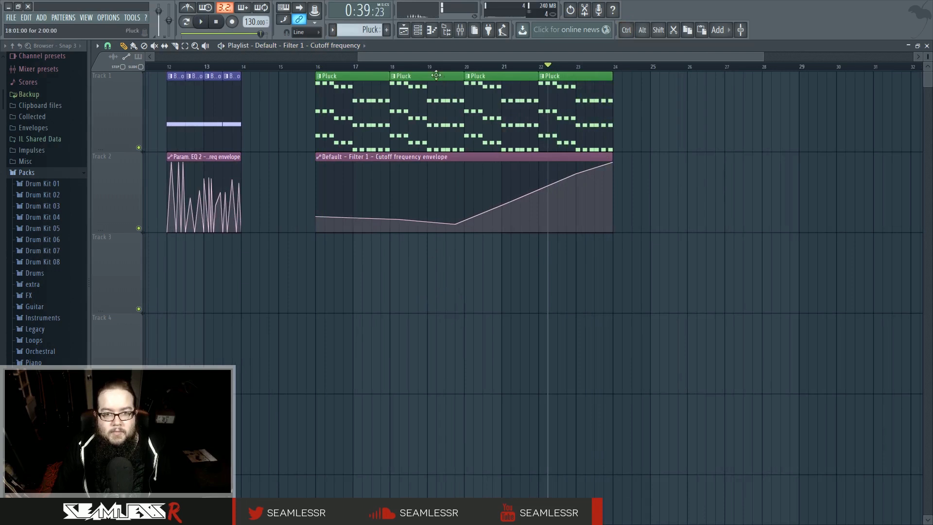
click(317, 67)
Step: Arrange two Insert 21 volume LFO clips at bar 1, on Tracks 2 and 3, and collapse the browser's Packs folder
scroll(400, 265, down, 3)
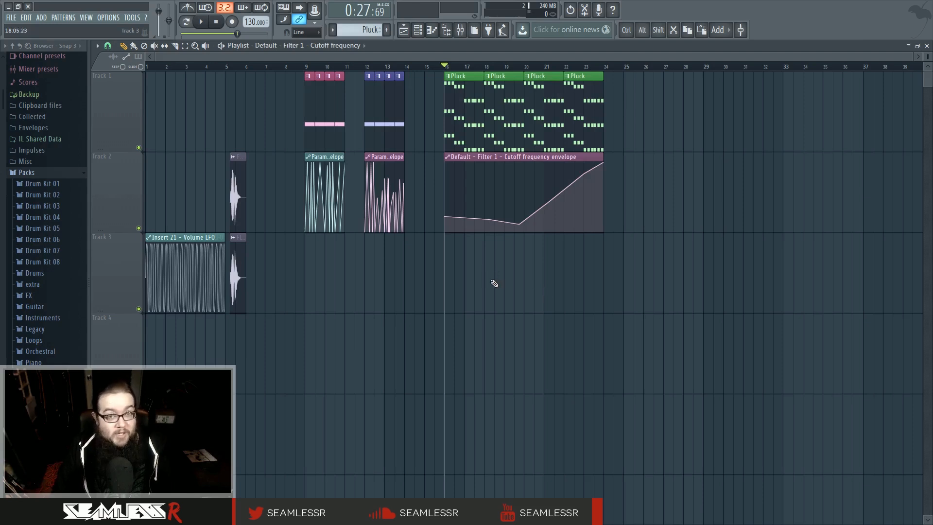
drag(197, 237, 187, 154)
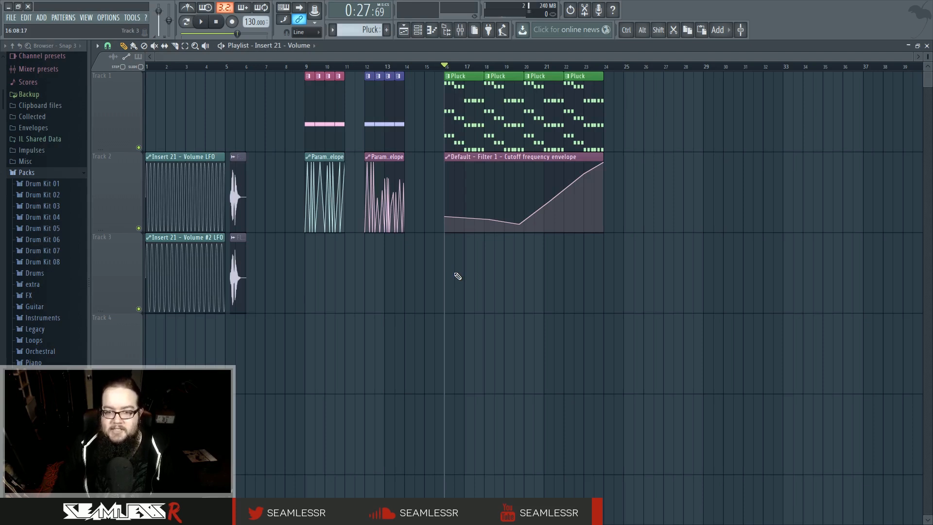
click(77, 173)
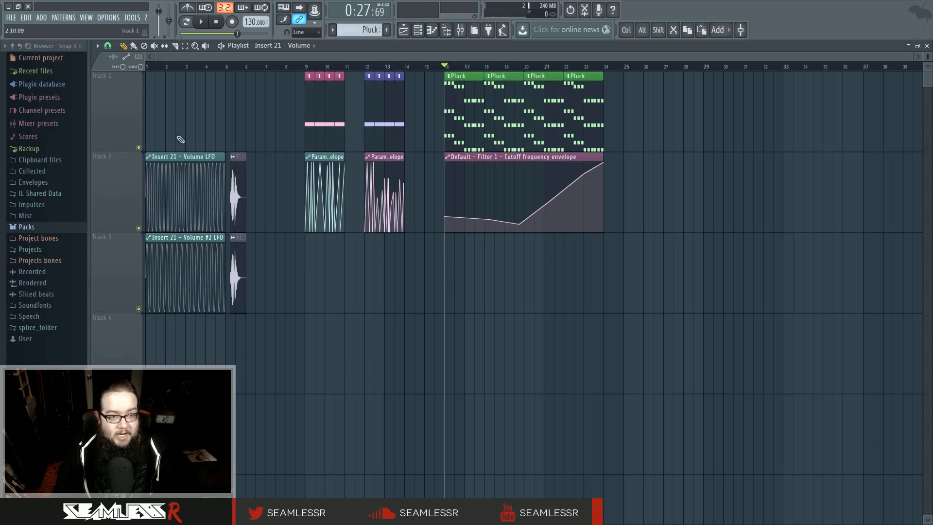
drag(185, 158, 163, 174)
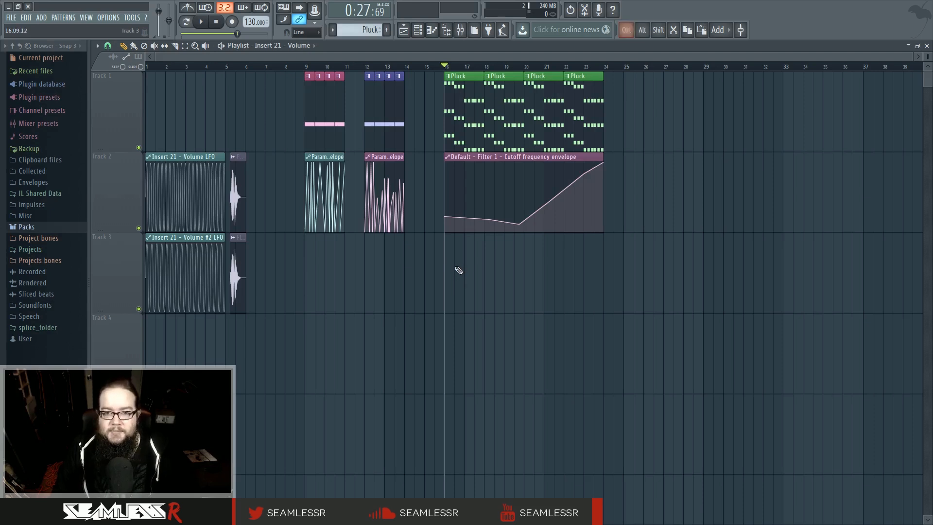
Step: Move the volume LFO and audio clips in bars 1 to 5 up one track, onto Tracks 1 and 2, and deselect them
drag(255, 305, 136, 197)
drag(174, 156, 145, 57)
ctrl+click(461, 326)
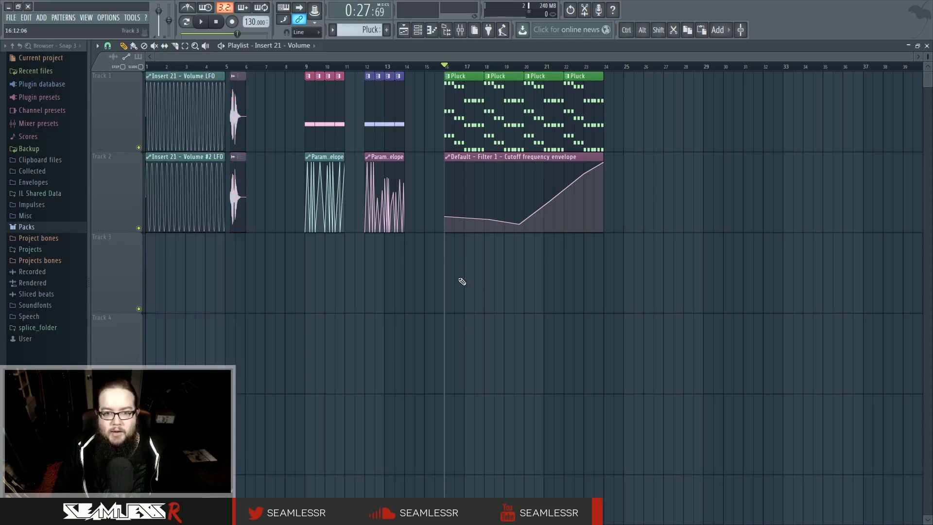